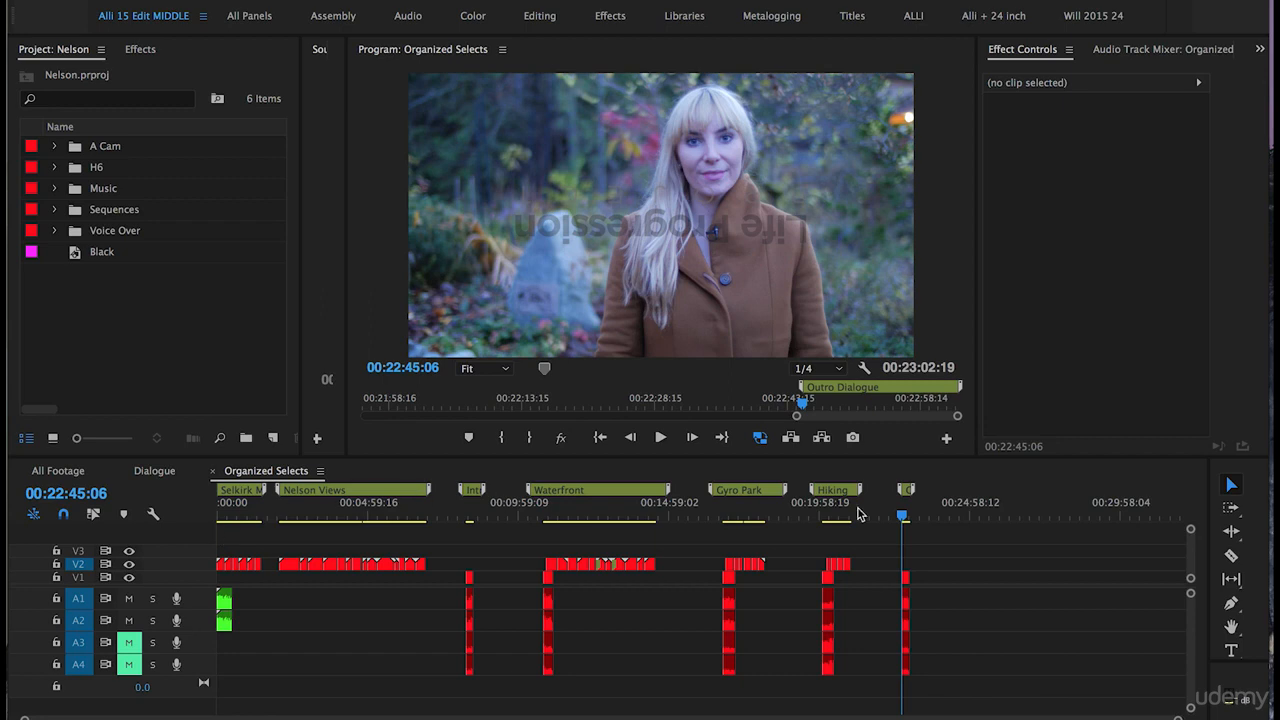
- Select all clips in the Organized Selects sequence
{"action": "left_click", "coordinate": [954, 547]}
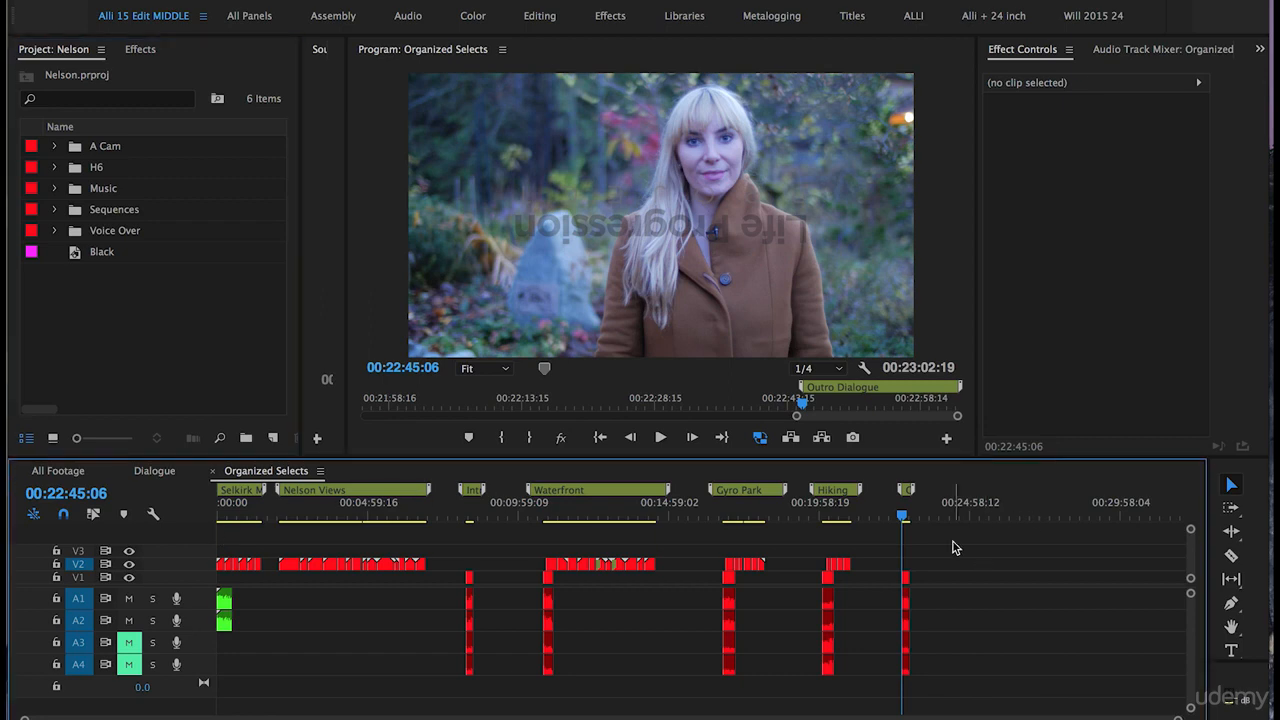
{"action": "key", "text": "ctrl+a"}
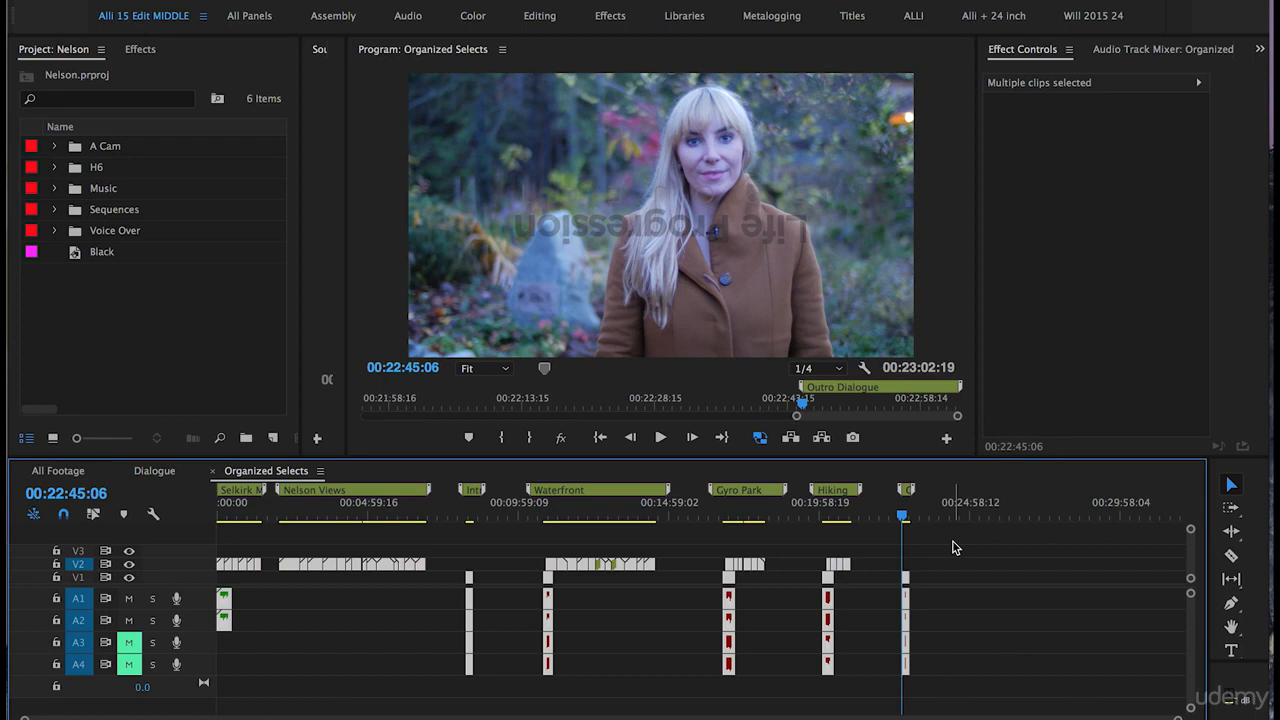
- Create a new sequence named Rough Cut using the Custom 1920 x 1080 23.98 preset
{"action": "left_click", "coordinate": [272, 444]}
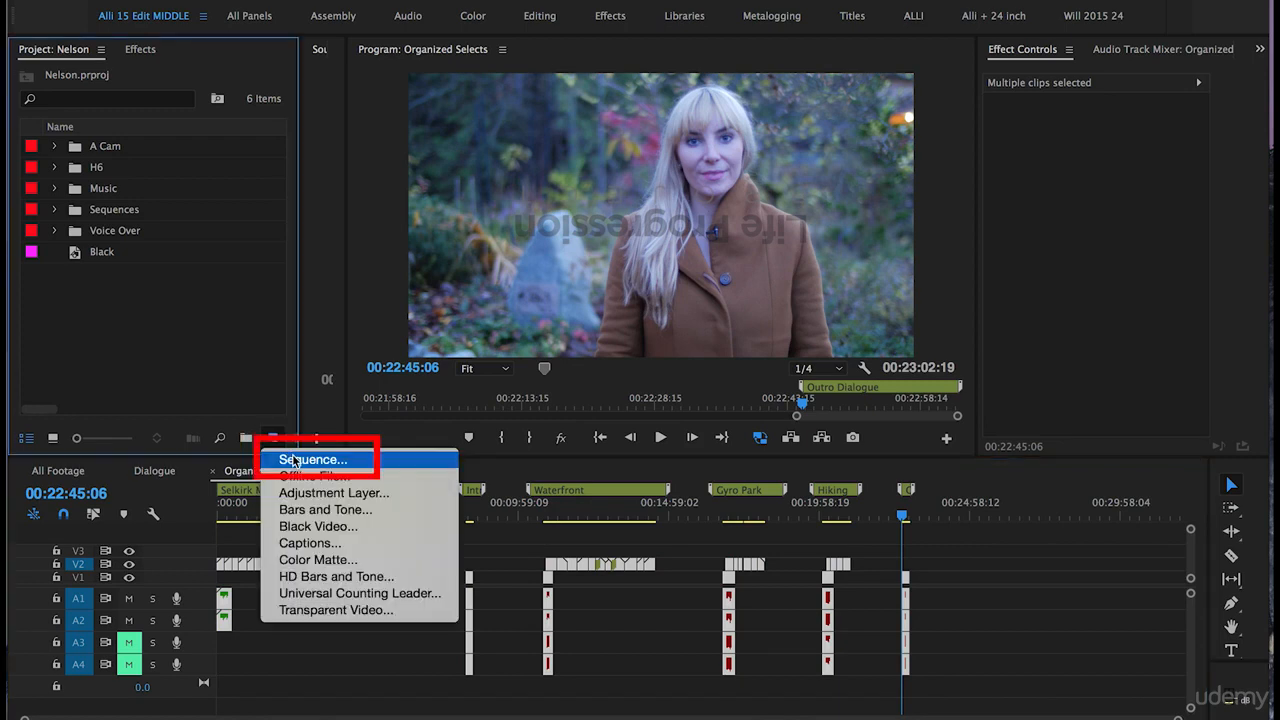
{"action": "left_click", "coordinate": [294, 461]}
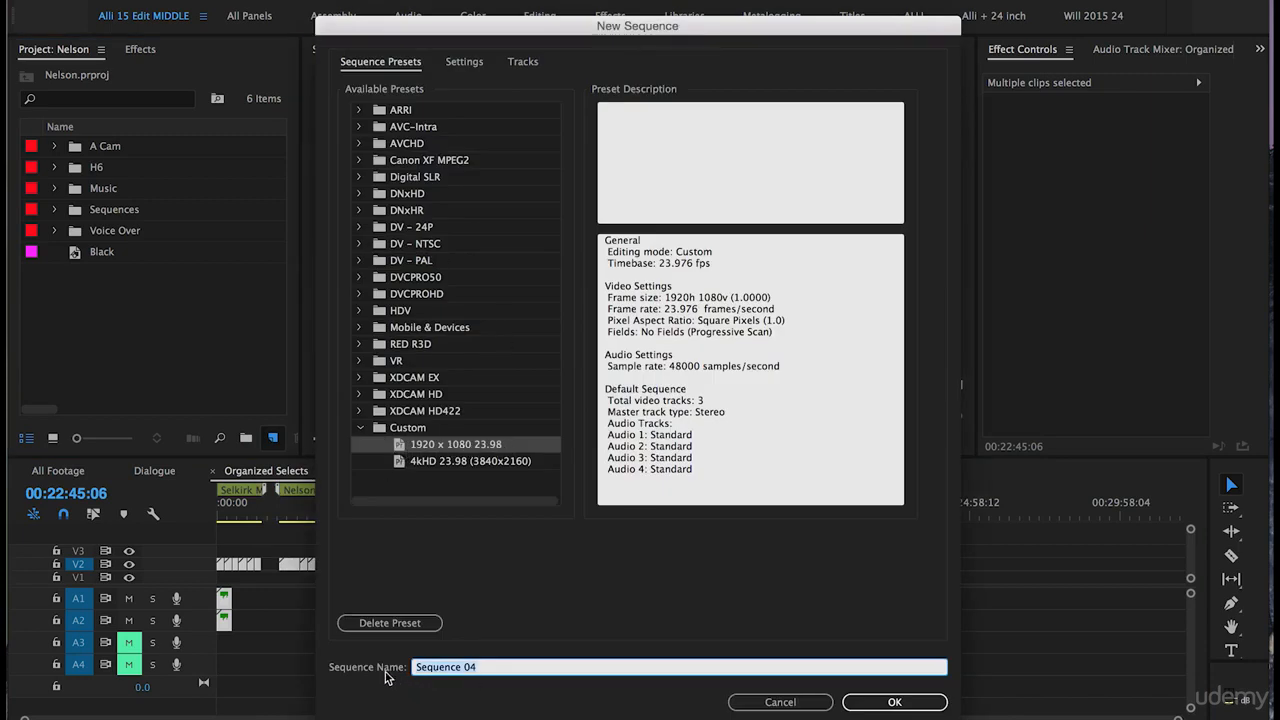
{"action": "type", "text": "Rough Cut"}
{"action": "left_click", "coordinate": [868, 702]}
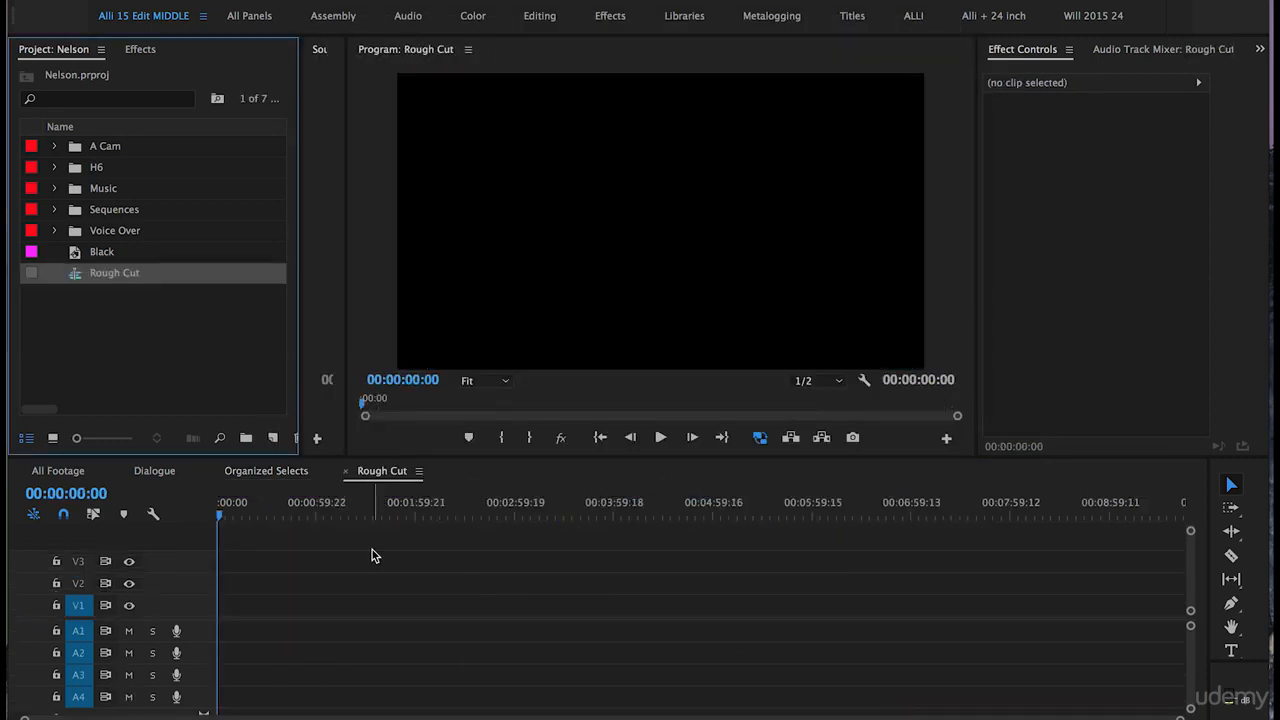
- Paste the selected clips into the Rough Cut sequence at its start
{"action": "left_click_drag", "start_coordinate": [252, 506], "coordinate": [196, 510]}
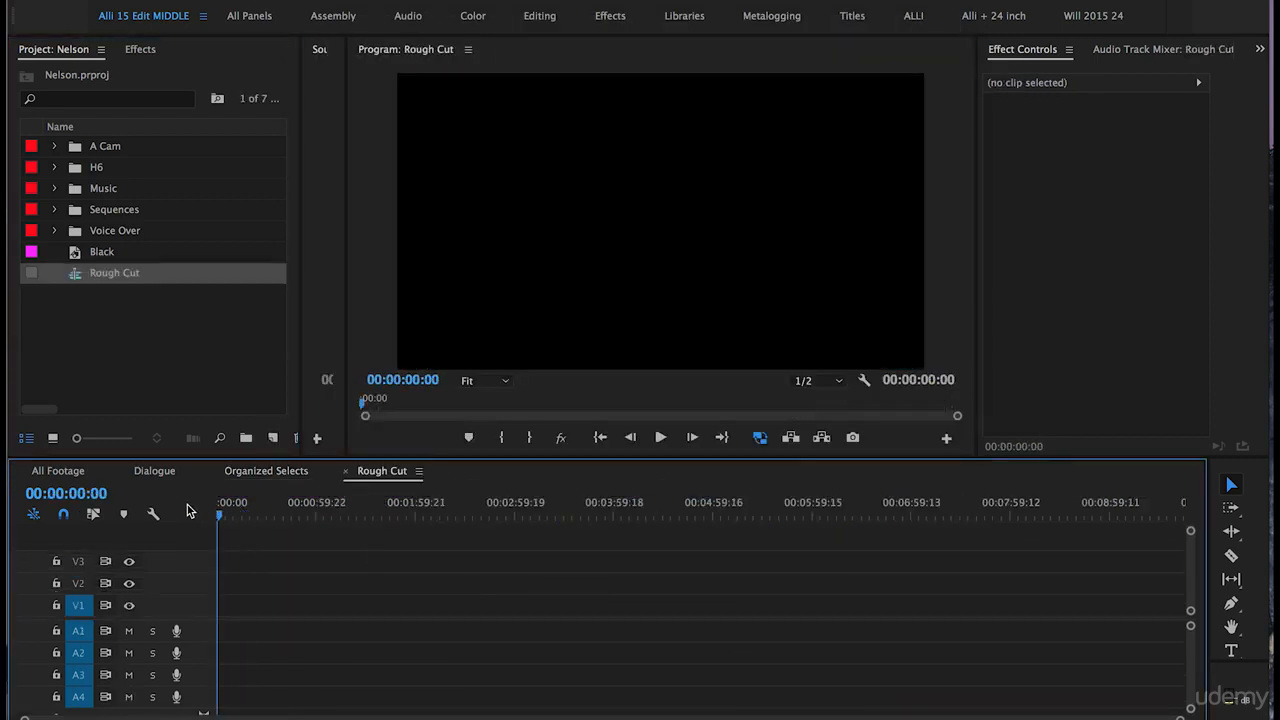
{"action": "key", "text": "super+v"}
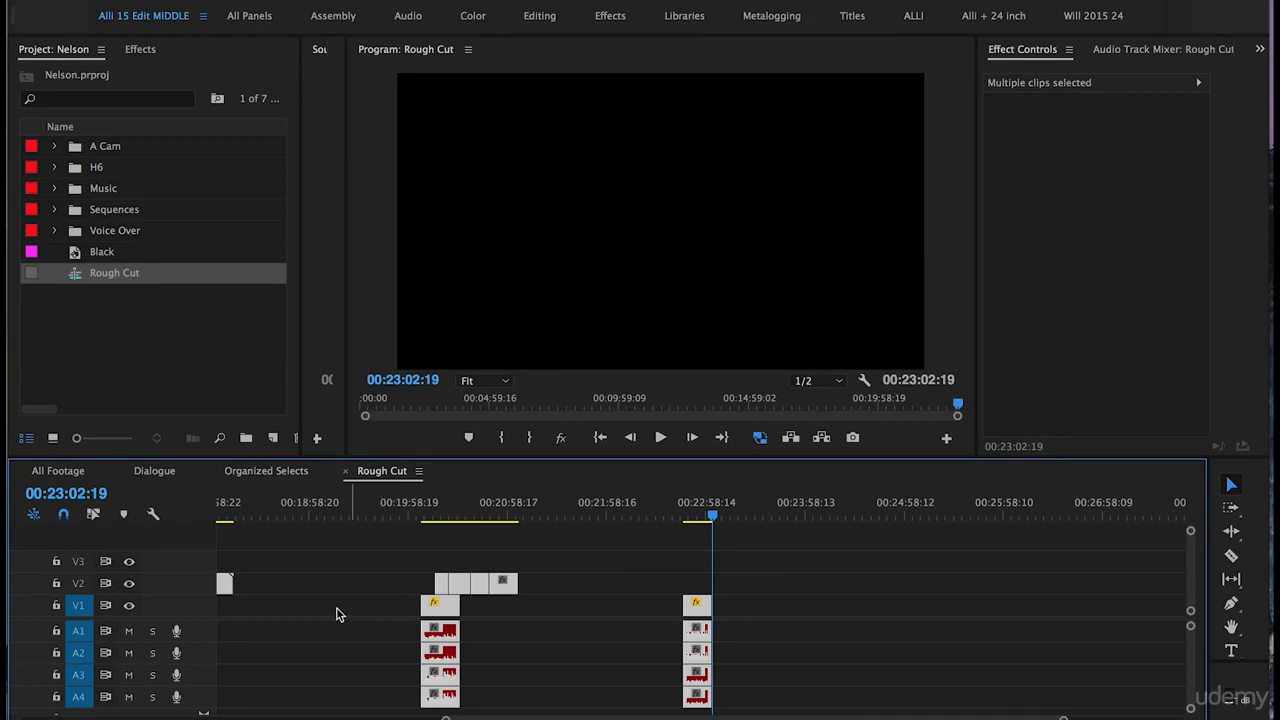
- Move the NelsonVoiceover audio clips later in the sequence, to start at about 1:21
{"action": "key", "text": "minus"}
{"action": "key", "text": "minus"}
{"action": "left_click_drag", "start_coordinate": [285, 525], "coordinate": [152, 513]}
{"action": "left_click", "coordinate": [263, 552]}
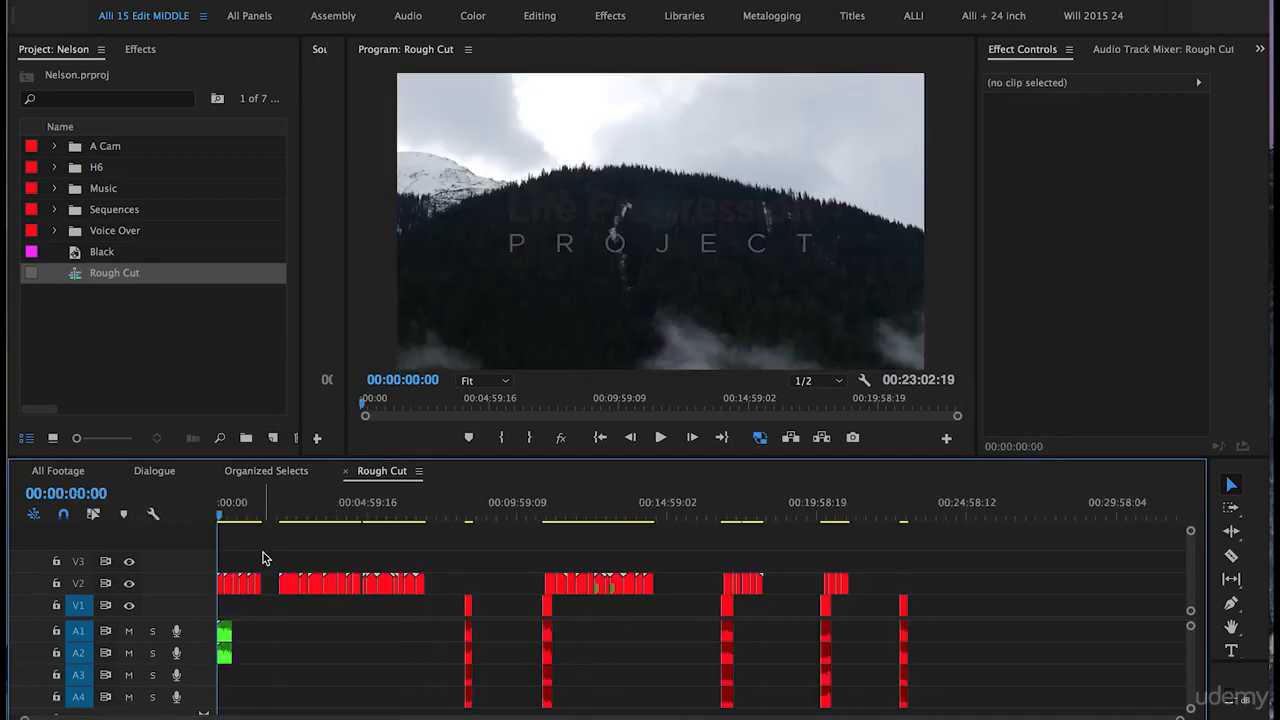
{"action": "key", "text": "equal"}
{"action": "key", "text": "equal"}
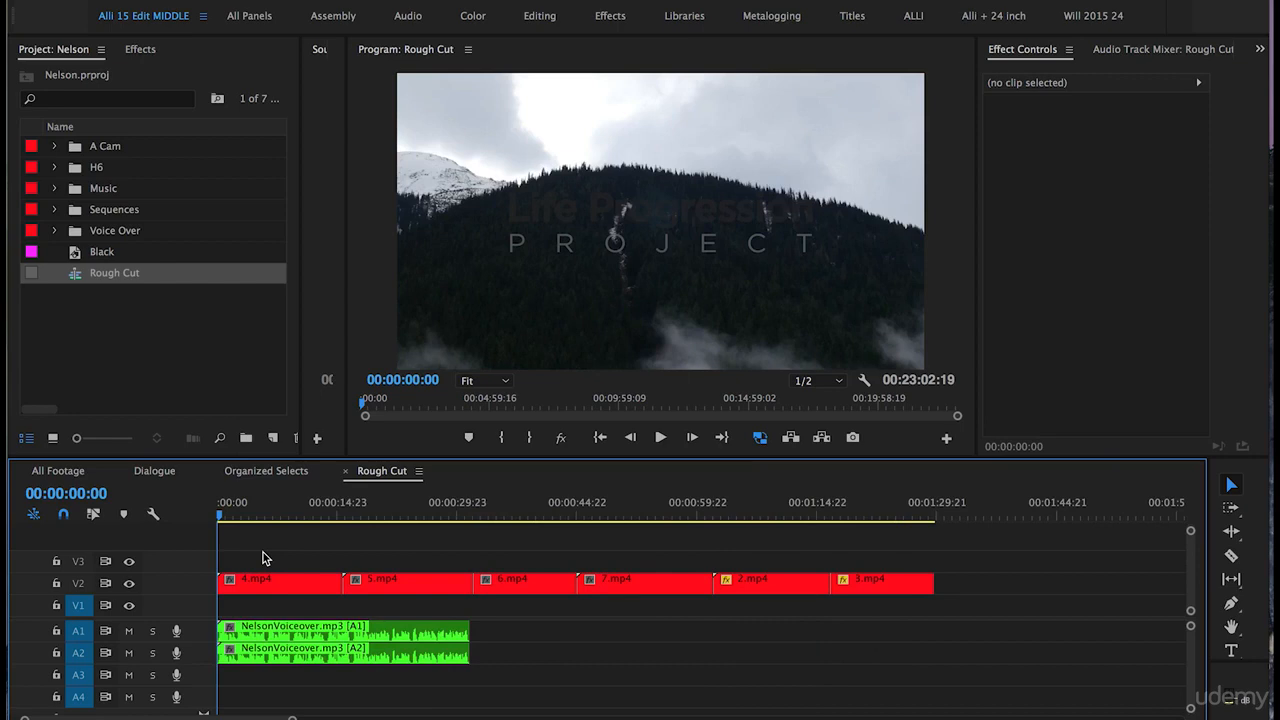
{"action": "left_click_drag", "start_coordinate": [510, 631], "coordinate": [415, 658]}
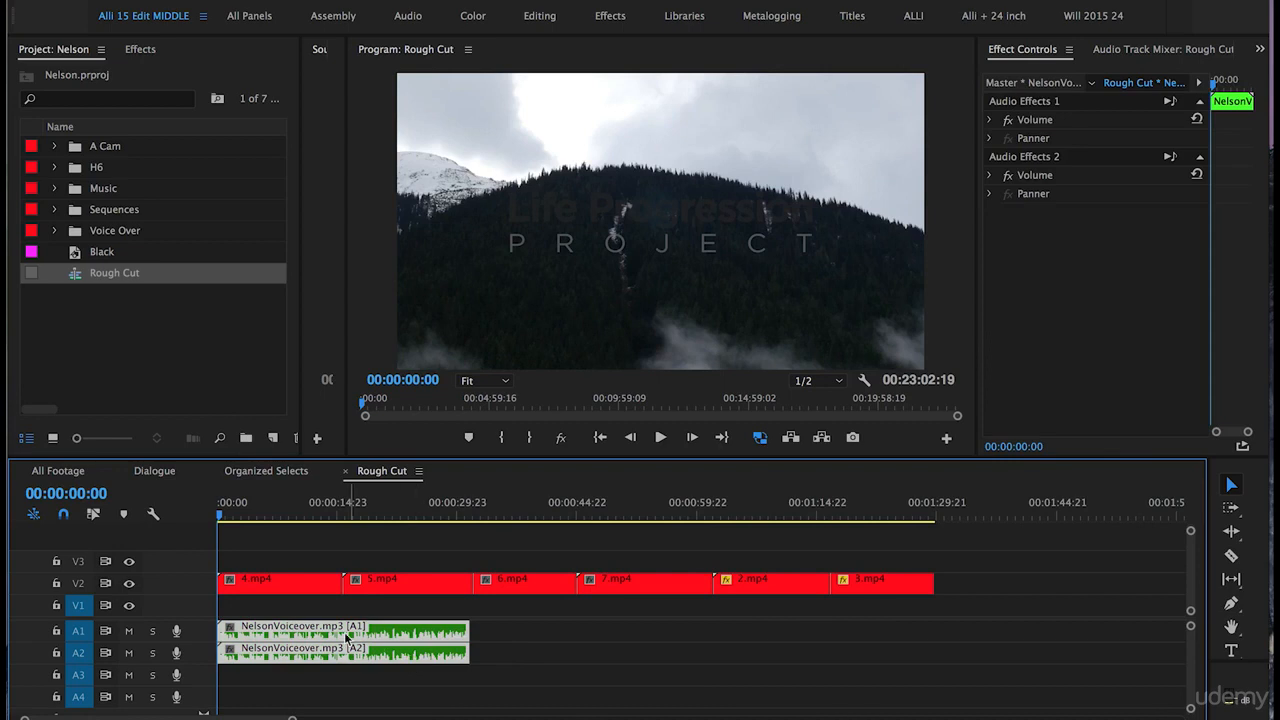
{"action": "left_click_drag", "start_coordinate": [343, 632], "coordinate": [995, 630]}
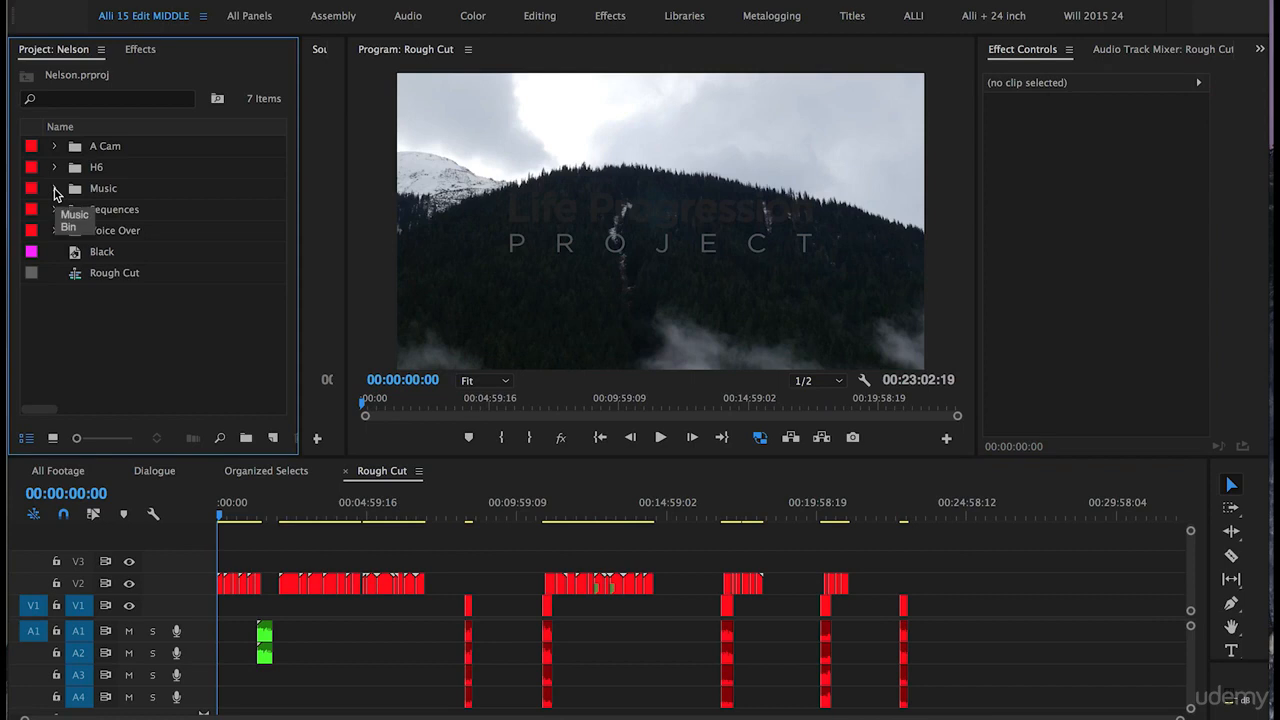
- Save the project and add the 20378725_nature_by_aspiringko_preview music track to audio tracks A3/A4 near the sequence start
{"action": "left_click", "coordinate": [54, 188]}
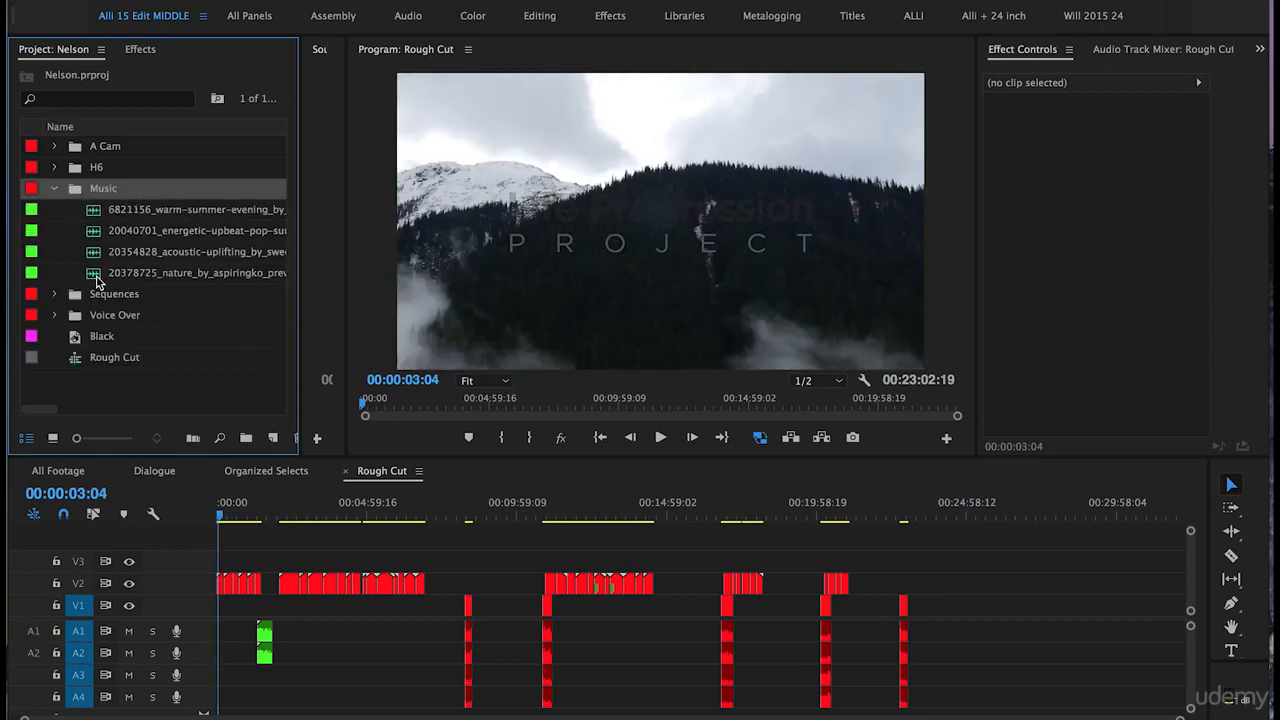
{"action": "left_click", "coordinate": [97, 278]}
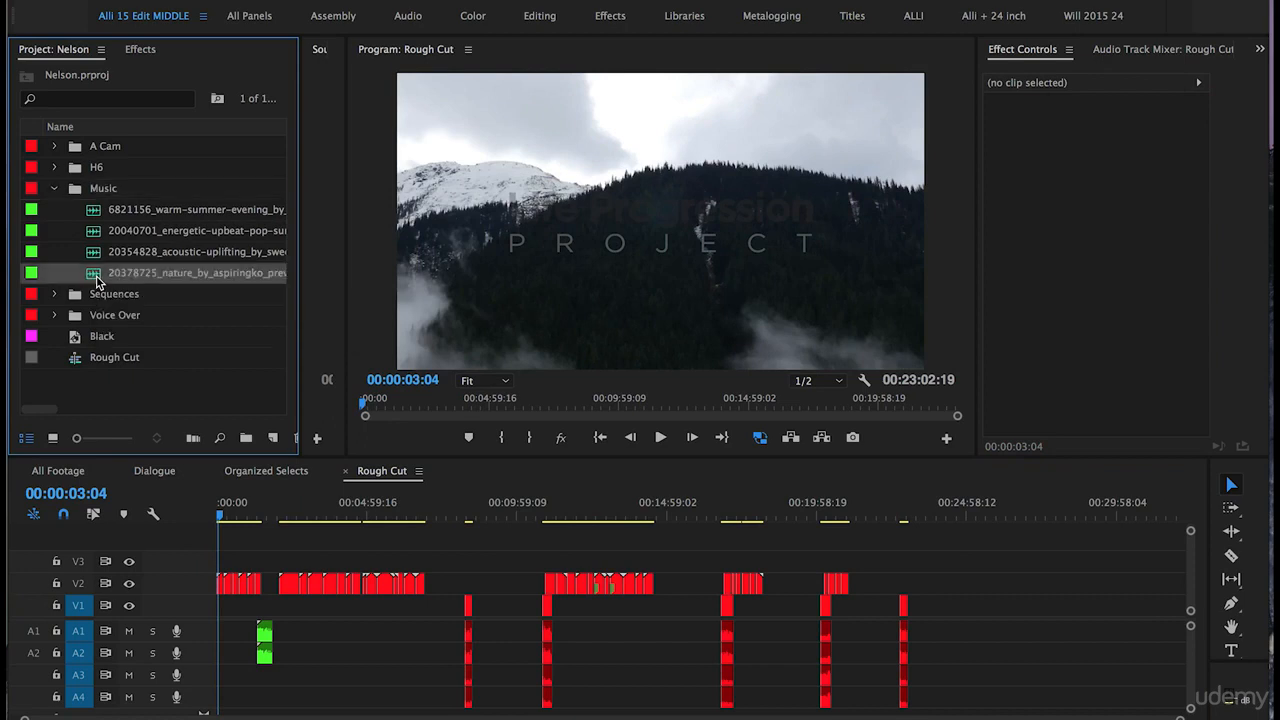
{"action": "key", "text": "super+s"}
{"action": "left_click_drag", "start_coordinate": [90, 278], "coordinate": [231, 685]}
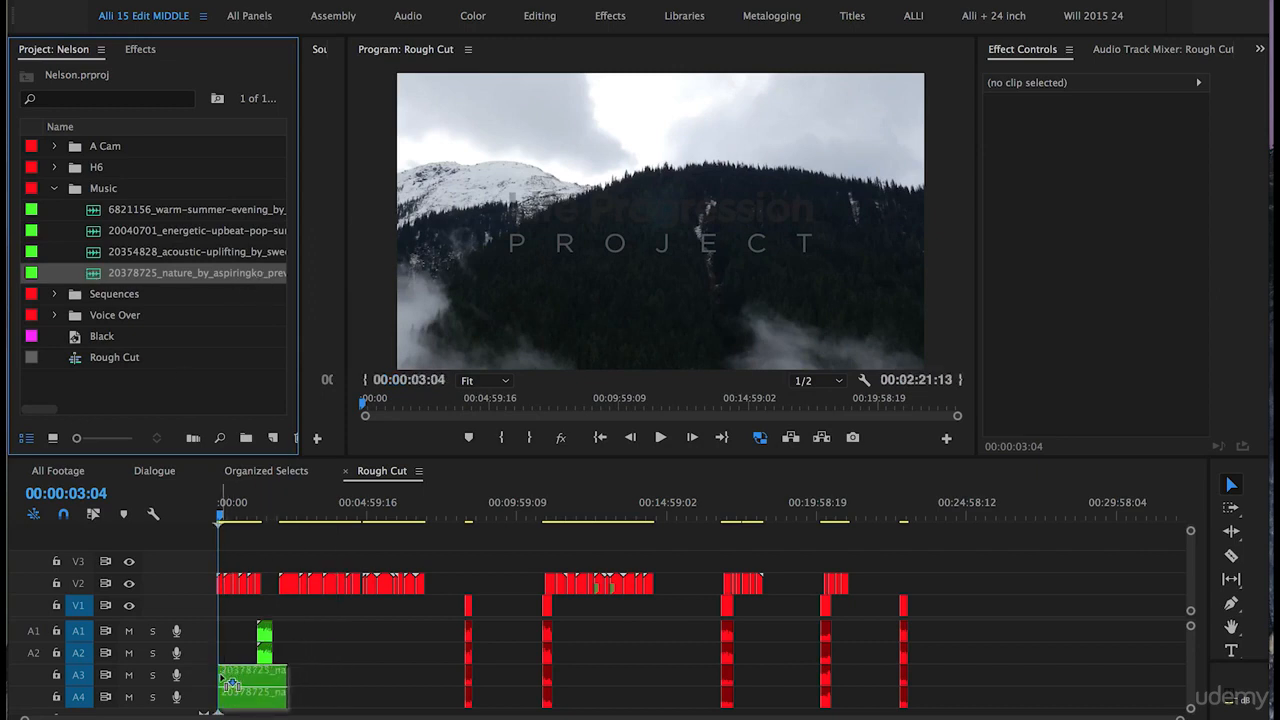
{"action": "left_click_drag", "start_coordinate": [231, 685], "coordinate": [231, 685]}
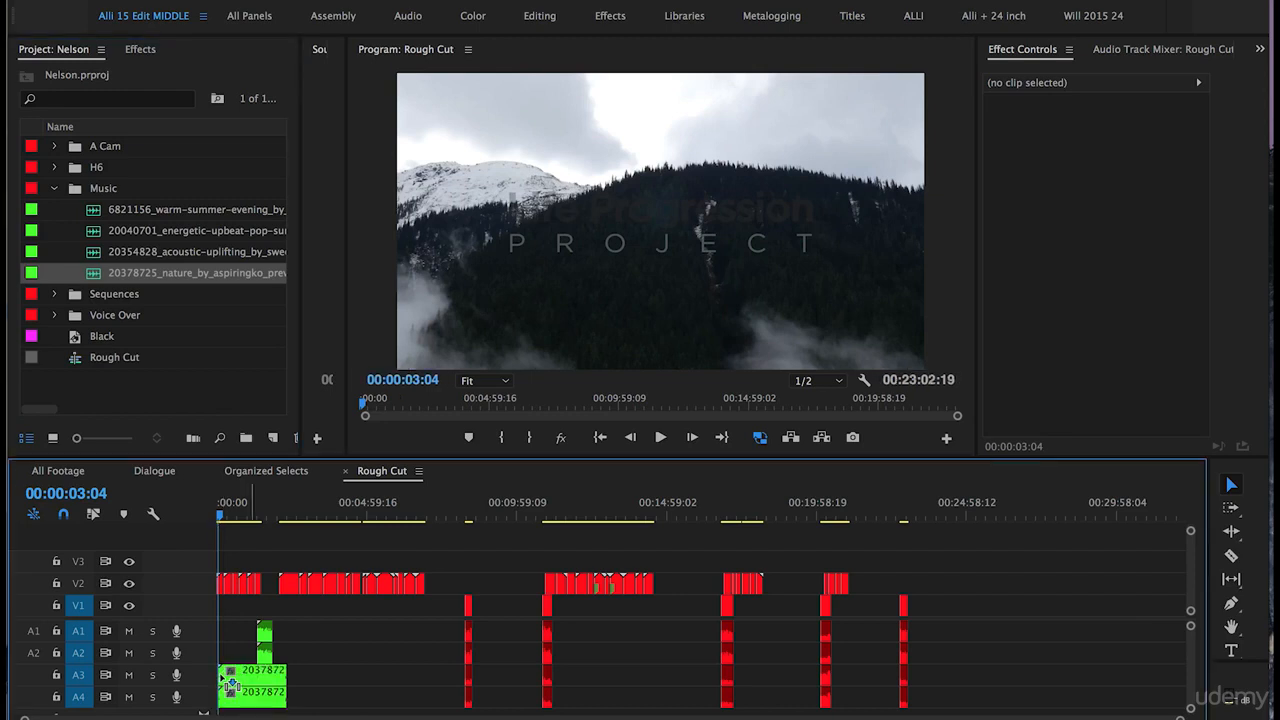
- Move the music clip so it begins at the very start of the sequence
{"action": "key", "text": "="}
{"action": "key", "text": "="}
{"action": "key", "text": "="}
{"action": "key", "text": "="}
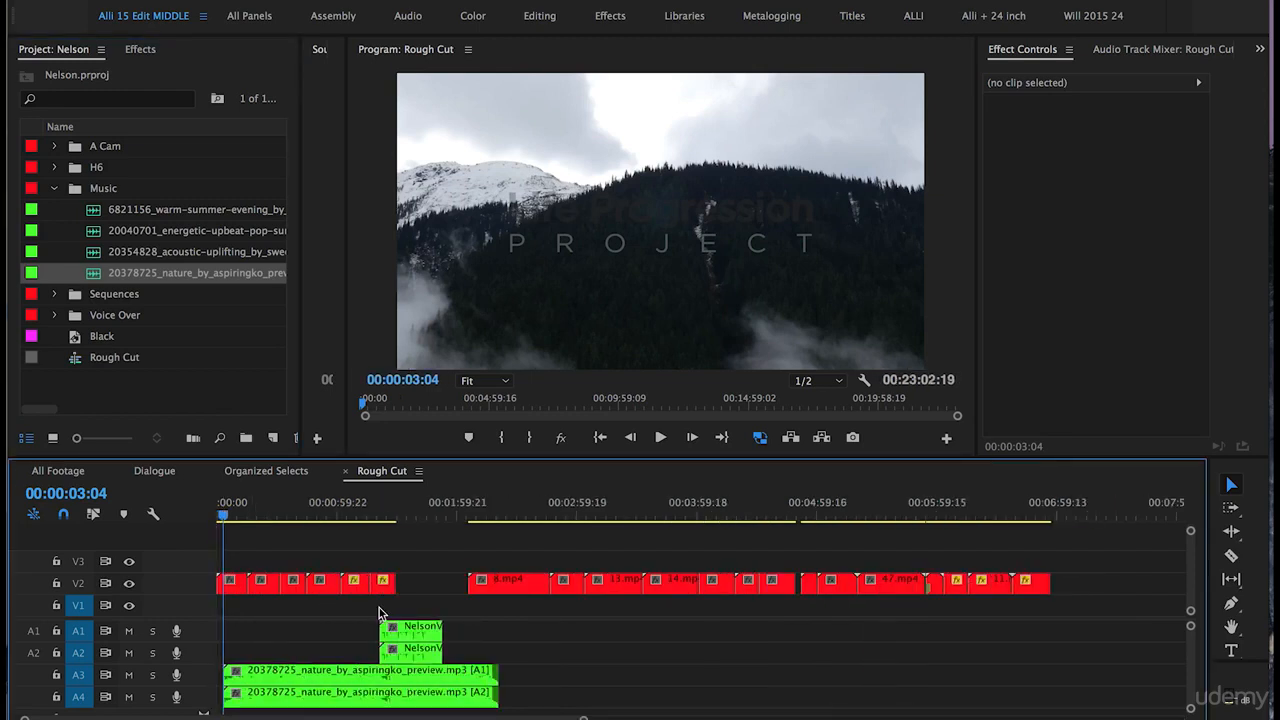
{"action": "left_click", "coordinate": [272, 672]}
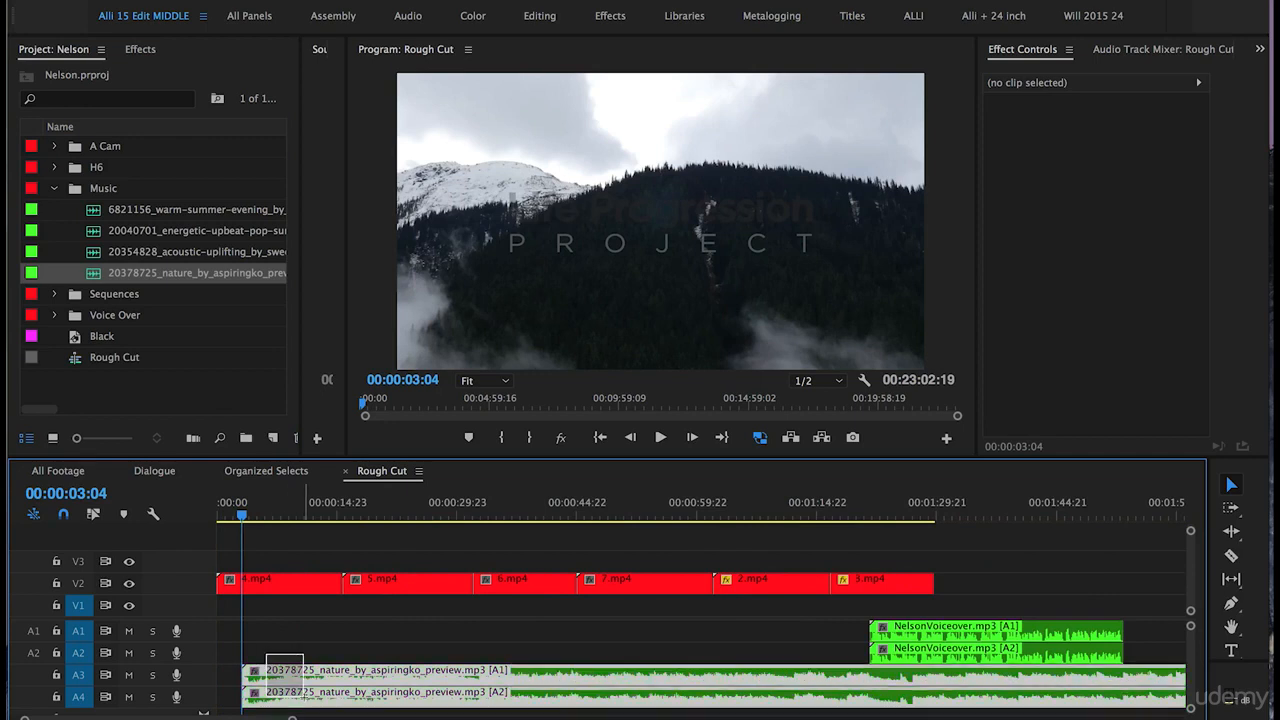
{"action": "left_click_drag", "start_coordinate": [327, 680], "coordinate": [270, 683]}
{"action": "left_click_drag", "start_coordinate": [241, 516], "coordinate": [208, 517]}
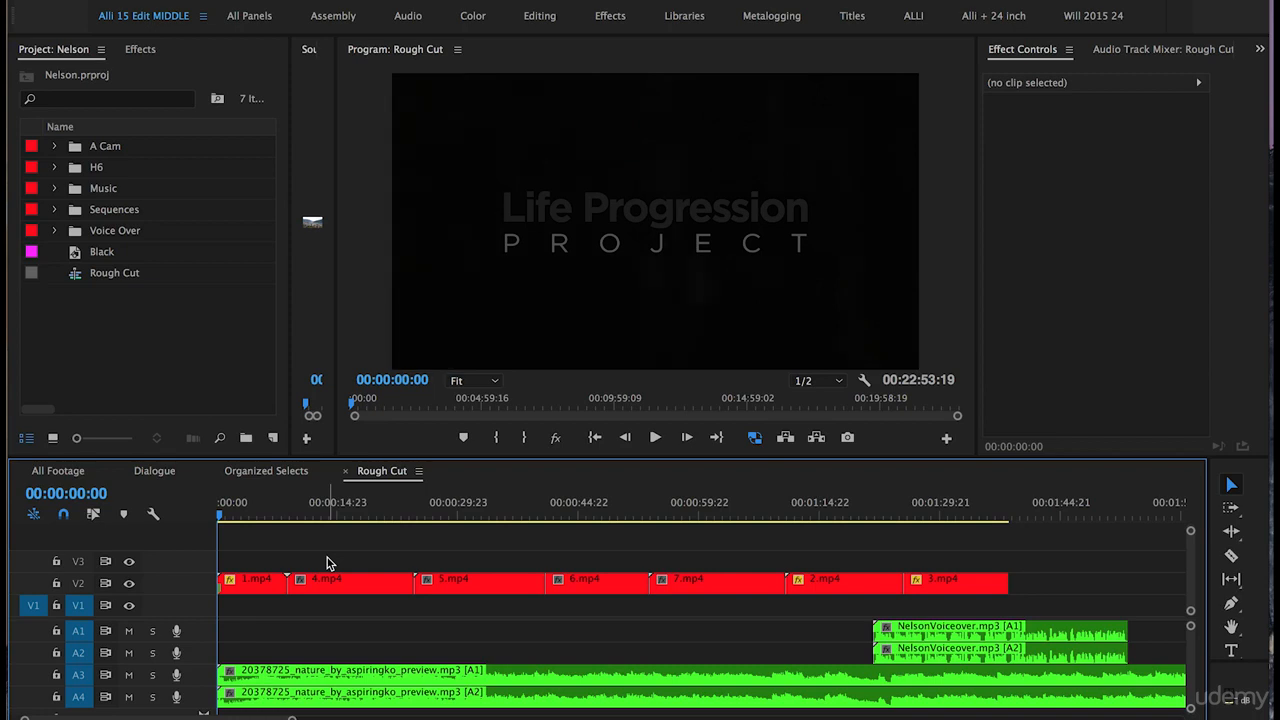
- Play back the opening of the sequence
{"action": "key", "text": "space"}
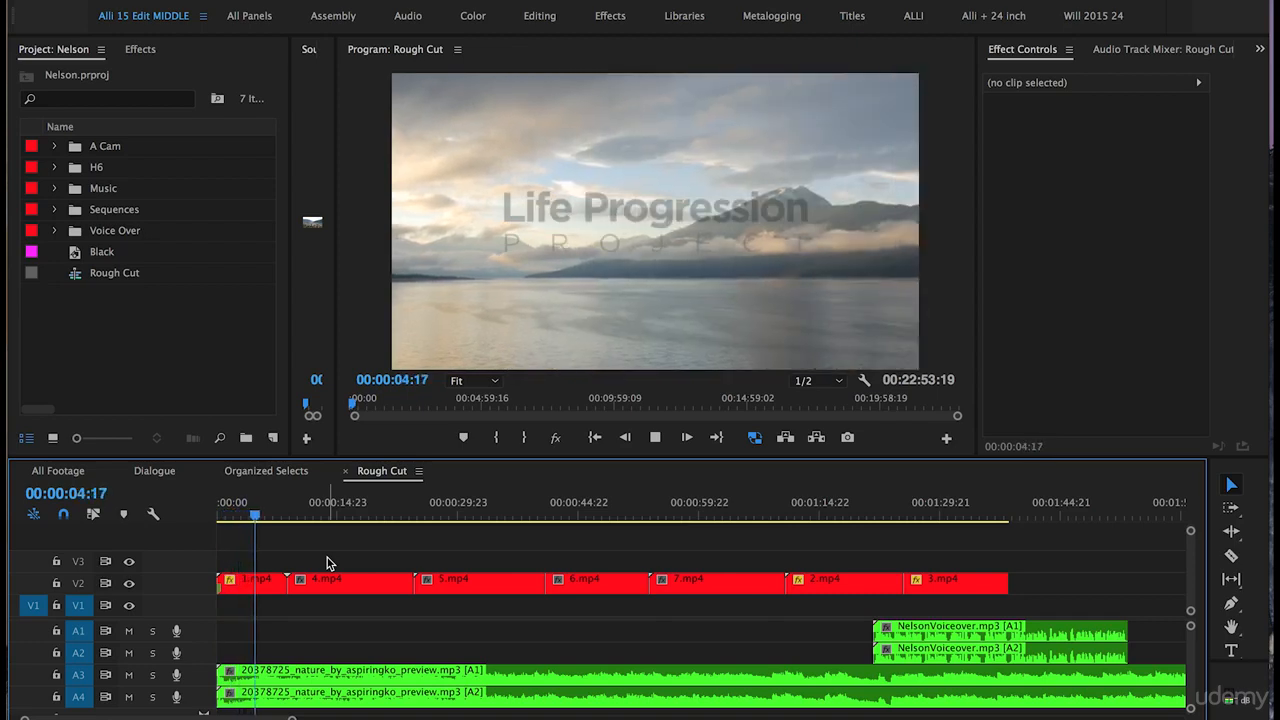
{"action": "key", "text": "space"}
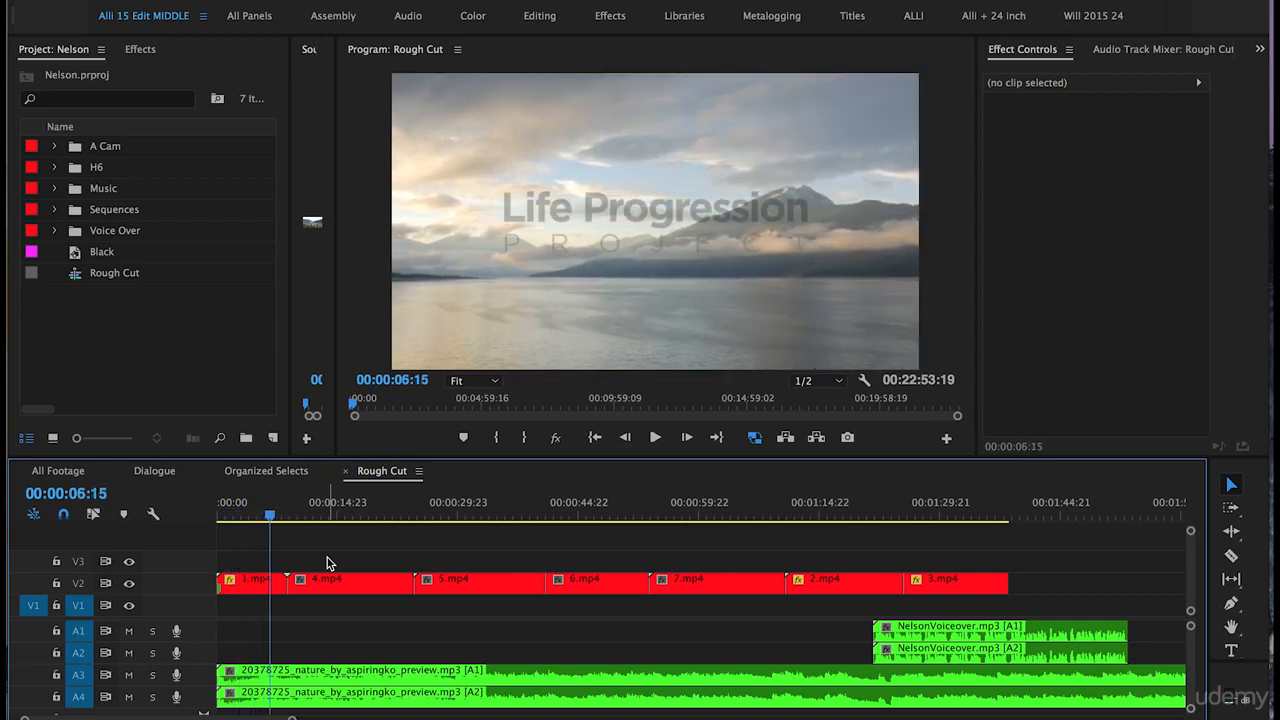
- Trim the end of 1.mp4 to the playhead at about 00:00:06:15 and slide 4.mp4 left to close the gap
{"action": "key", "text": "="}
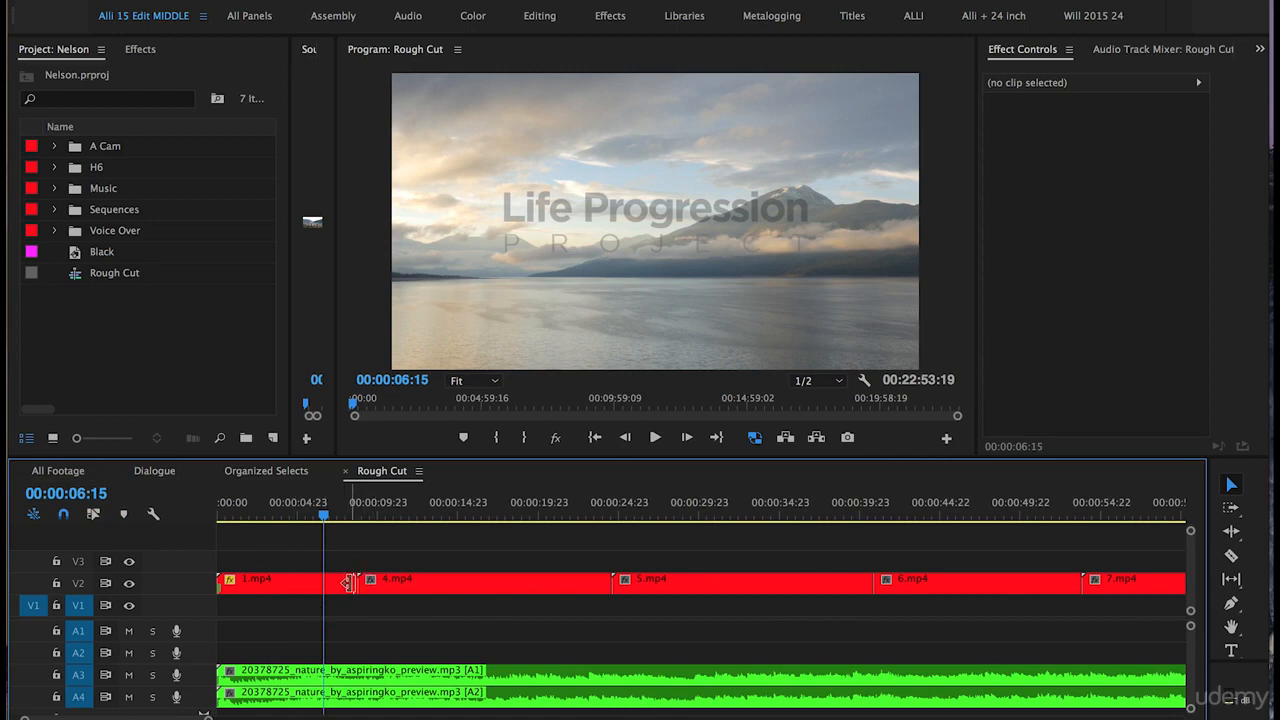
{"action": "left_click_drag", "start_coordinate": [349, 583], "coordinate": [317, 582]}
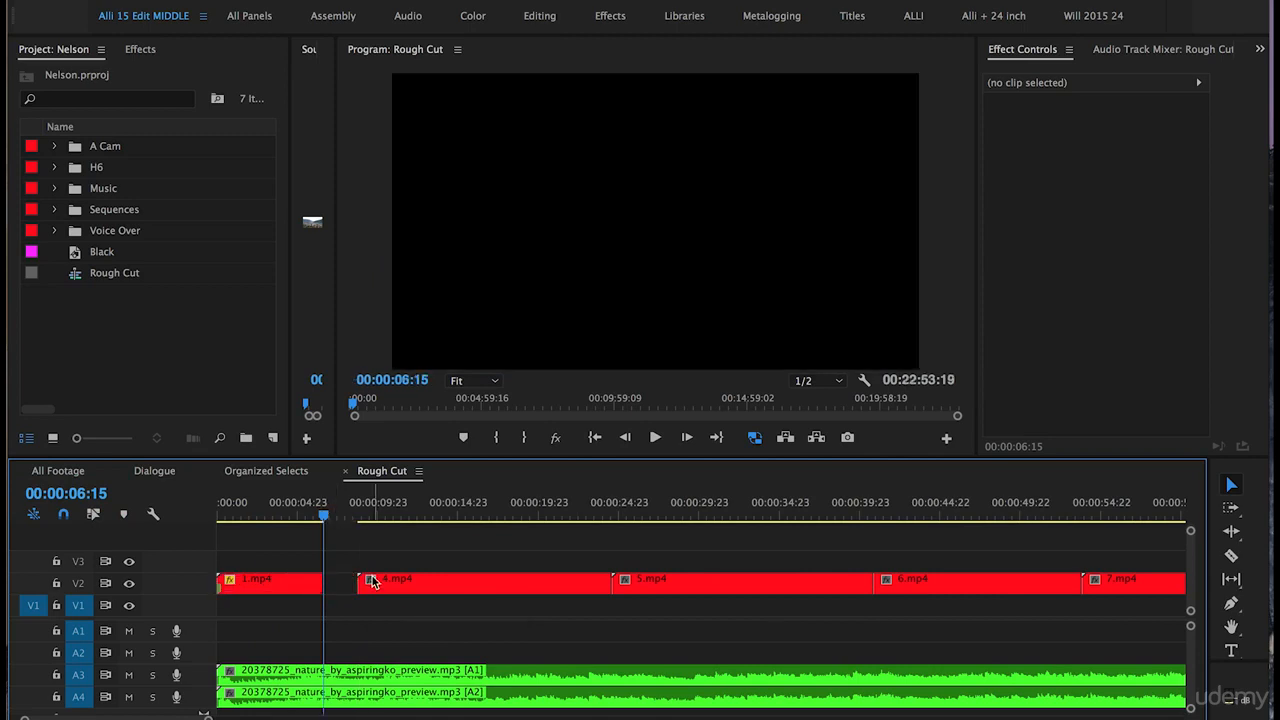
{"action": "left_click_drag", "start_coordinate": [402, 586], "coordinate": [368, 586]}
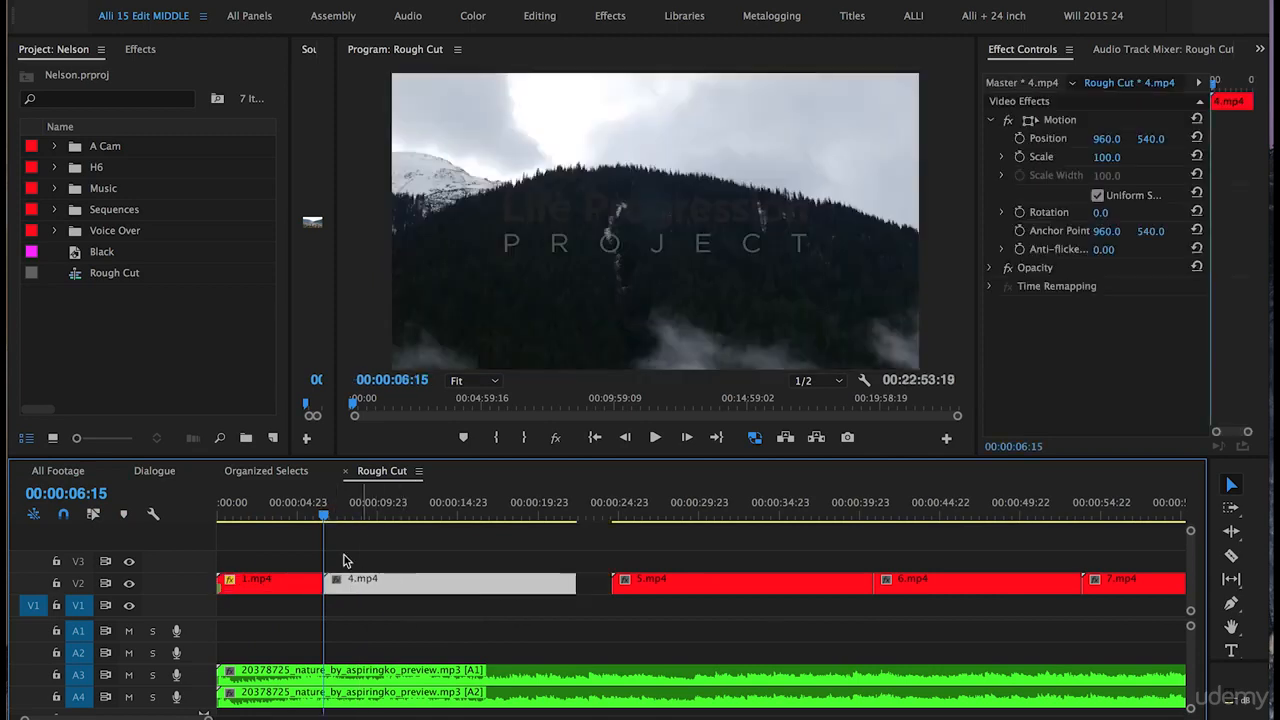
- Play through the sequence and jump the playhead to about 00:01:18:14
{"action": "left_click", "coordinate": [287, 514]}
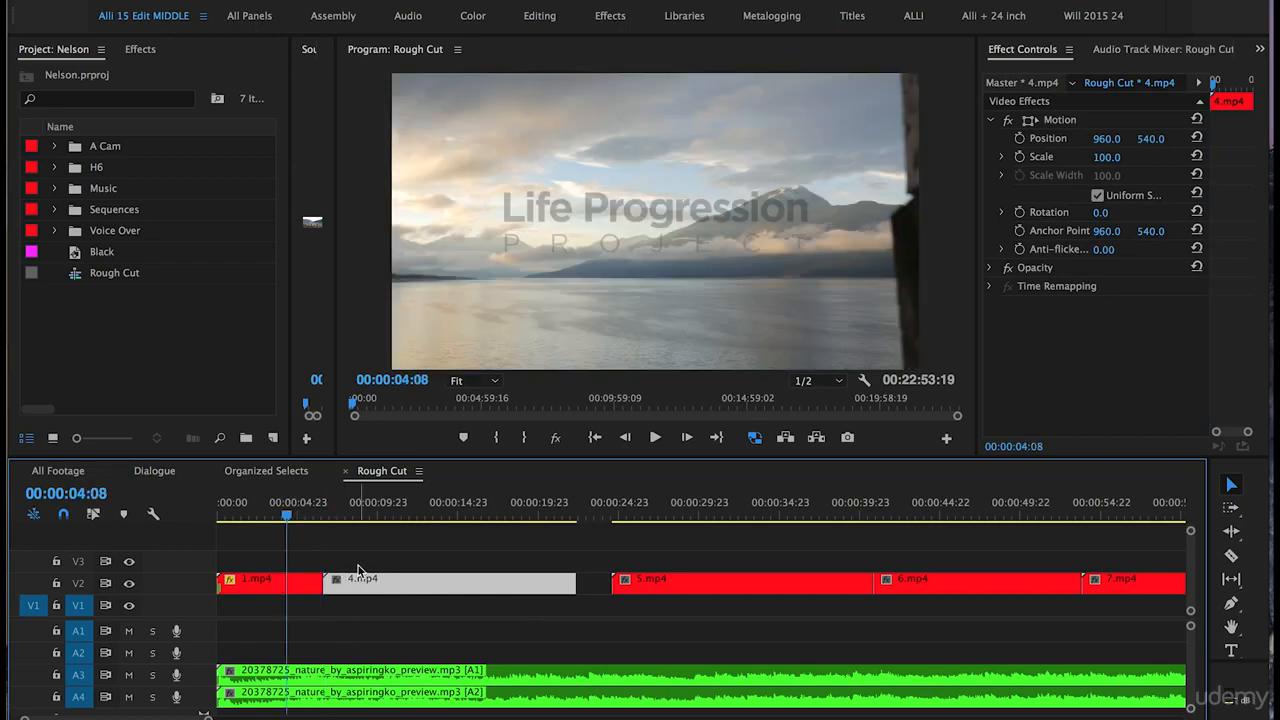
{"action": "key", "text": "space"}
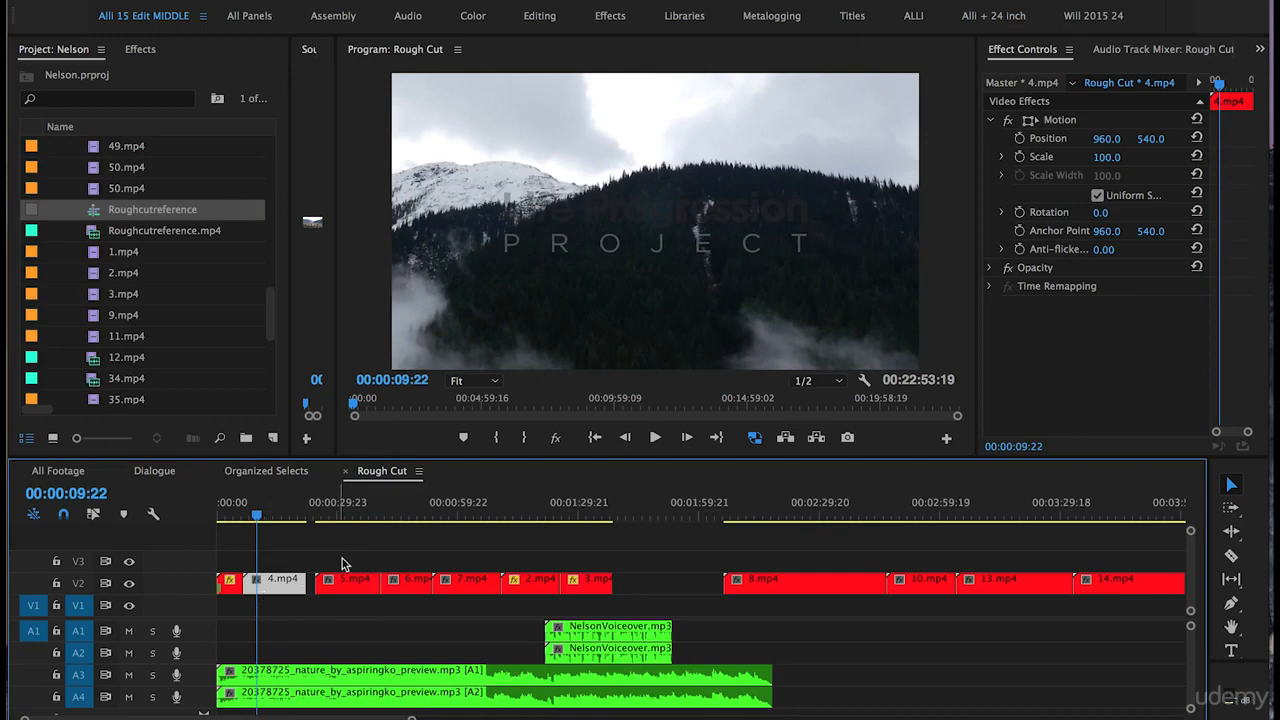
{"action": "left_click", "coordinate": [535, 517]}
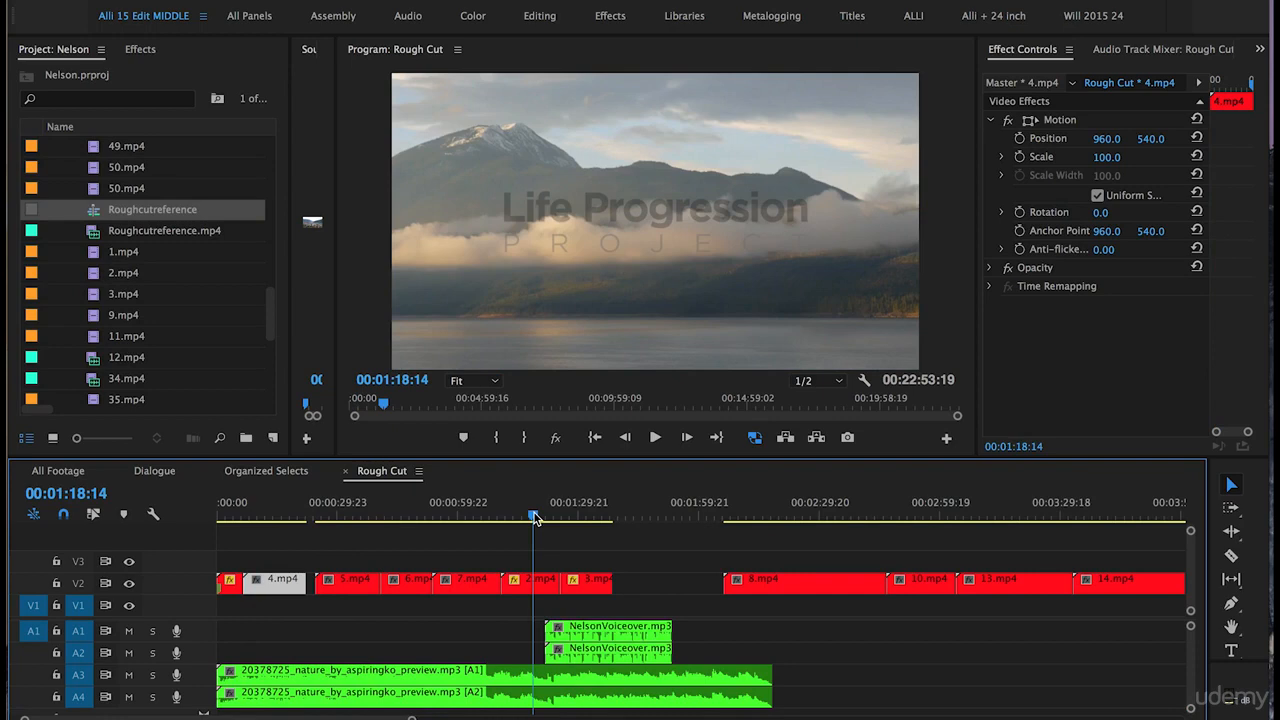
- Move 2.mp4 onto track V2 directly after 1.mp4 at the sequence start, and save the project
{"action": "left_click", "coordinate": [533, 590]}
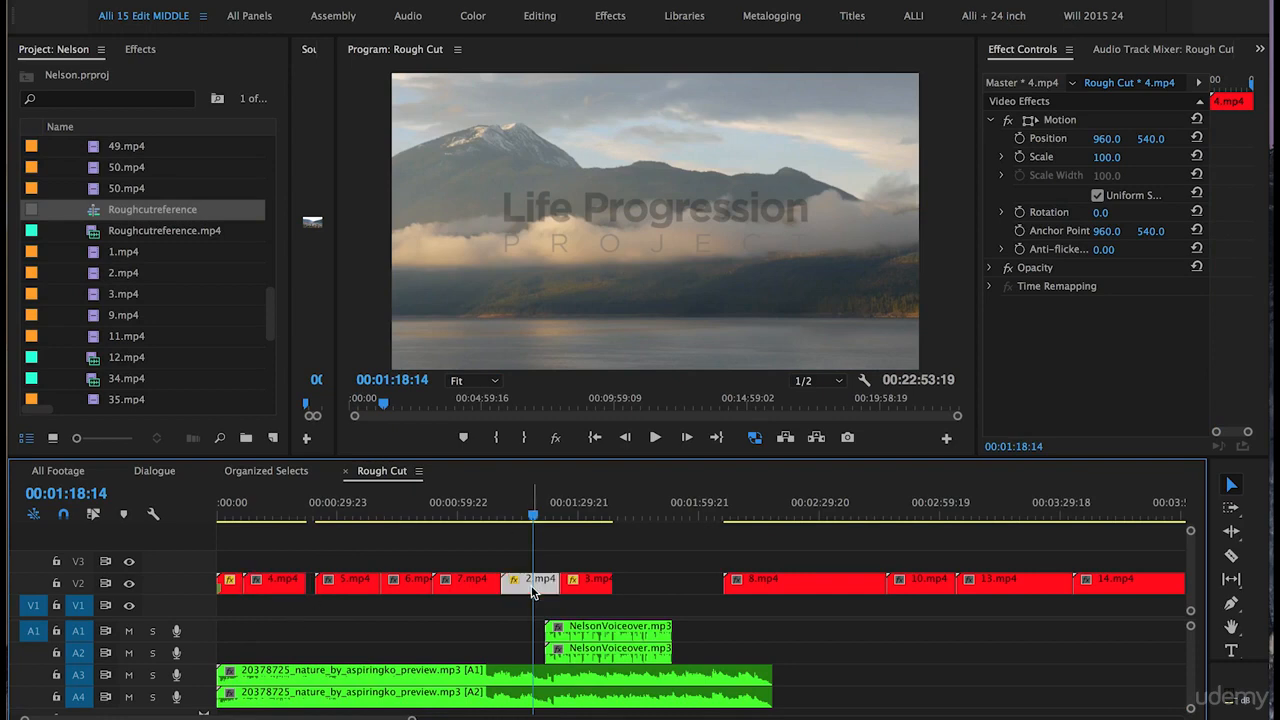
{"action": "left_click_drag", "start_coordinate": [533, 590], "coordinate": [274, 568]}
{"action": "left_click_drag", "start_coordinate": [486, 608], "coordinate": [339, 590]}
{"action": "left_click", "coordinate": [240, 510]}
{"action": "key", "text": "="}
{"action": "key", "text": "="}
{"action": "key", "text": "="}
{"action": "left_click_drag", "start_coordinate": [455, 566], "coordinate": [456, 588]}
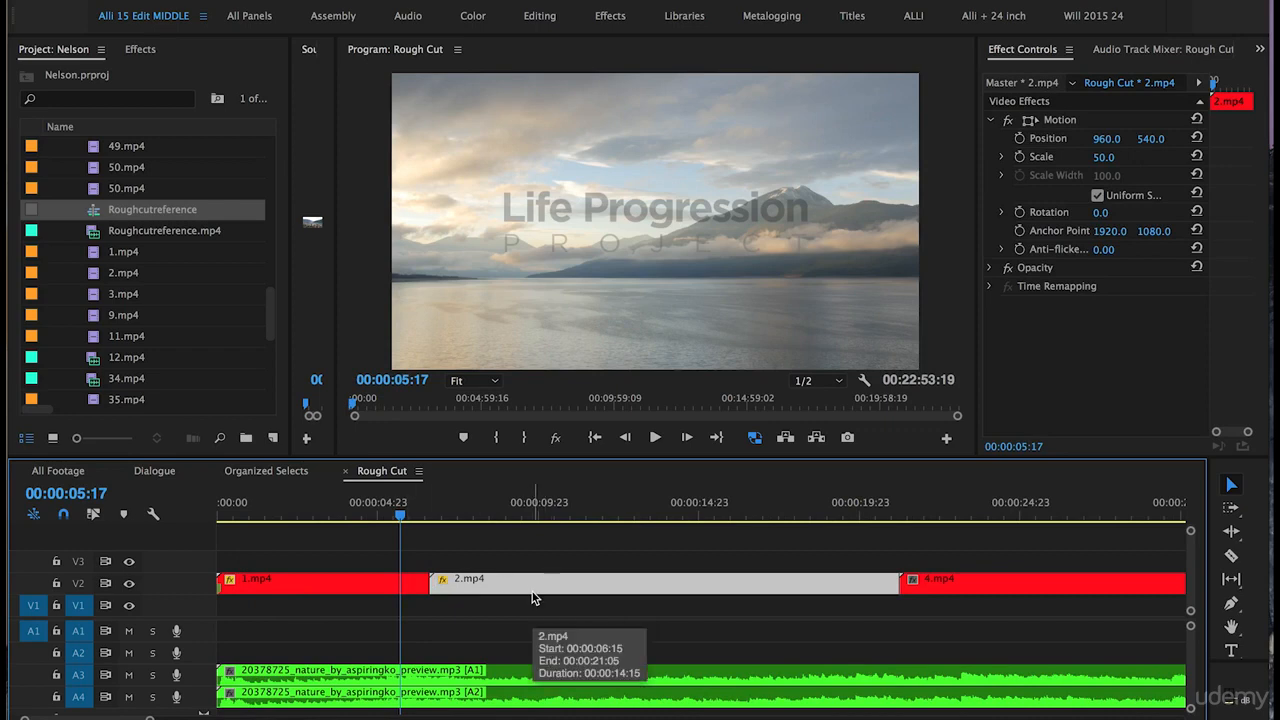
{"action": "key", "text": "super+s"}
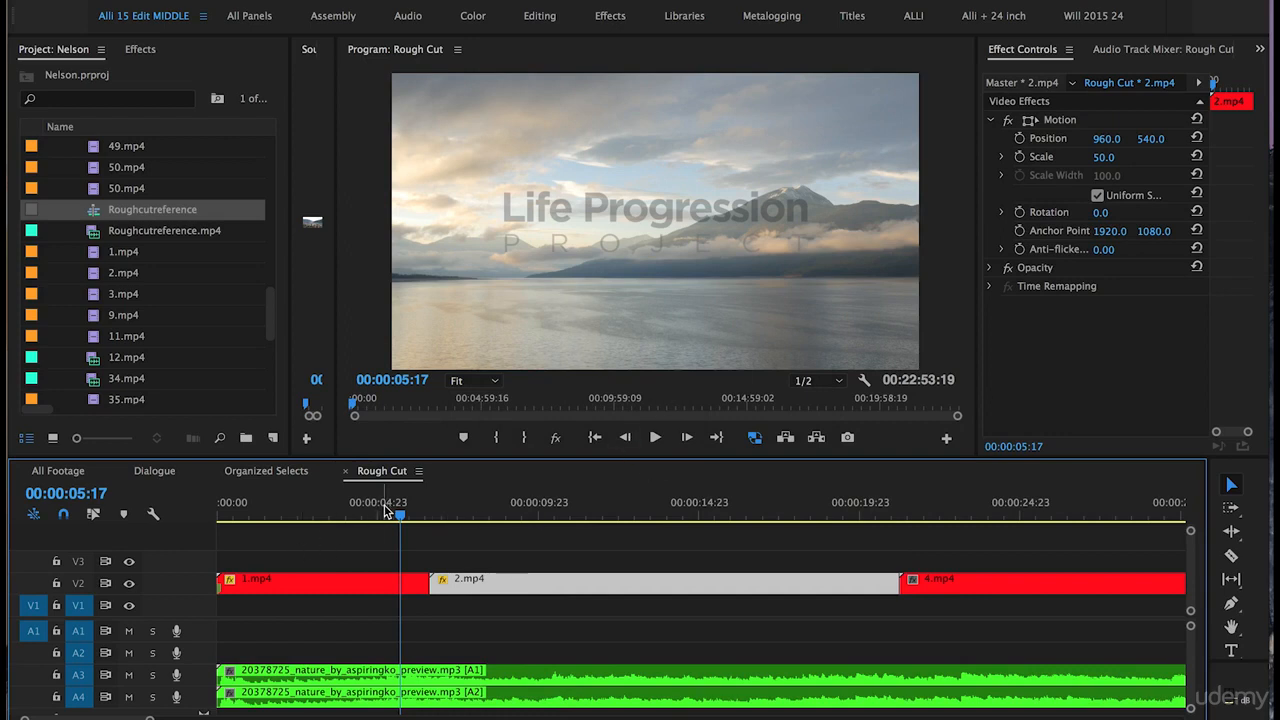
- Play the sequence and trim the end of 2.mp4 back to about 00:00:10:03
{"action": "key", "text": "space"}
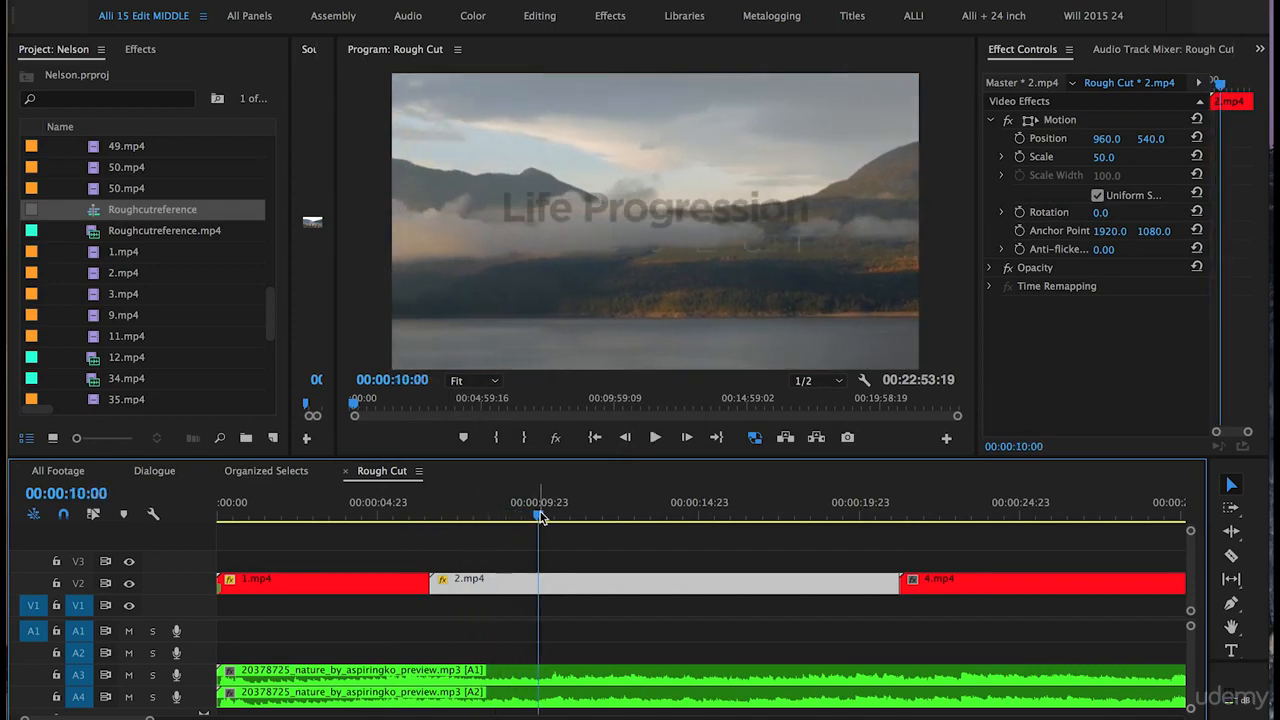
{"action": "left_click_drag", "start_coordinate": [540, 517], "coordinate": [697, 523]}
{"action": "left_click_drag", "start_coordinate": [432, 585], "coordinate": [503, 590]}
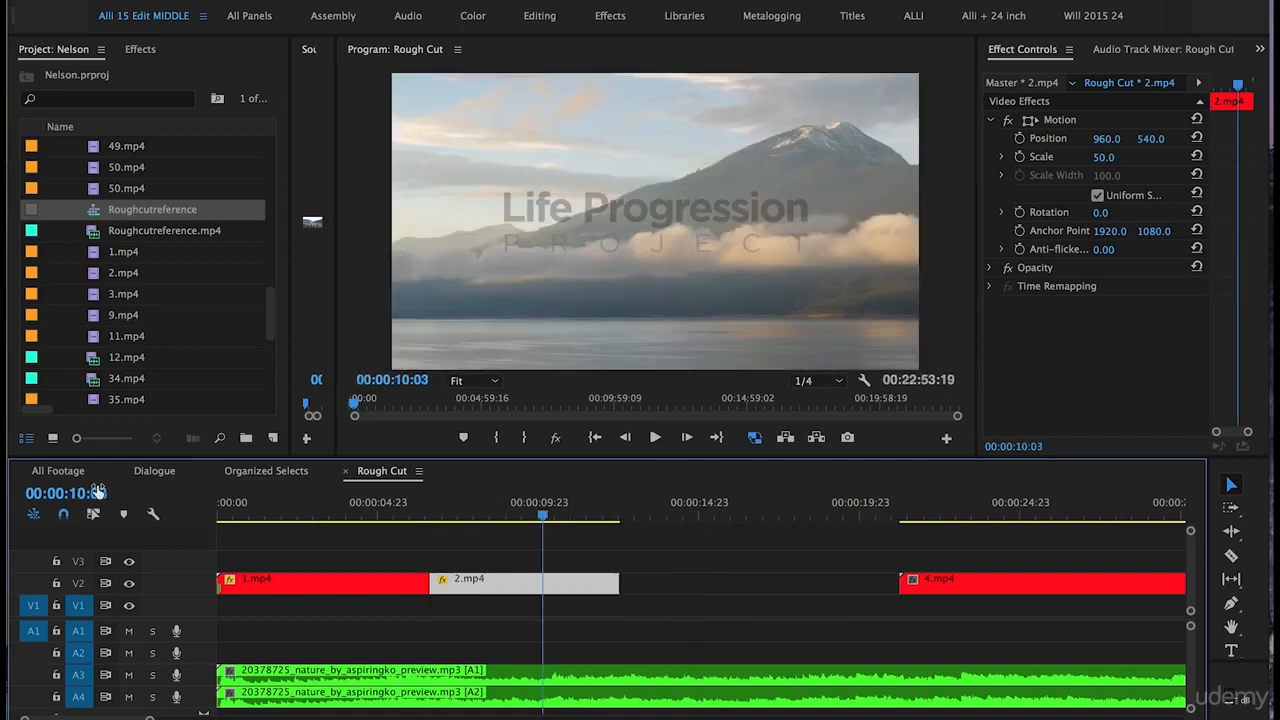
{"action": "left_click_drag", "start_coordinate": [619, 585], "coordinate": [542, 585]}
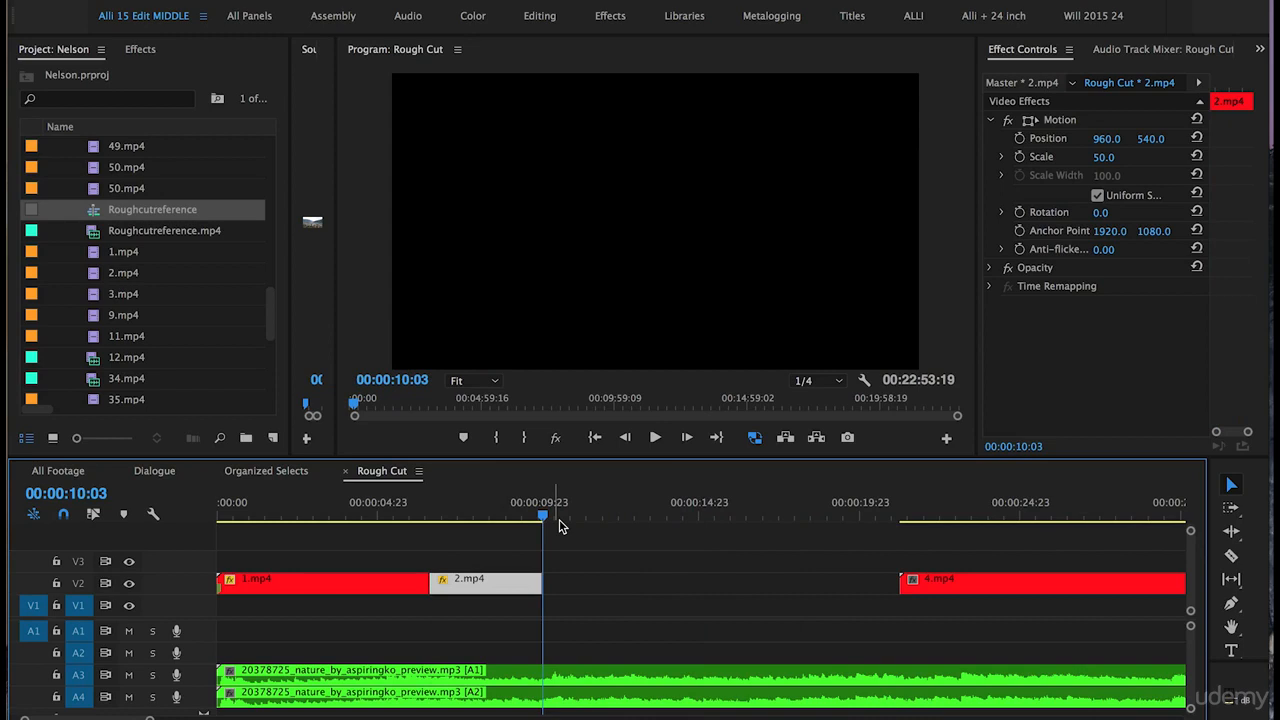
- Place 3.mp4 on track V3 starting where 2.mp4 ends
{"action": "left_click", "coordinate": [254, 512]}
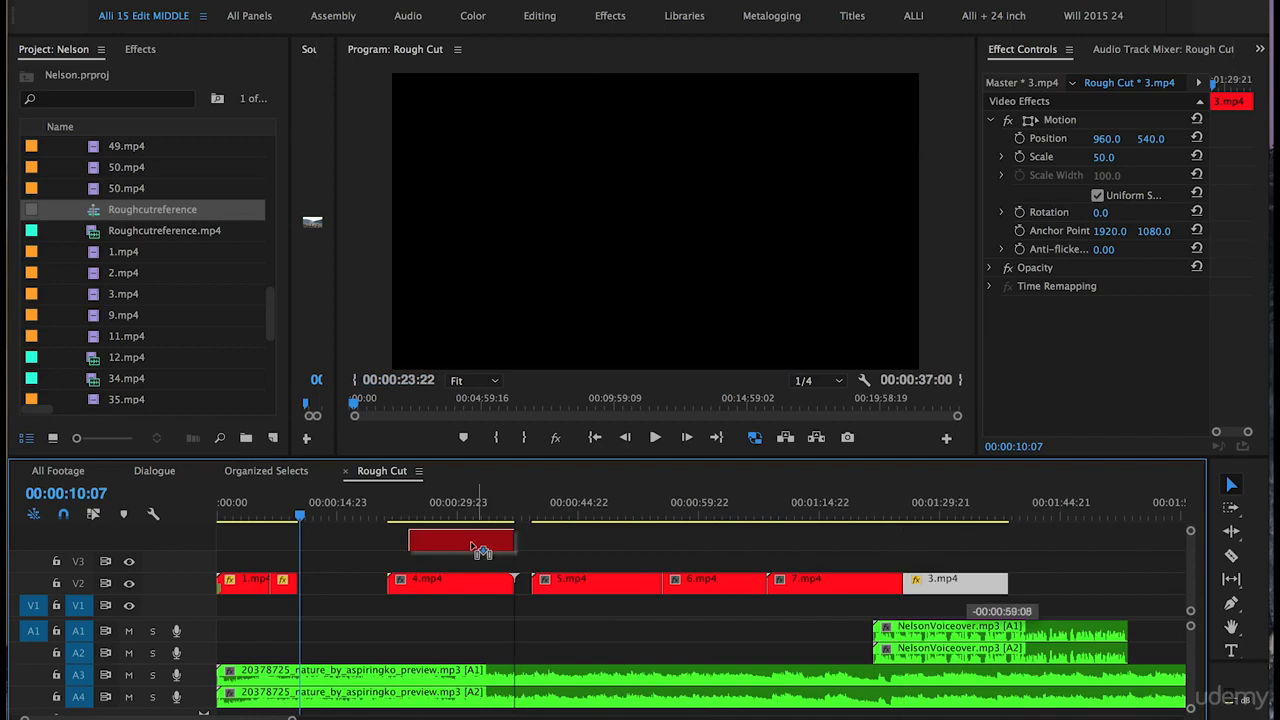
{"action": "left_click_drag", "start_coordinate": [475, 545], "coordinate": [363, 570]}
{"action": "key", "text": "equal"}
{"action": "key", "text": "equal"}
{"action": "key", "text": "equal"}
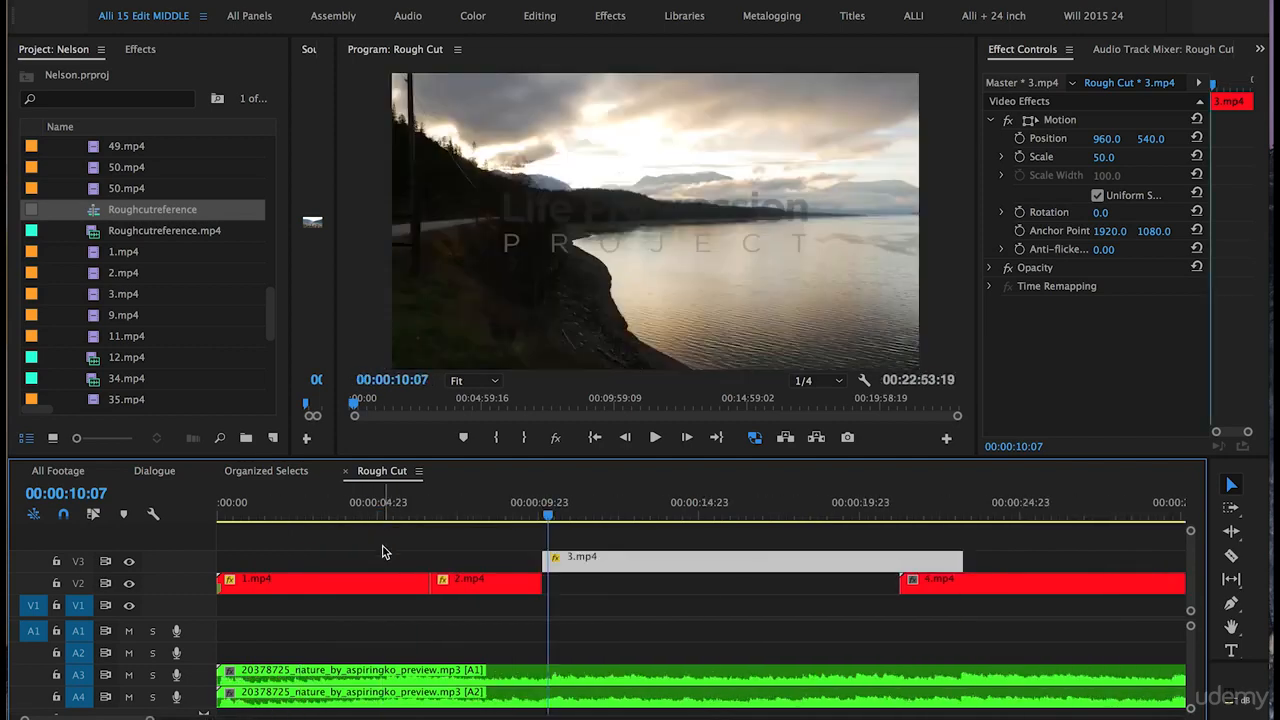
{"action": "key", "text": "minus"}
{"action": "key", "text": "equal"}
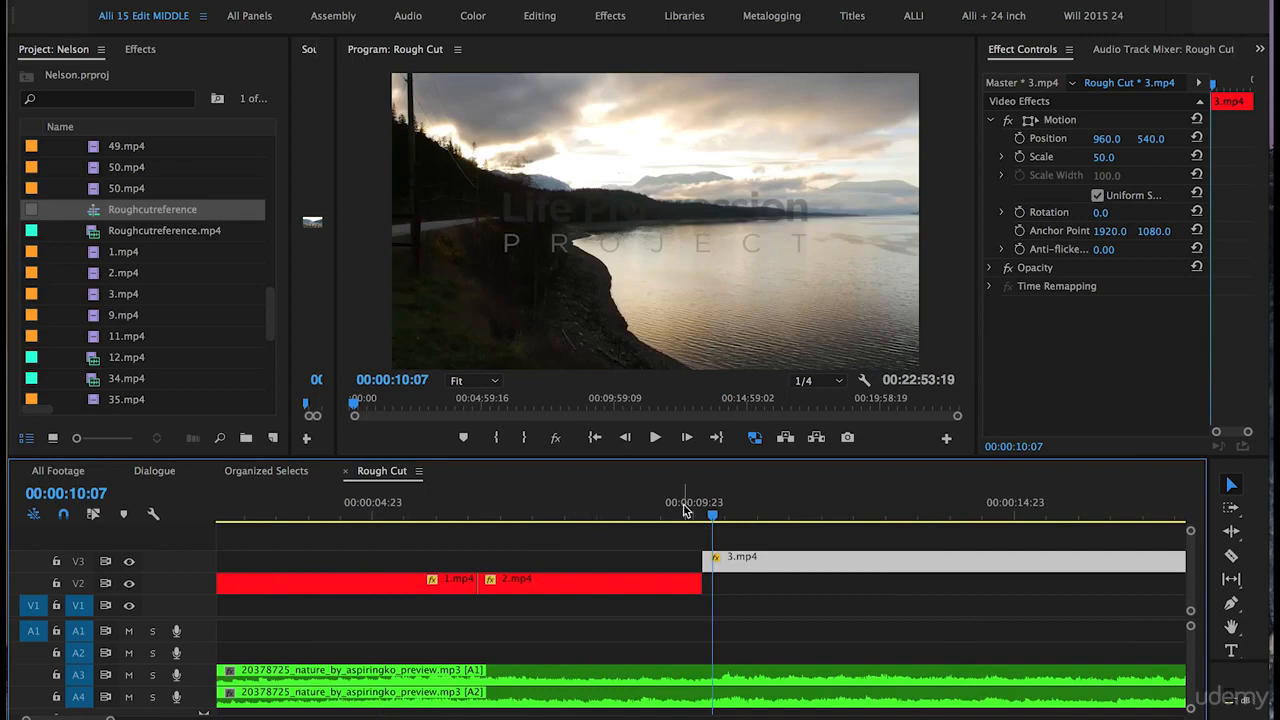
- Scrub the playhead through the 3.mp4 clip
{"action": "key", "text": "minus"}
{"action": "left_click", "coordinate": [563, 510]}
{"action": "left_click_drag", "start_coordinate": [563, 510], "coordinate": [715, 502]}
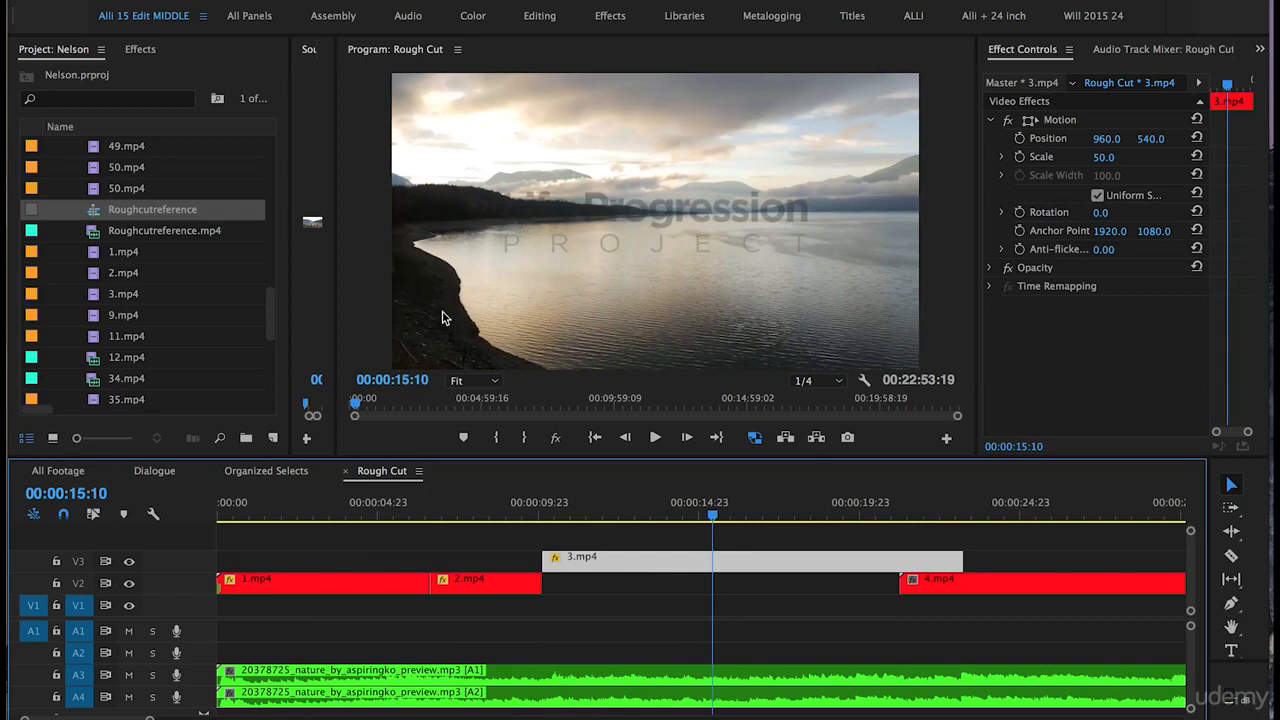
- Move 3.mp4 down onto track V2 directly after 2.mp4 and play the sequence
{"action": "left_click_drag", "start_coordinate": [547, 564], "coordinate": [628, 585]}
{"action": "left_click", "coordinate": [517, 507]}
{"action": "key", "text": "space"}
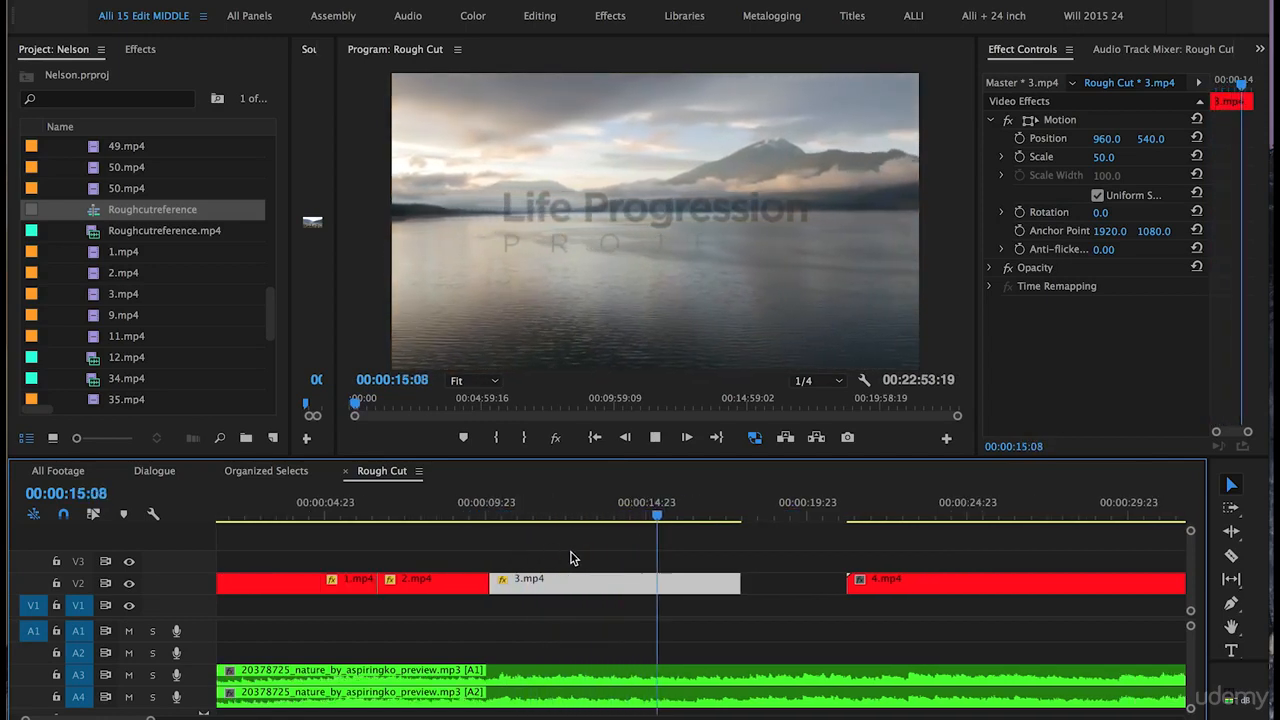
- Stop playback and trim the end of 3.mp4 back to about 00:00:16:13
{"action": "key", "text": "space"}
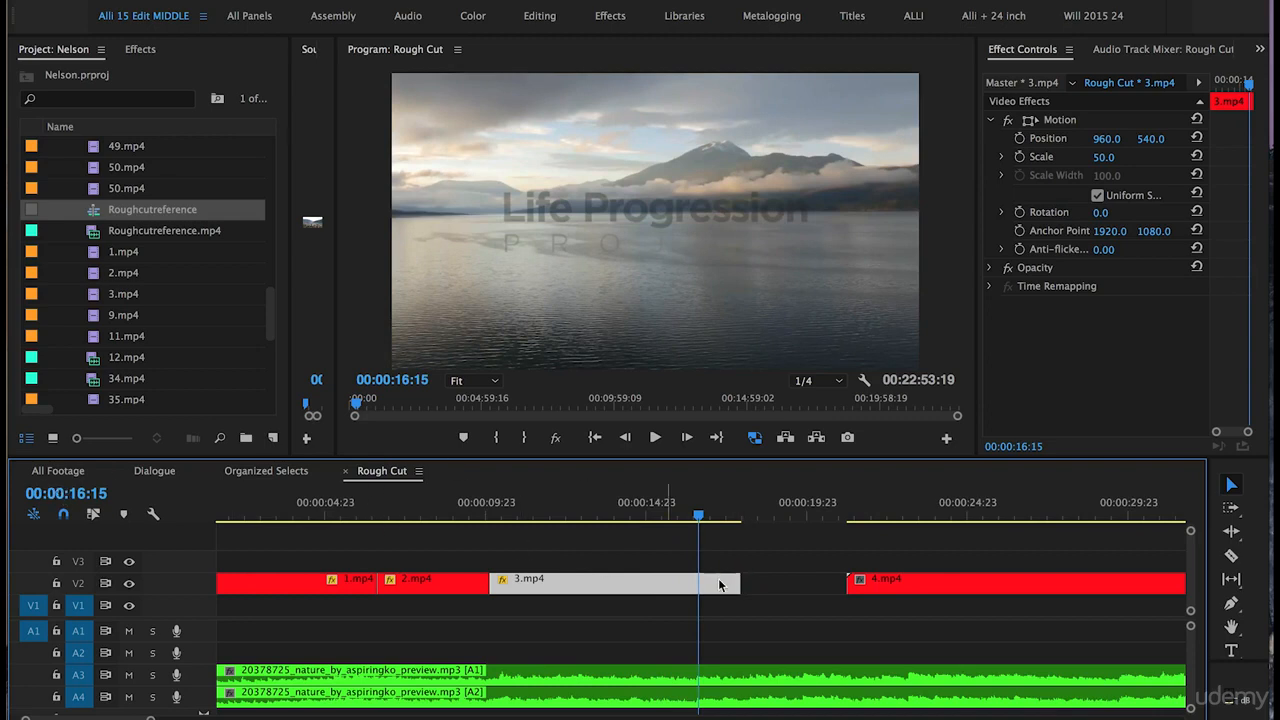
{"action": "left_click_drag", "start_coordinate": [739, 583], "coordinate": [693, 583]}
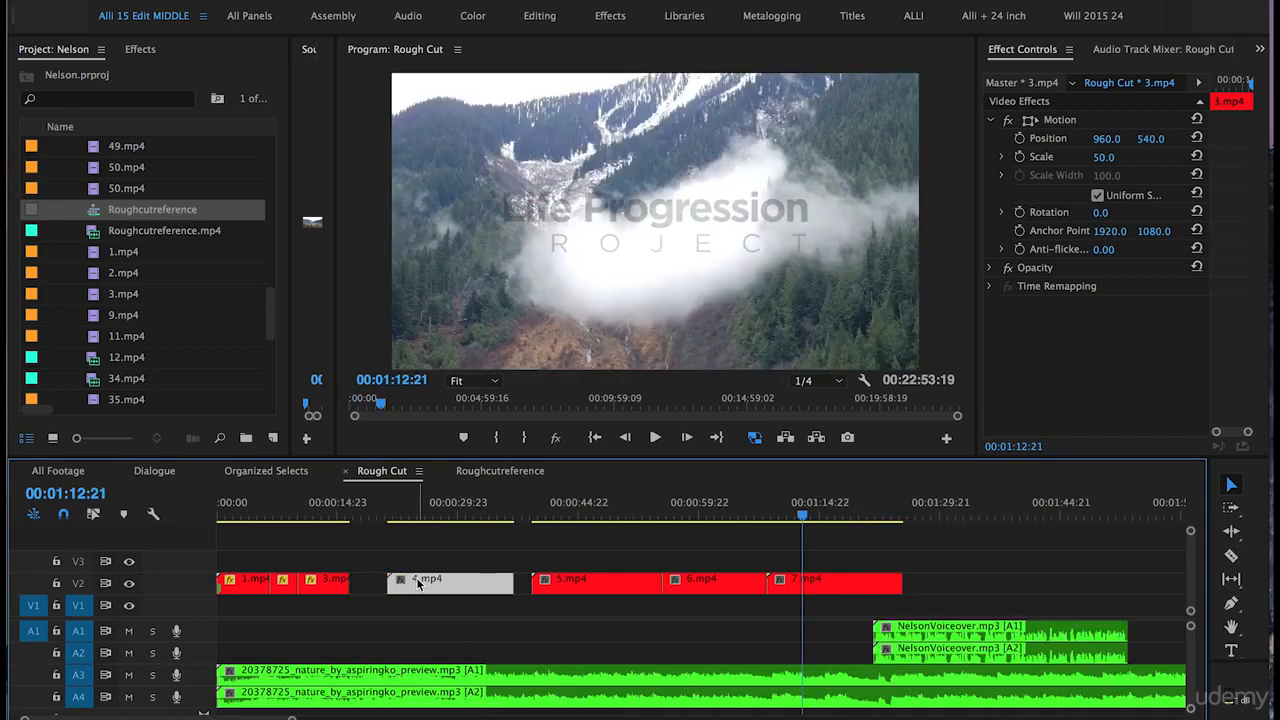
- Move 4.mp4 on track V2 so it starts directly after 3.mp4
{"action": "left_click_drag", "start_coordinate": [514, 583], "coordinate": [476, 583]}
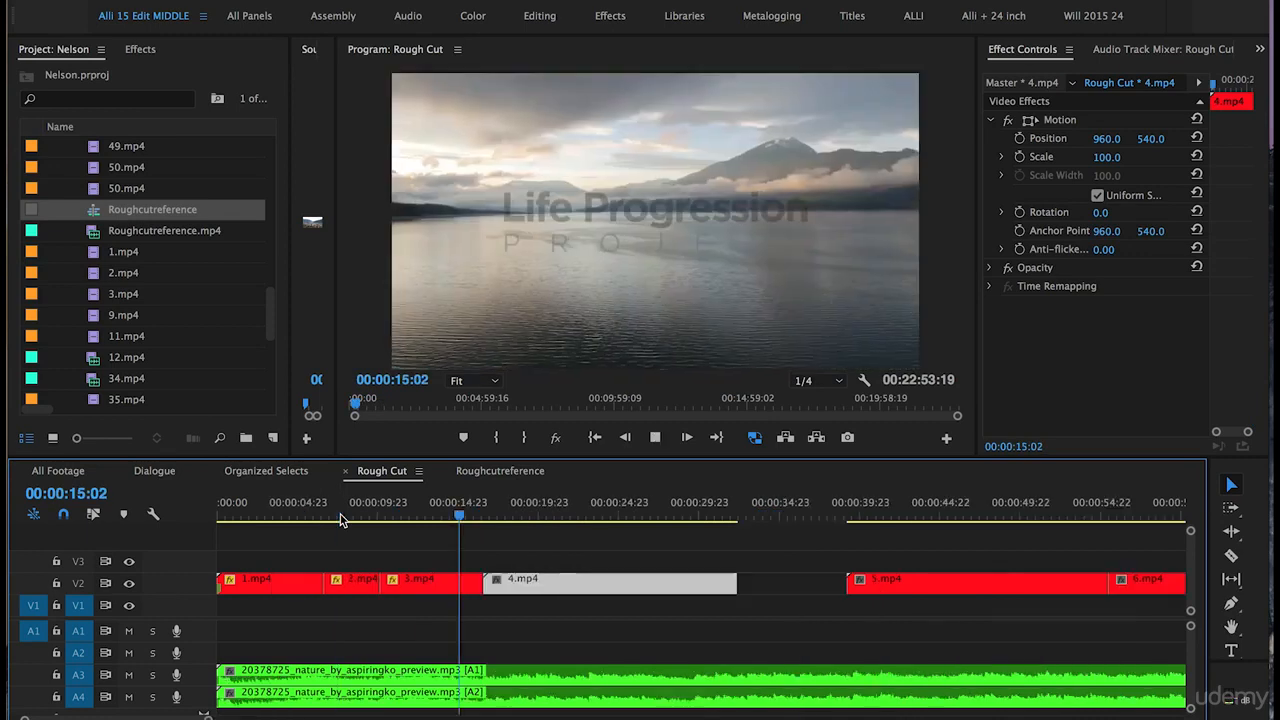
{"action": "key", "text": "="}
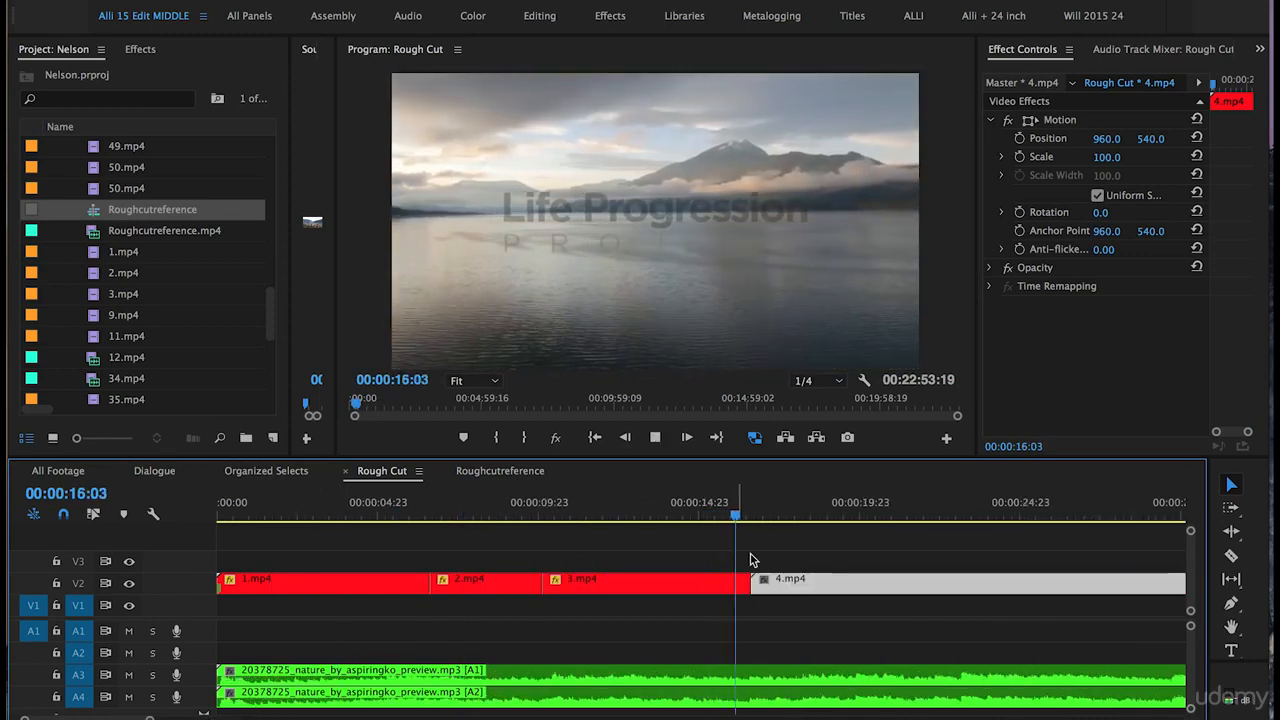
{"action": "scroll", "coordinate": [686, 578], "scroll_direction": "down", "scroll_amount": 3}
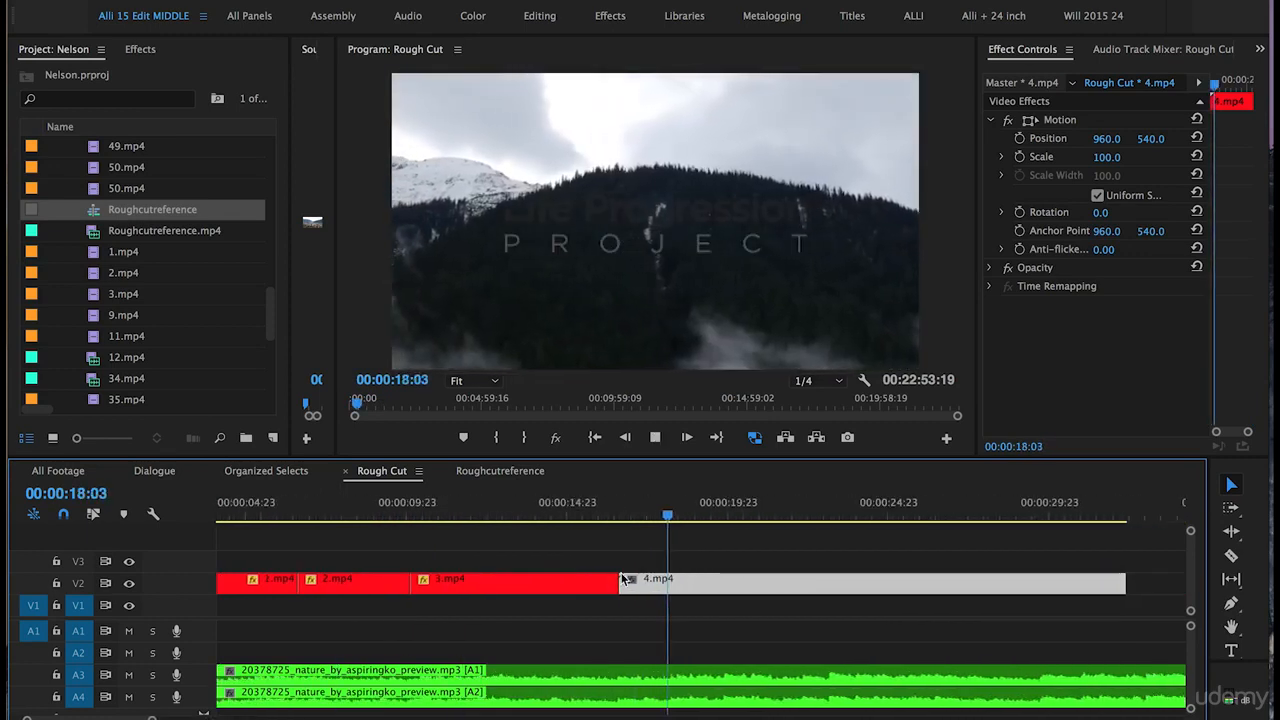
- Scrub through 4.mp4 and ripple-trim about 2 seconds off its start
{"action": "left_click", "coordinate": [618, 516]}
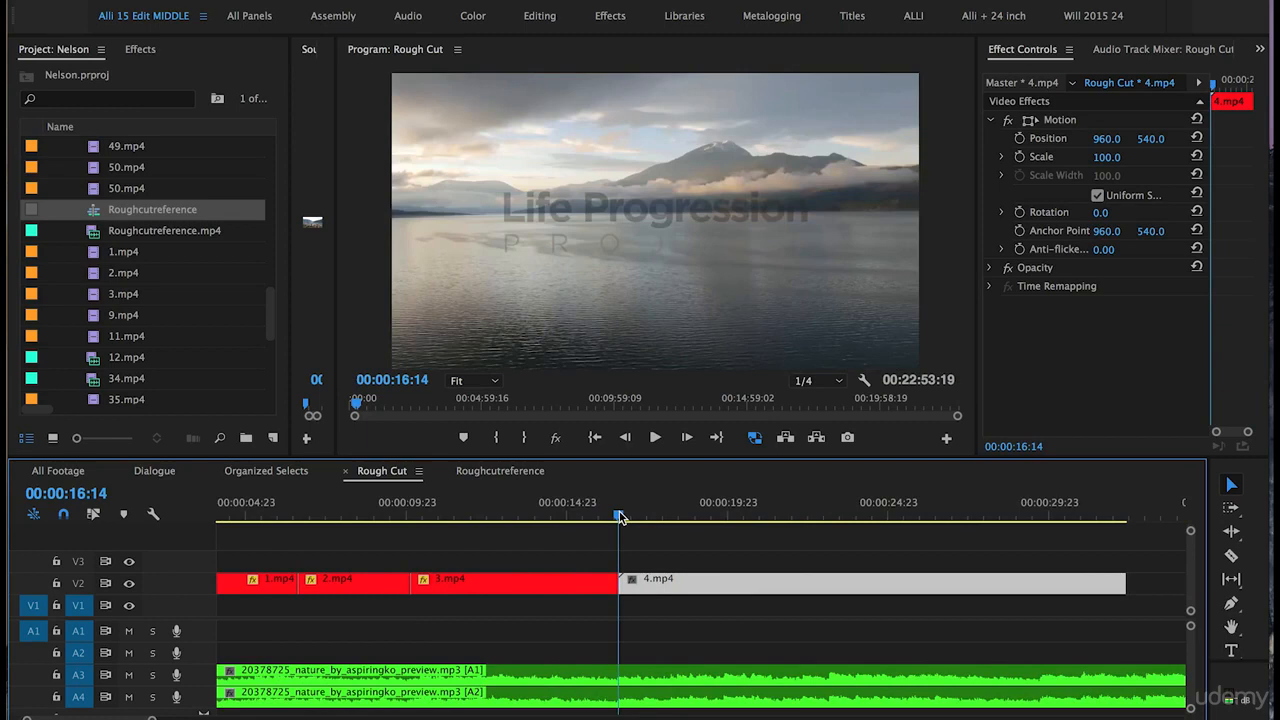
{"action": "left_click_drag", "start_coordinate": [620, 516], "coordinate": [845, 546]}
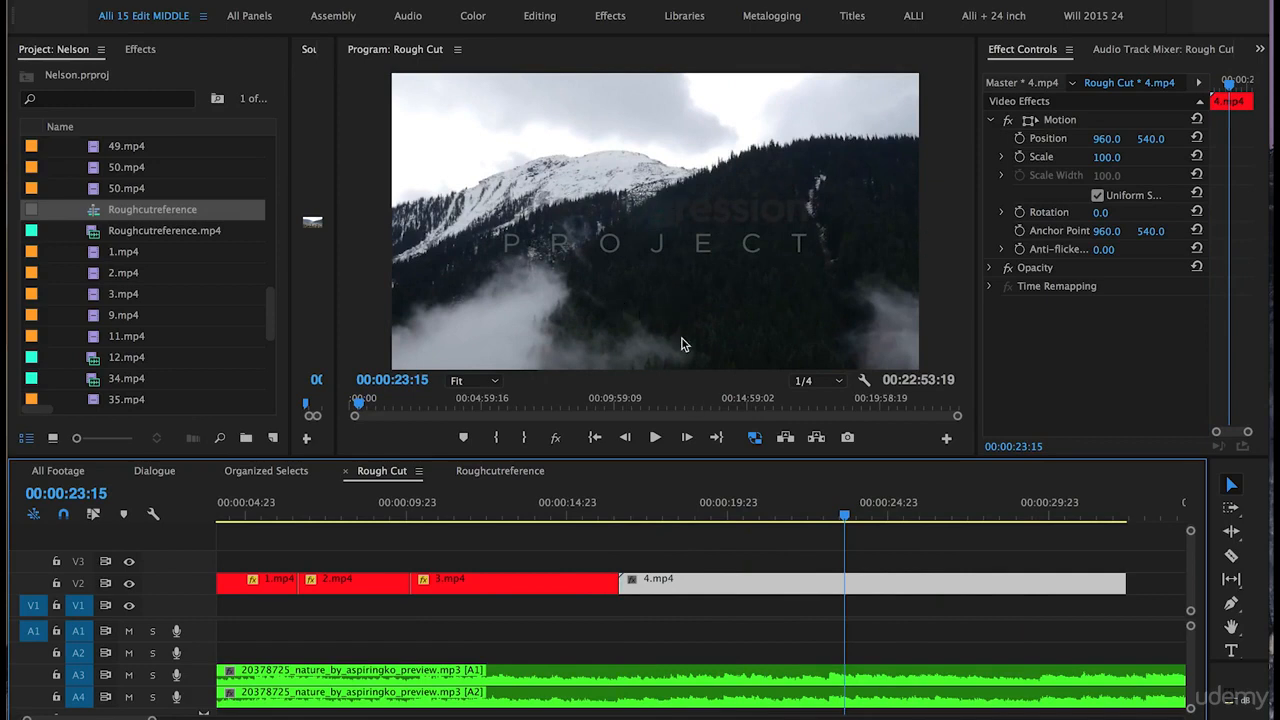
{"action": "left_click_drag", "start_coordinate": [621, 582], "coordinate": [693, 588]}
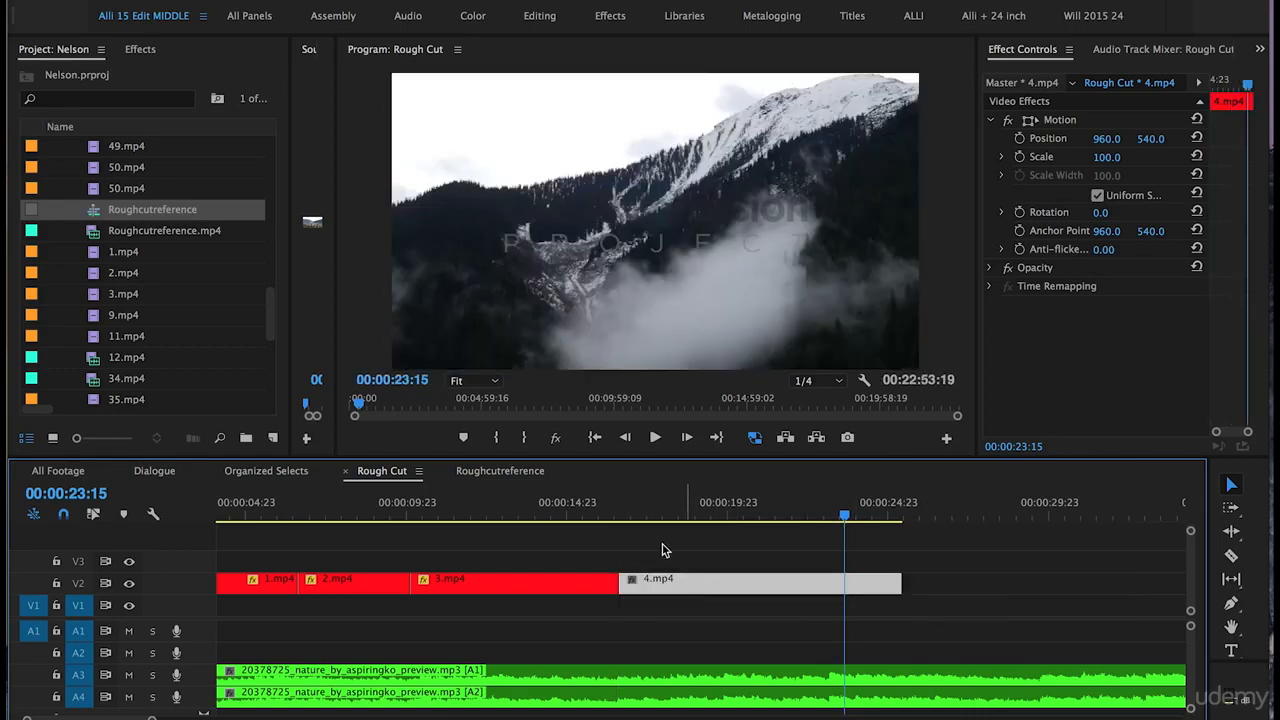
- Play 4.mp4 and trim its end back to about 00:00:23:04
{"action": "left_click", "coordinate": [590, 512]}
{"action": "key", "text": "space"}
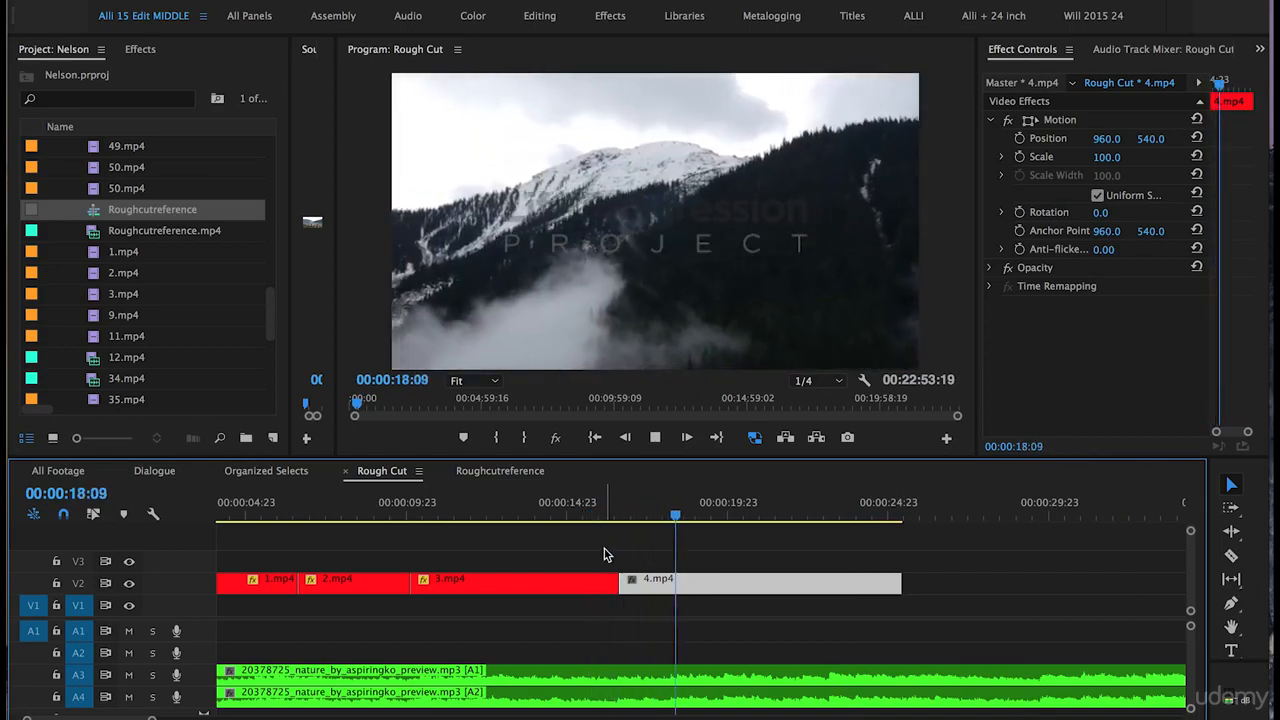
{"action": "scroll", "coordinate": [628, 566], "scroll_direction": "down", "scroll_amount": 1}
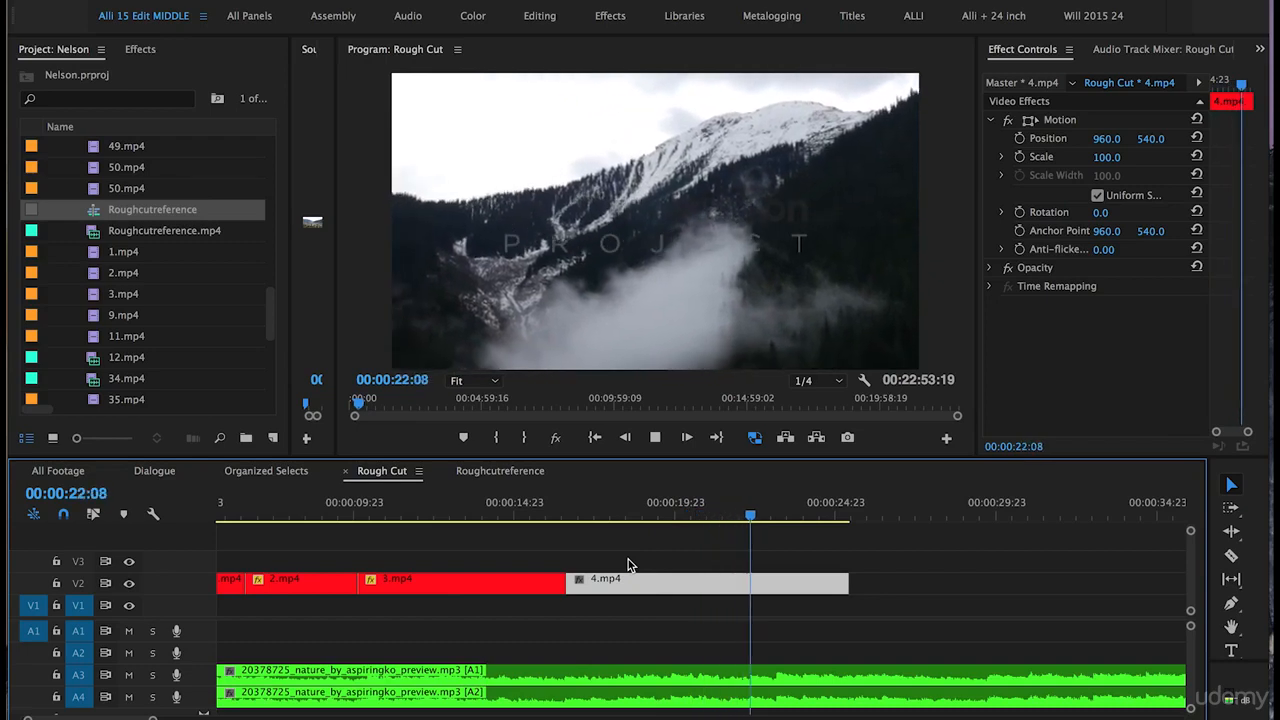
{"action": "key", "text": "space"}
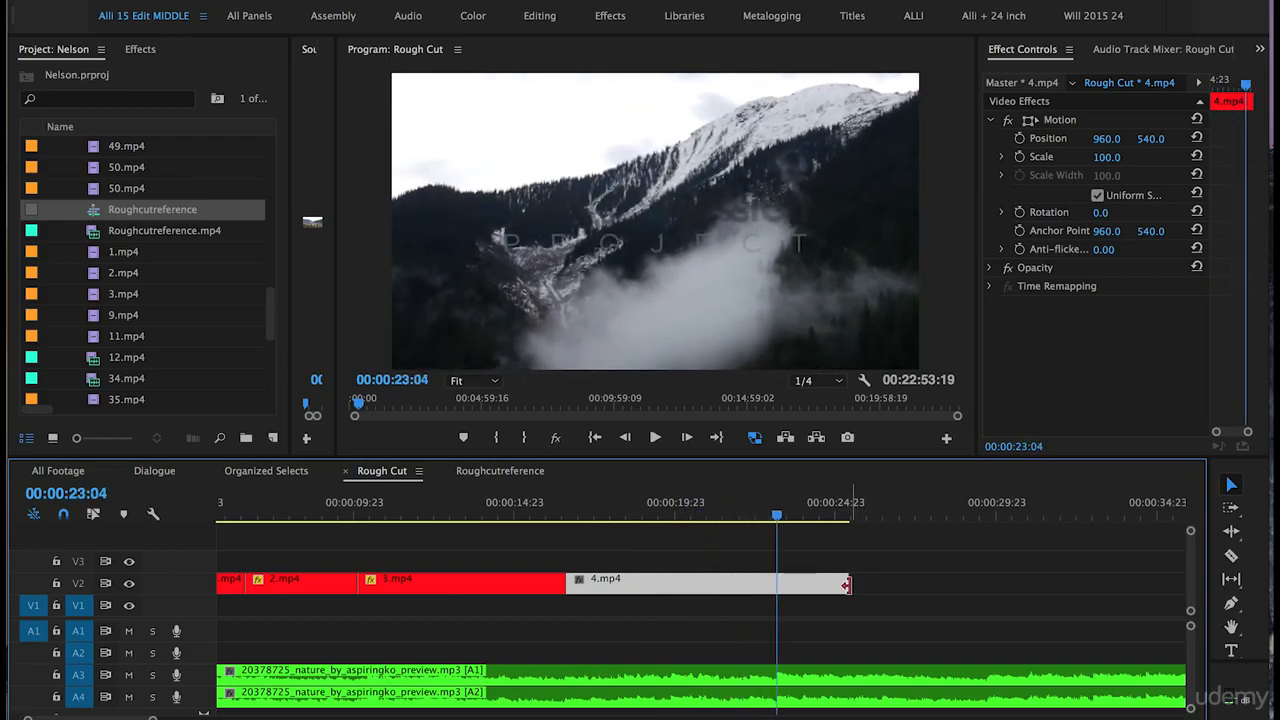
{"action": "left_click_drag", "start_coordinate": [846, 585], "coordinate": [776, 584]}
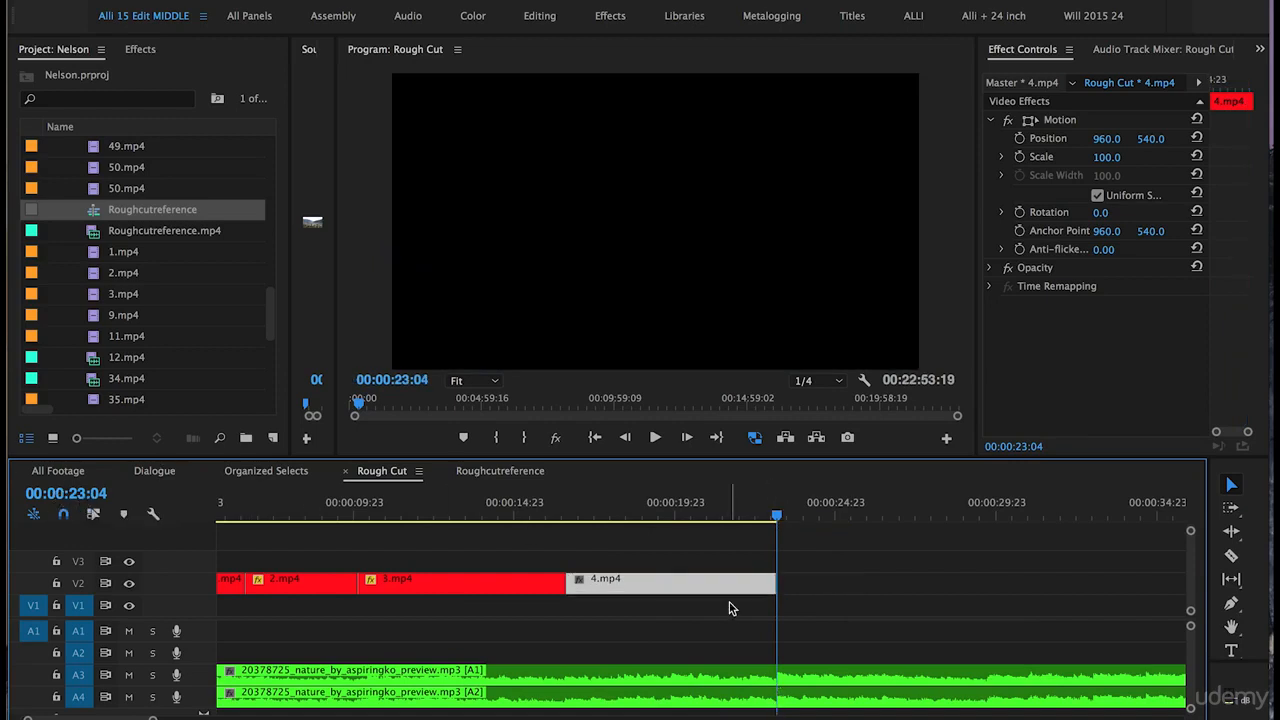
- Move 5.mp4 to sit directly after 4.mp4, scrub into it, and save the project
{"action": "key", "text": "minus"}
{"action": "key", "text": "minus"}
{"action": "left_click", "coordinate": [733, 510]}
{"action": "left_click_drag", "start_coordinate": [578, 590], "coordinate": [448, 590]}
{"action": "left_click", "coordinate": [400, 515]}
{"action": "key", "text": "equal"}
{"action": "left_click_drag", "start_coordinate": [672, 515], "coordinate": [706, 515]}
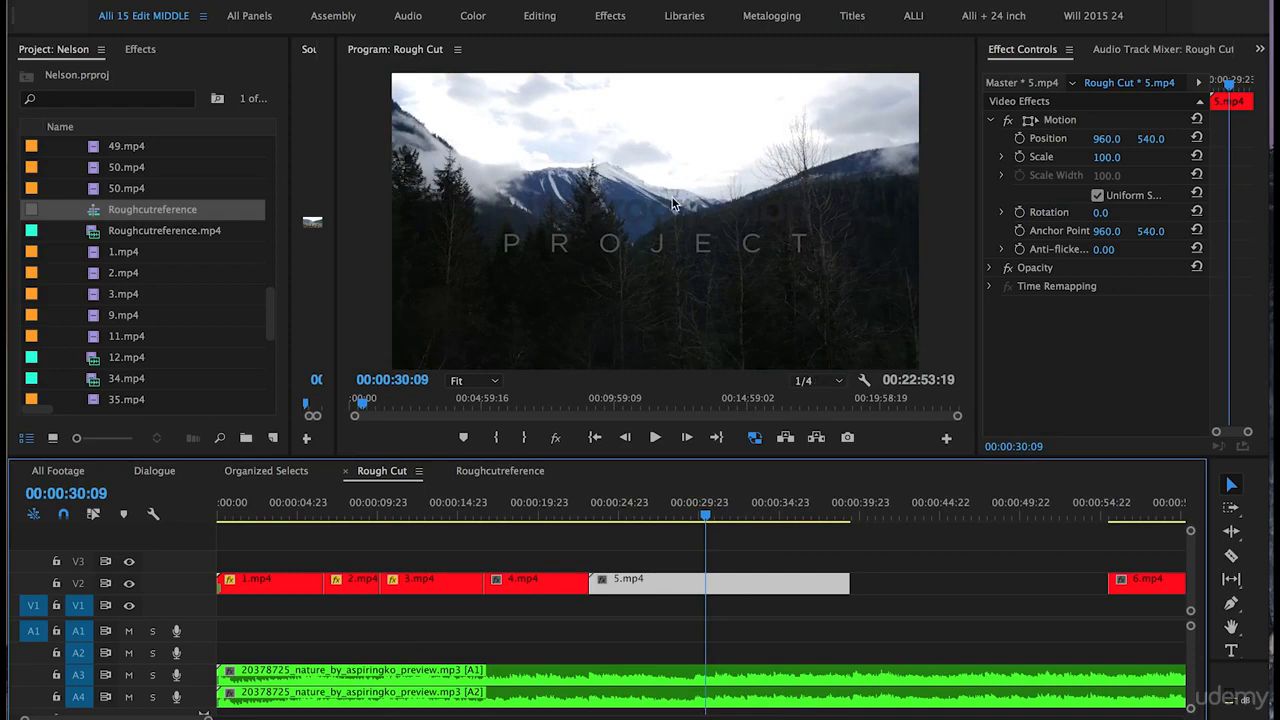
{"action": "key", "text": "ctrl+s"}
- Trim the head of 5.mp4 to about 00:00:30:09 and slide the clip back against 4.mp4
{"action": "left_click_drag", "start_coordinate": [590, 579], "coordinate": [708, 578]}
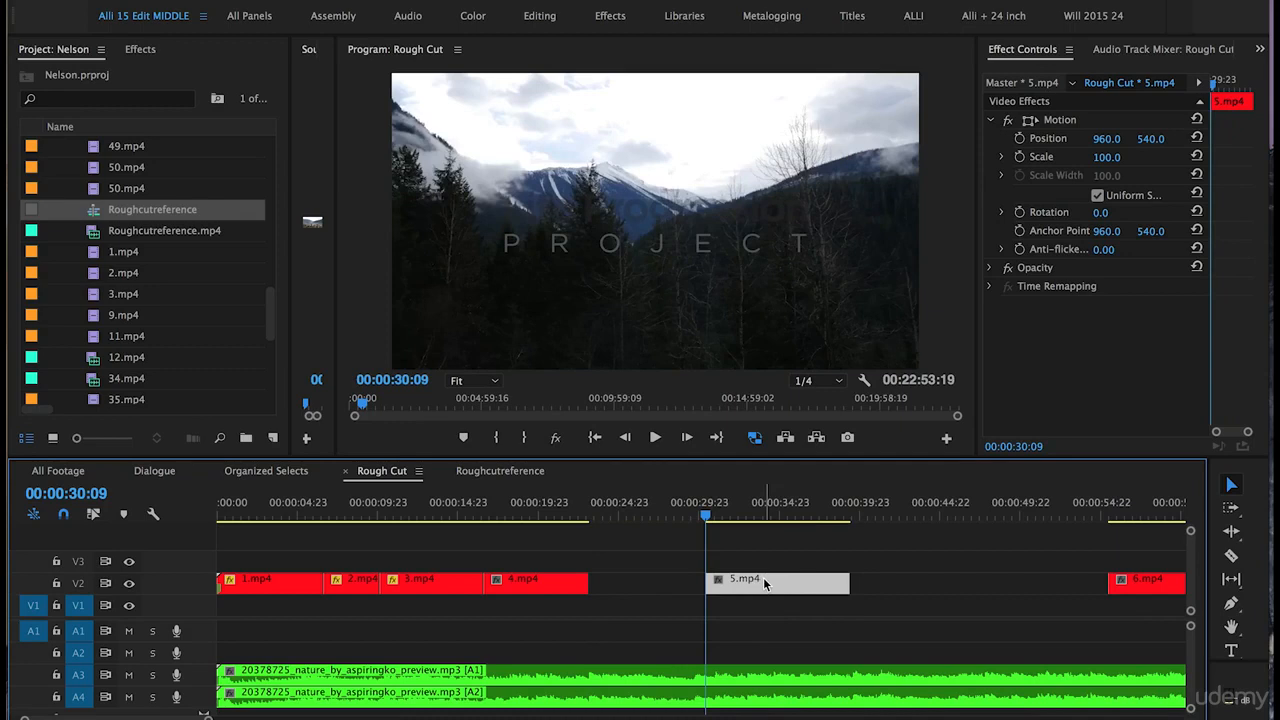
{"action": "left_click_drag", "start_coordinate": [763, 578], "coordinate": [645, 578]}
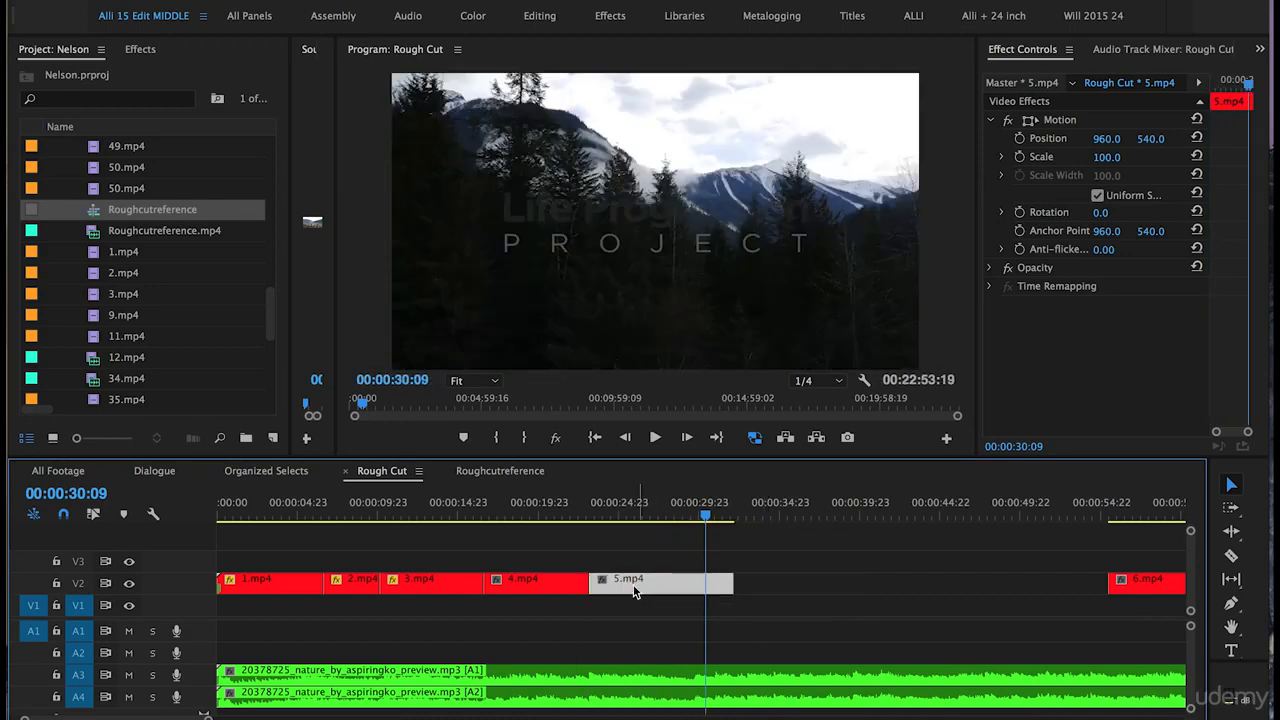
- Play 5.mp4 and trim its end back to about 00:00:29:19
{"action": "left_click", "coordinate": [570, 513]}
{"action": "key", "text": "space"}
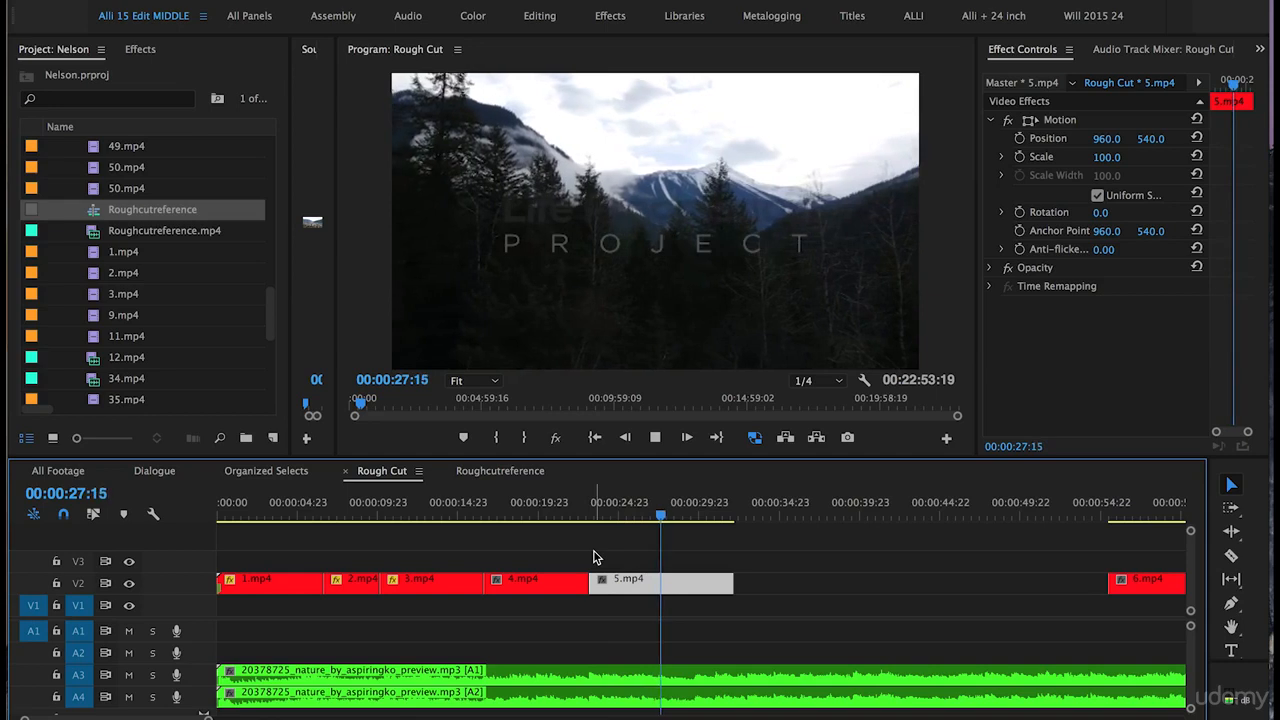
{"action": "key", "text": "space"}
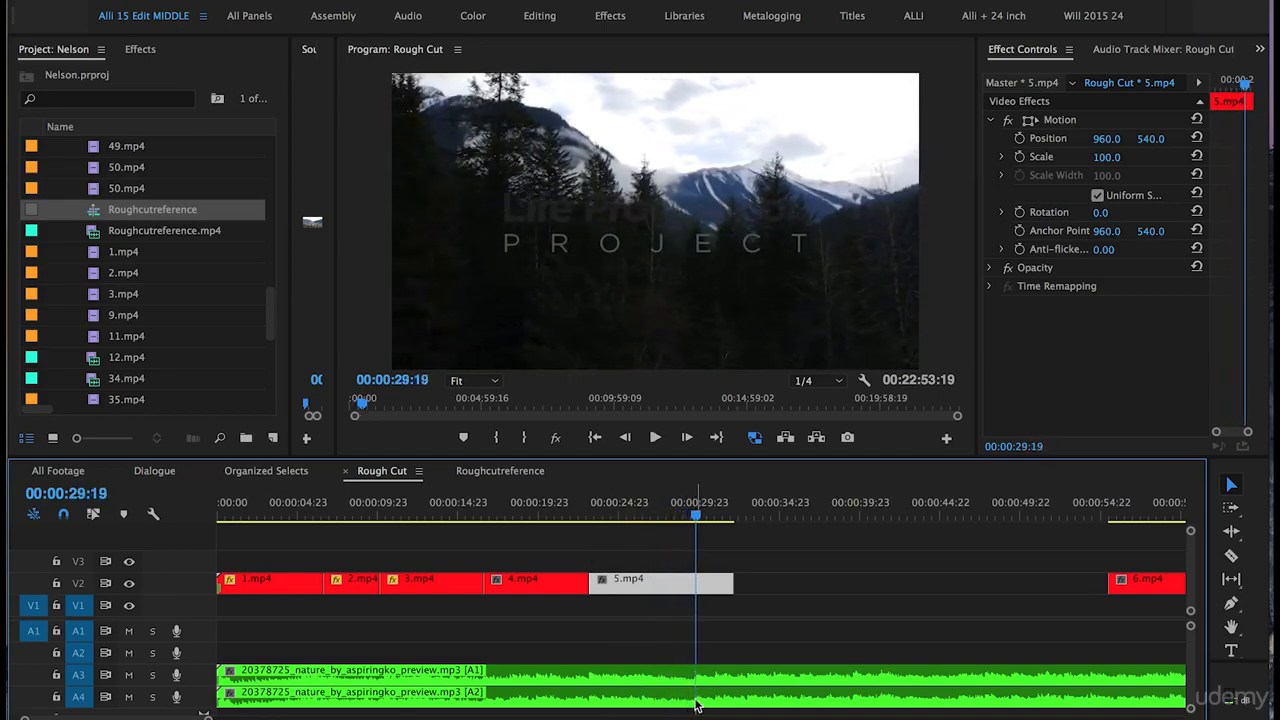
{"action": "left_click_drag", "start_coordinate": [733, 585], "coordinate": [695, 585]}
{"action": "key", "text": "minus"}
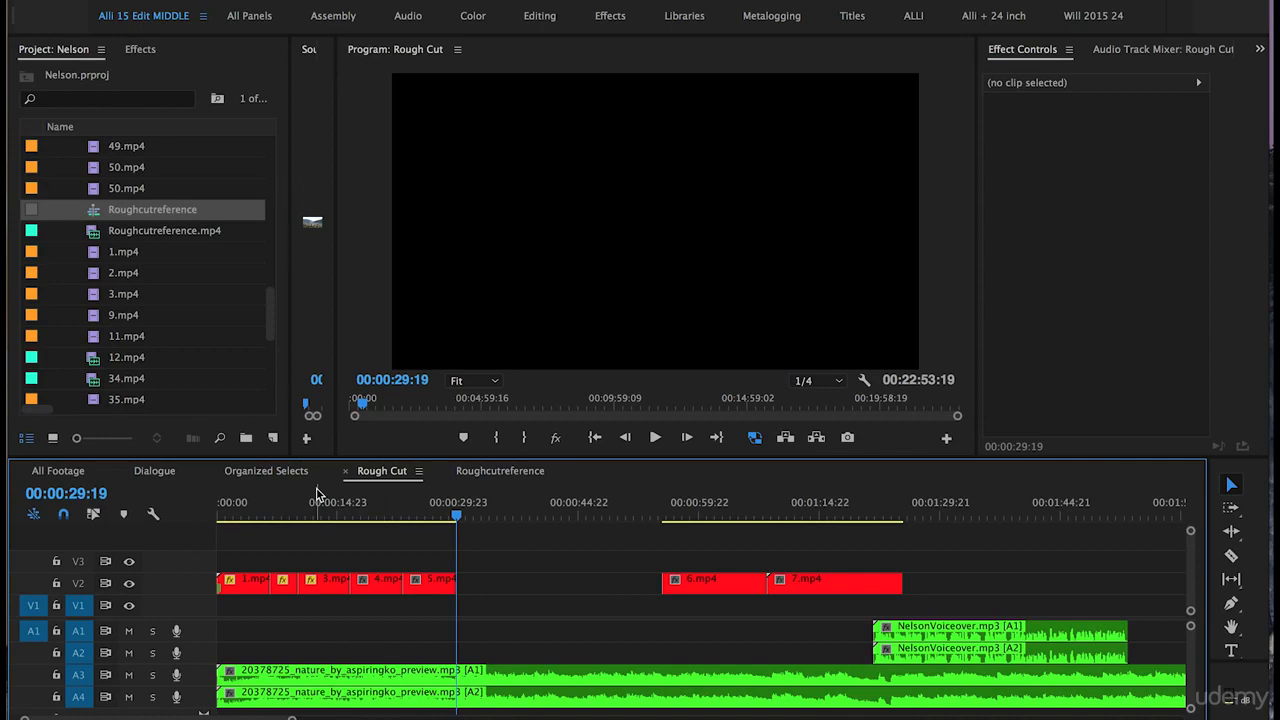
- Move 6.mp4 and 7.mp4 together so they follow directly after 5.mp4, and play through them
{"action": "left_click_drag", "start_coordinate": [805, 549], "coordinate": [518, 594]}
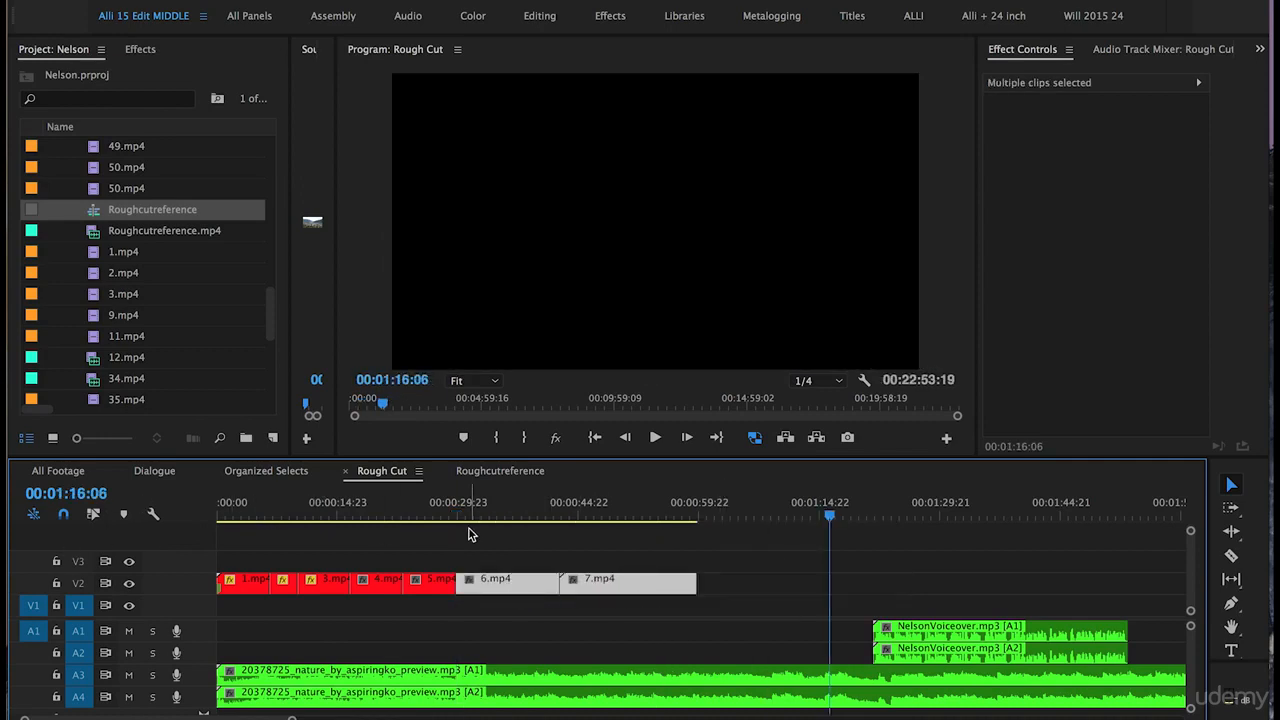
{"action": "left_click", "coordinate": [445, 514]}
{"action": "key", "text": "space"}
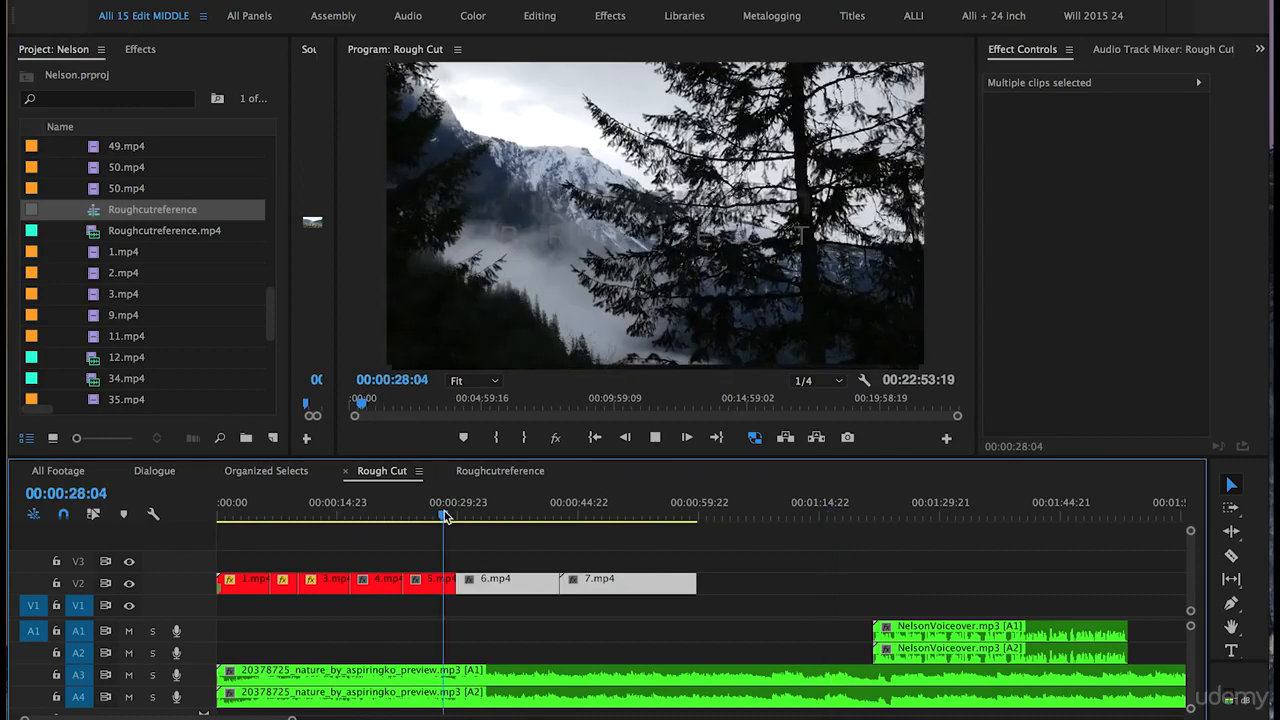
{"action": "key", "text": "="}
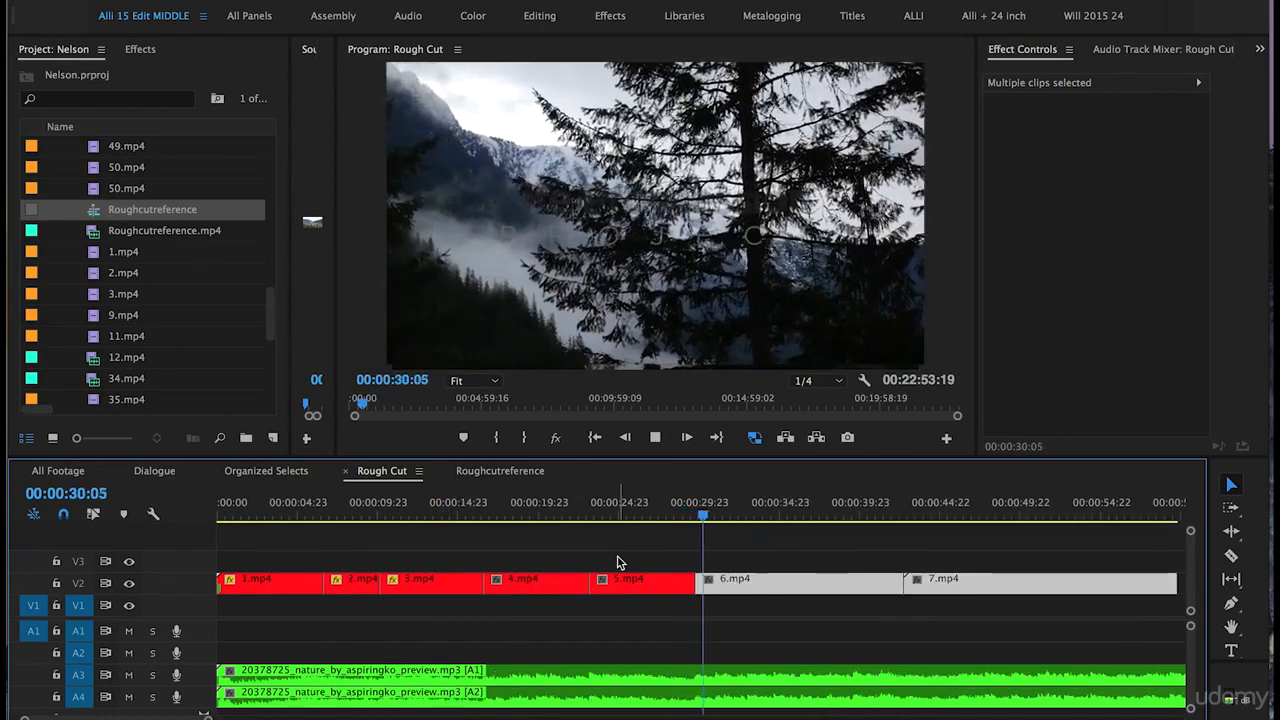
{"action": "left_click", "coordinate": [670, 554]}
{"action": "key", "text": "="}
{"action": "key", "text": "-"}
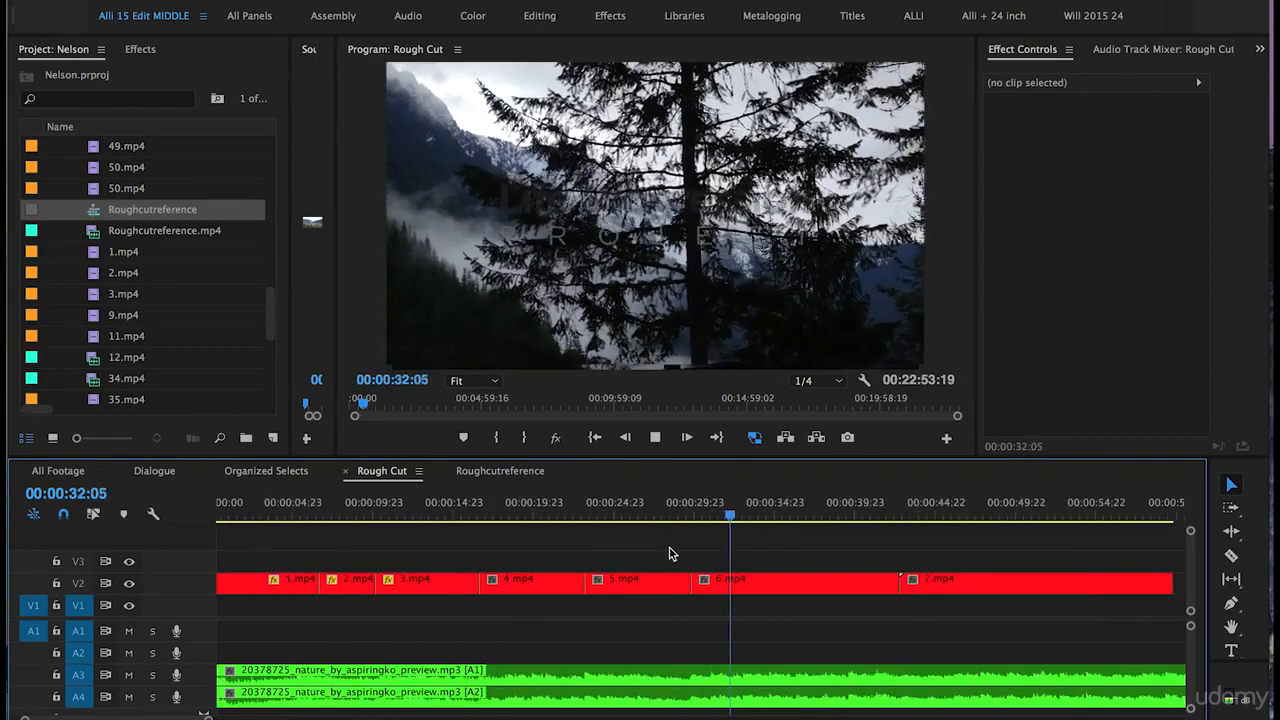
{"action": "key", "text": "="}
{"action": "key", "text": "space"}
- Trim about 6 seconds off the head of 6.mp4 and slide it back against 5.mp4
{"action": "left_click_drag", "start_coordinate": [628, 585], "coordinate": [727, 586]}
{"action": "key", "text": "-"}
{"action": "left_click", "coordinate": [779, 514]}
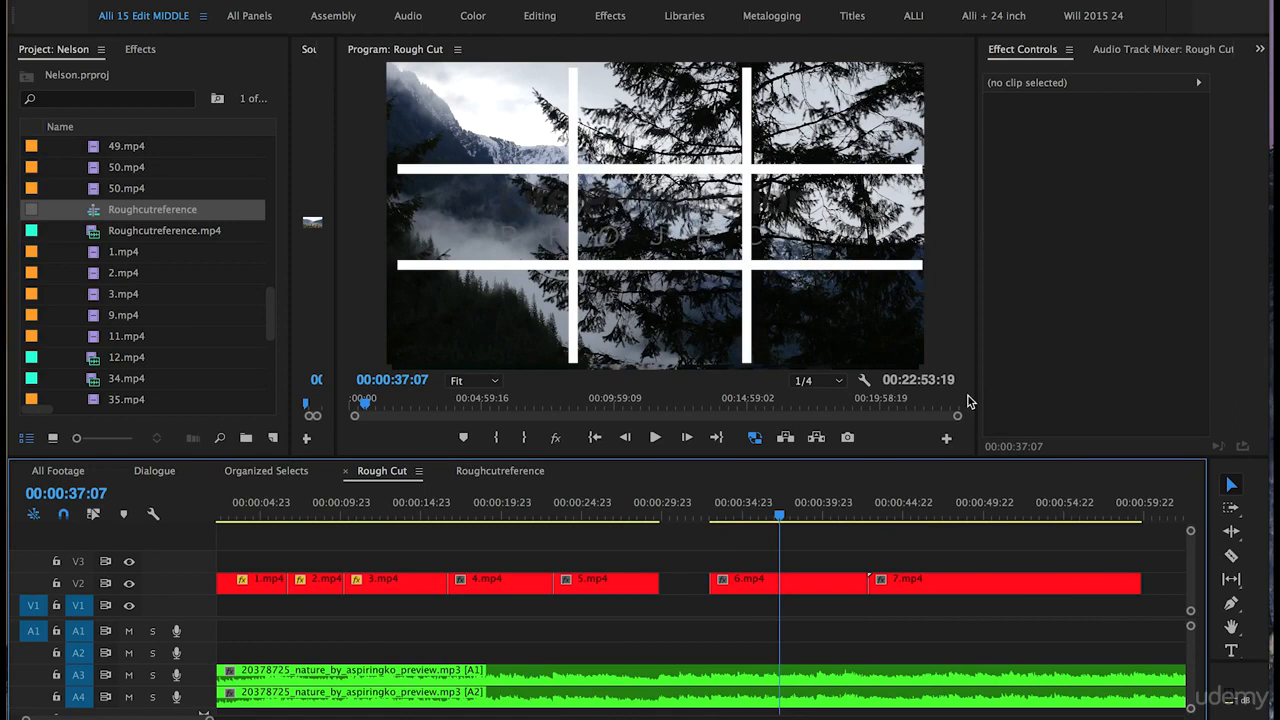
{"action": "left_click_drag", "start_coordinate": [767, 597], "coordinate": [717, 597]}
- Play 6.mp4 and move 7.mp4 to start at about 00:00:36:08, overwriting the end of 6.mp4
{"action": "left_click", "coordinate": [652, 502]}
{"action": "key", "text": "space"}
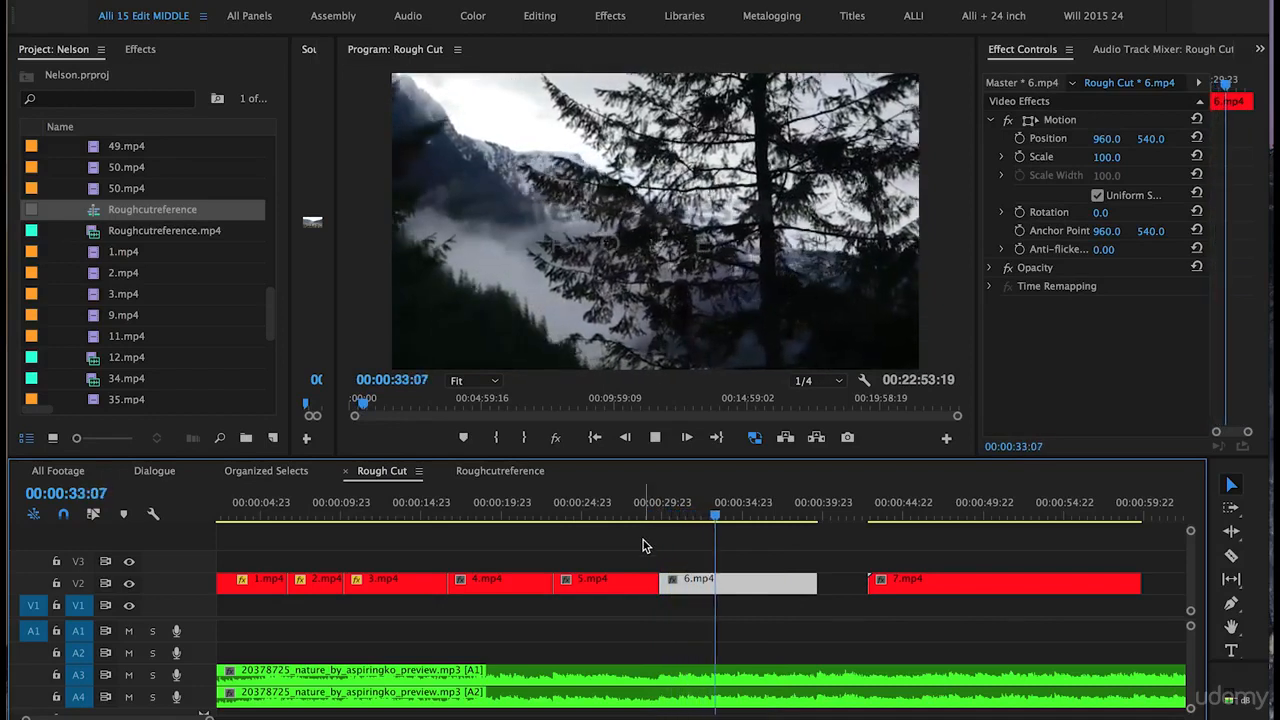
{"action": "key", "text": "="}
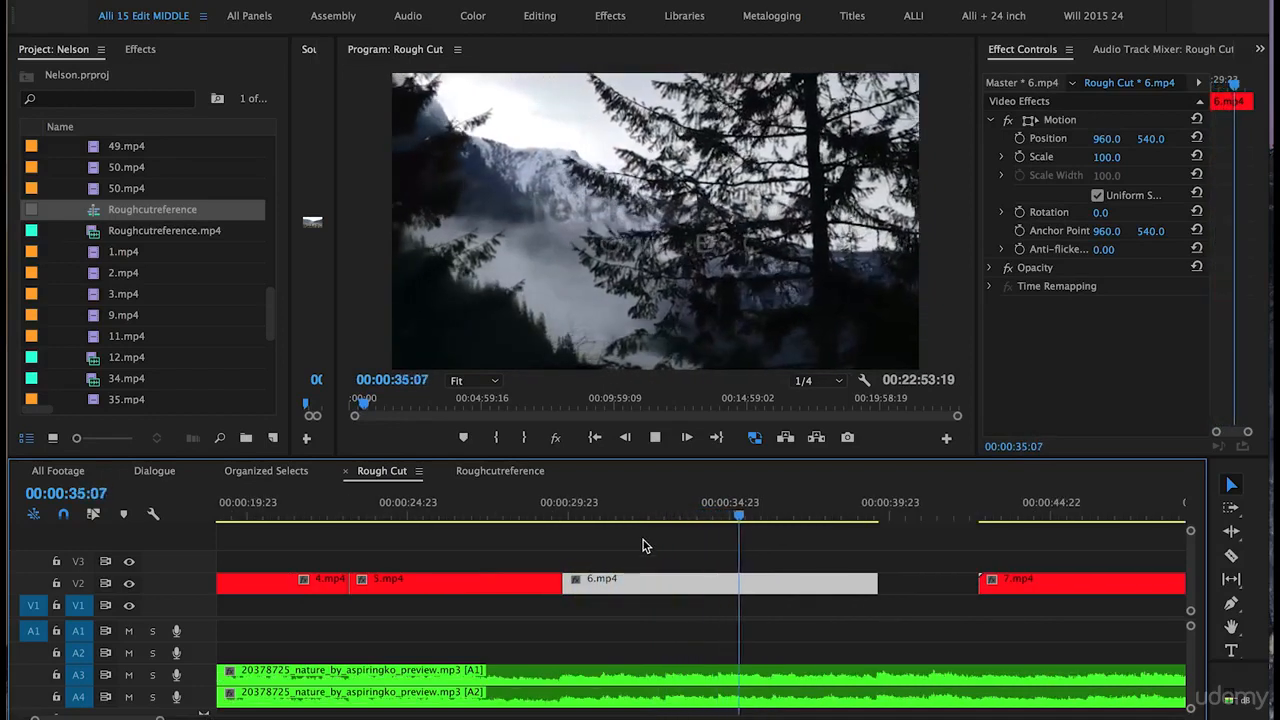
{"action": "key", "text": "space"}
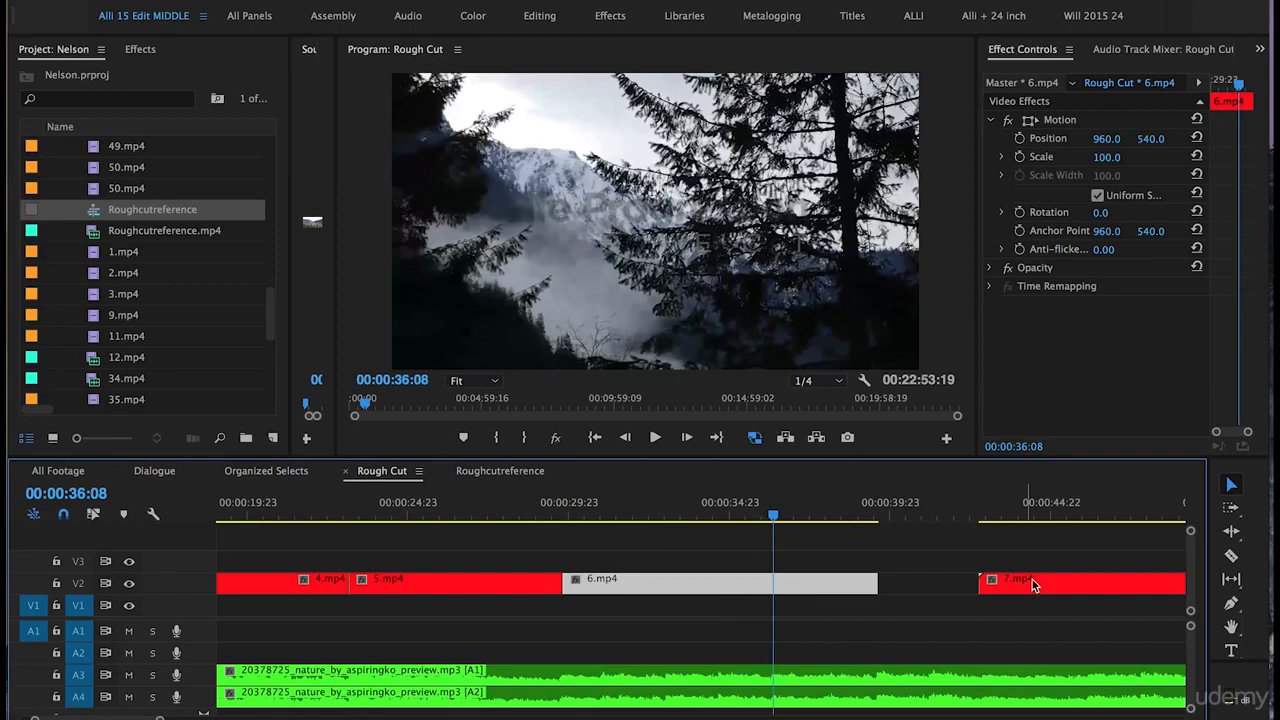
{"action": "left_click_drag", "start_coordinate": [1031, 588], "coordinate": [826, 597]}
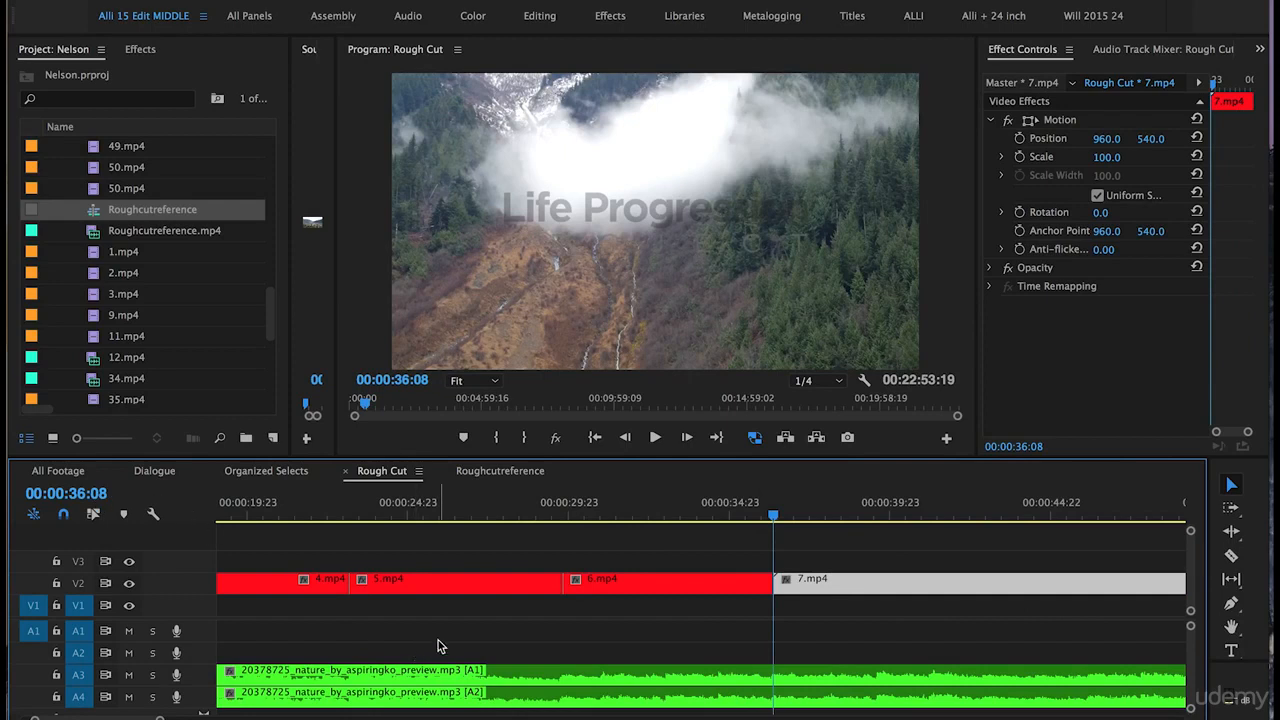
- Play 7.mp4 and ripple-trim about 4 seconds off its start
{"action": "left_click", "coordinate": [713, 504]}
{"action": "key", "text": "space"}
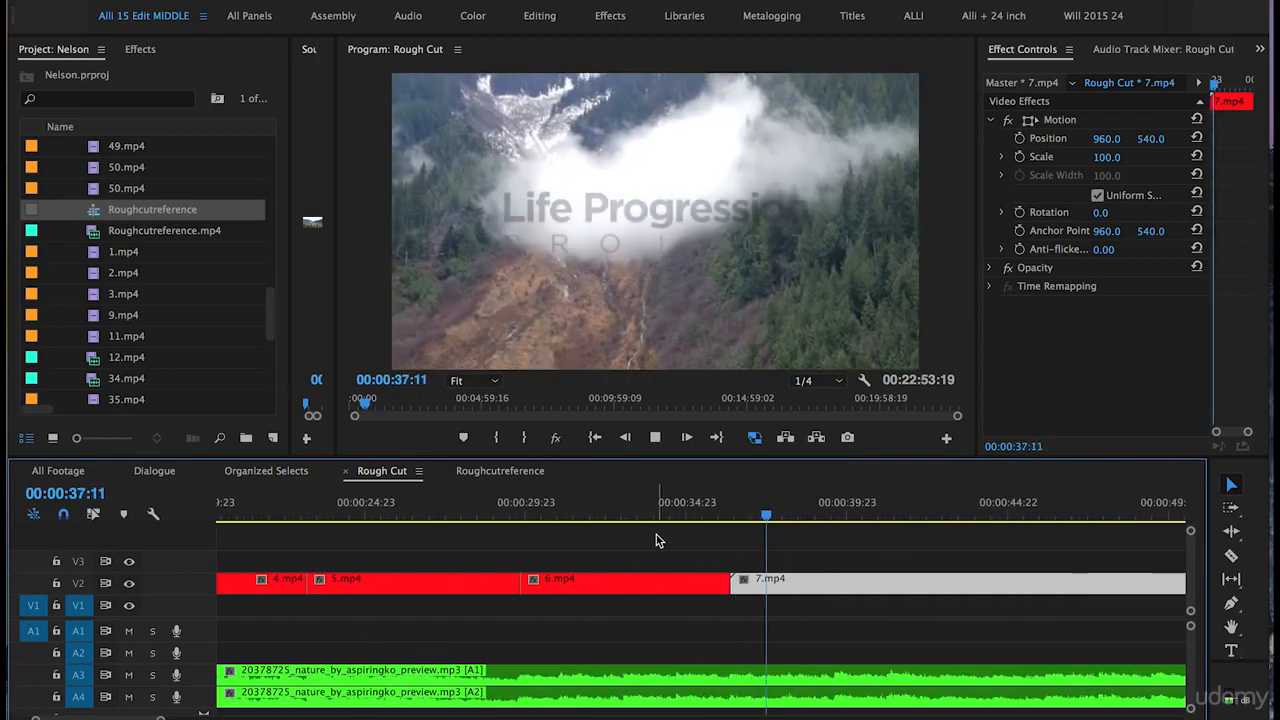
{"action": "key", "text": "minus"}
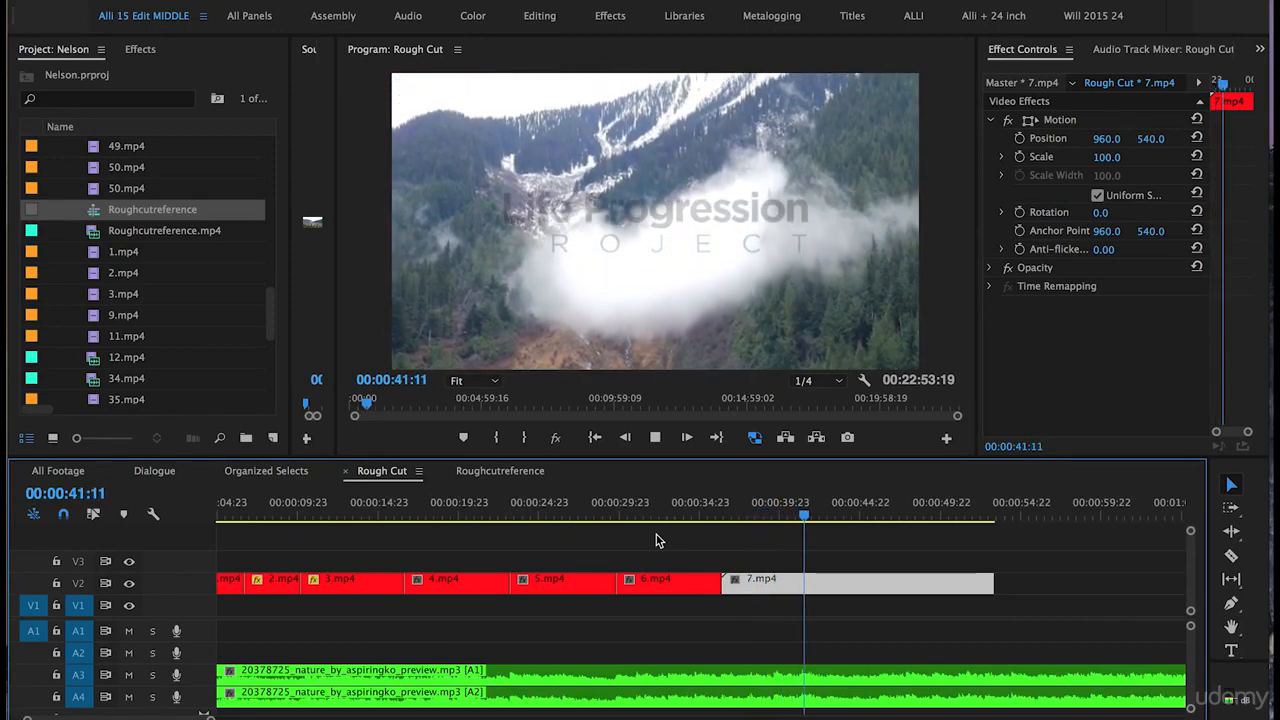
{"action": "key", "text": "space"}
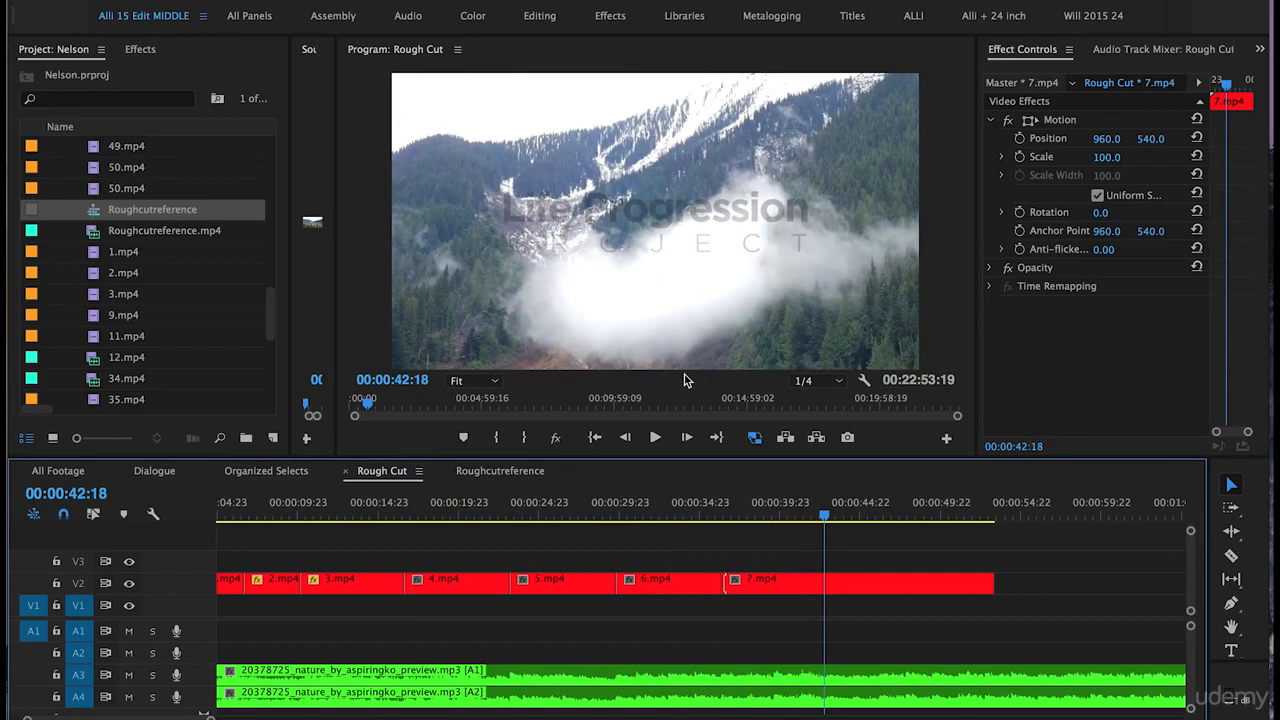
{"action": "left_click_drag", "start_coordinate": [727, 585], "coordinate": [796, 586]}
- Scrub into 7.mp4 and trim its end back to about 00:00:40:10
{"action": "left_click_drag", "start_coordinate": [696, 513], "coordinate": [763, 517]}
{"action": "key", "text": "="}
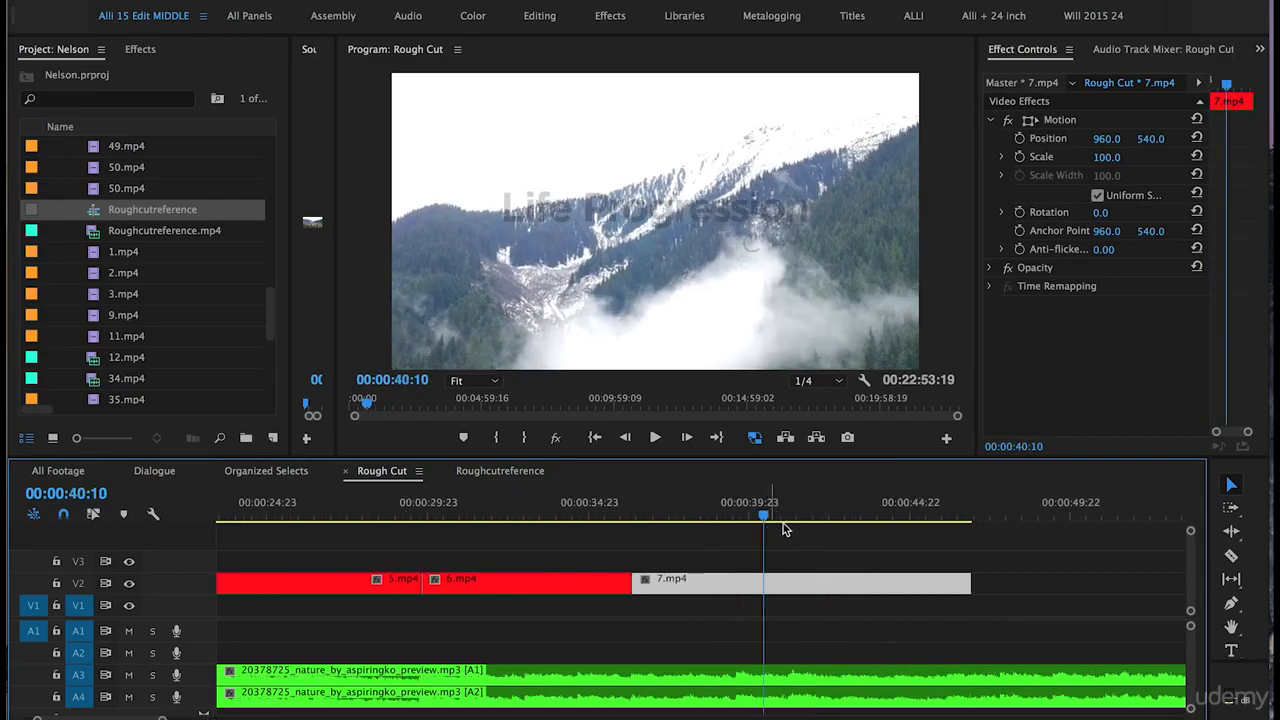
{"action": "left_click_drag", "start_coordinate": [970, 583], "coordinate": [763, 581]}
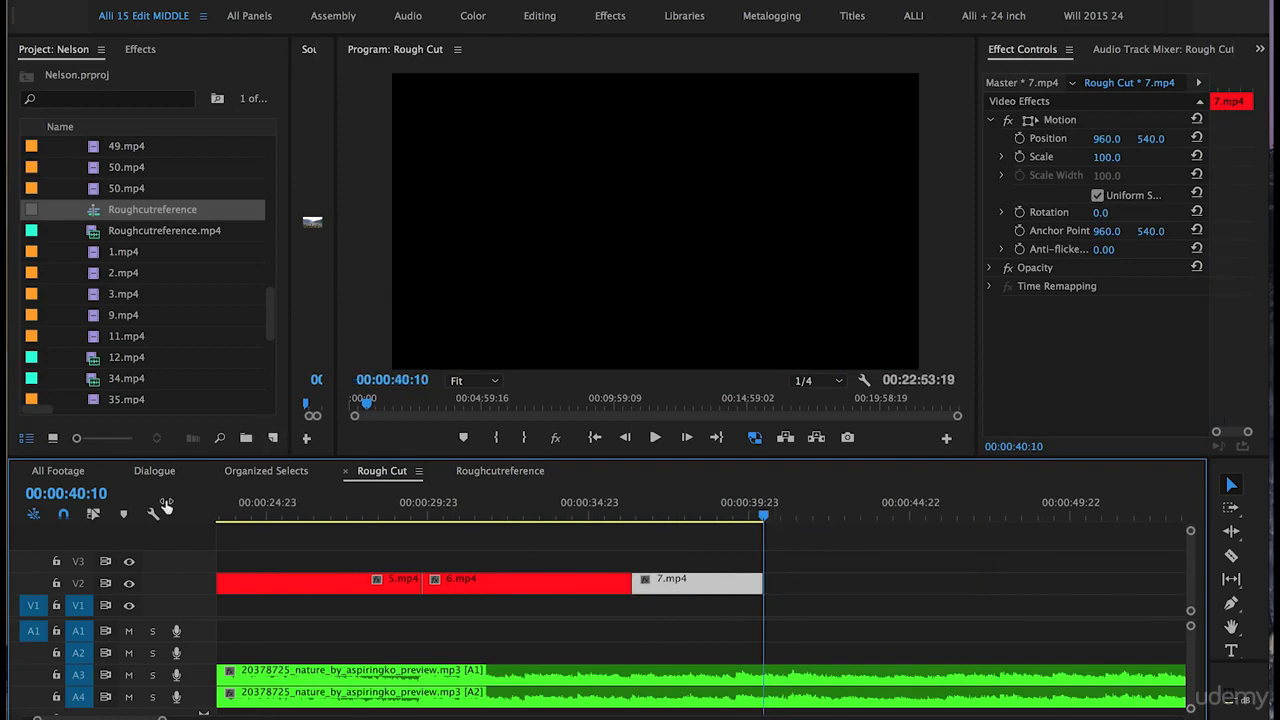
- Move the NelsonVoiceover clip much earlier, to start about 20 seconds into the sequence
{"action": "key", "text": "minus"}
{"action": "key", "text": "minus"}
{"action": "key", "text": "minus"}
{"action": "key", "text": "minus"}
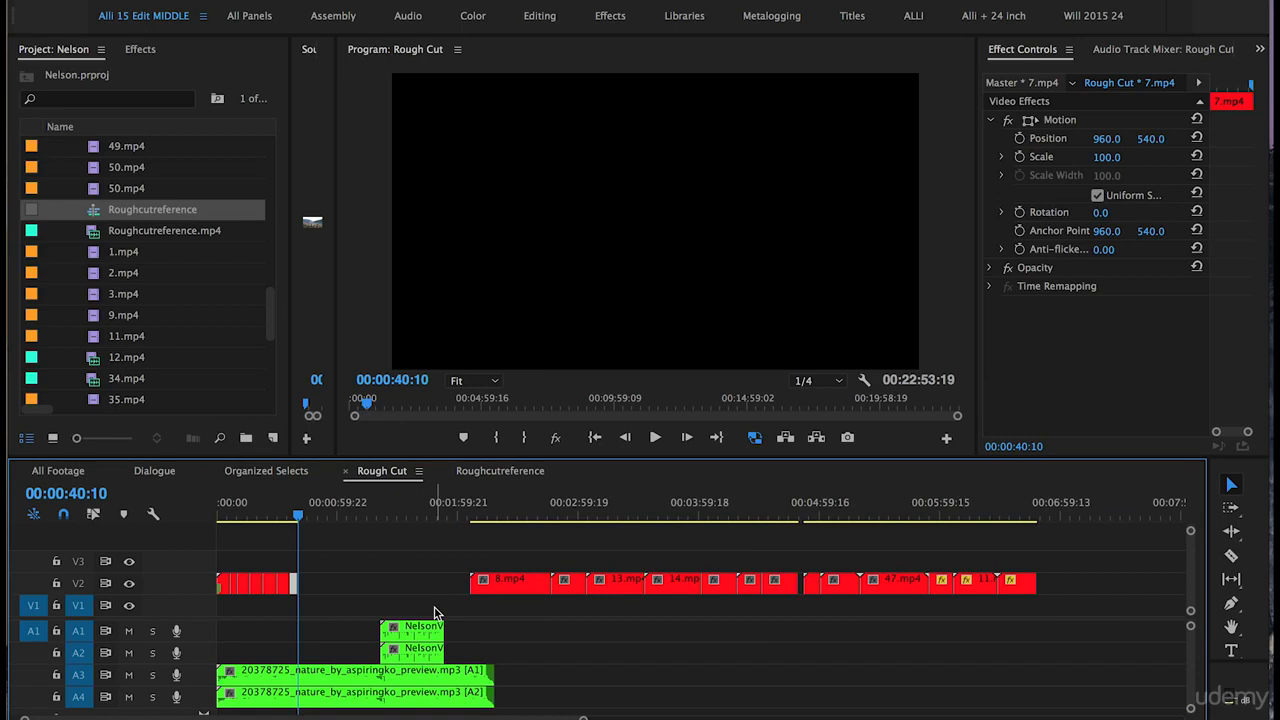
{"action": "left_click", "coordinate": [391, 655]}
{"action": "left_click_drag", "start_coordinate": [418, 634], "coordinate": [305, 641]}
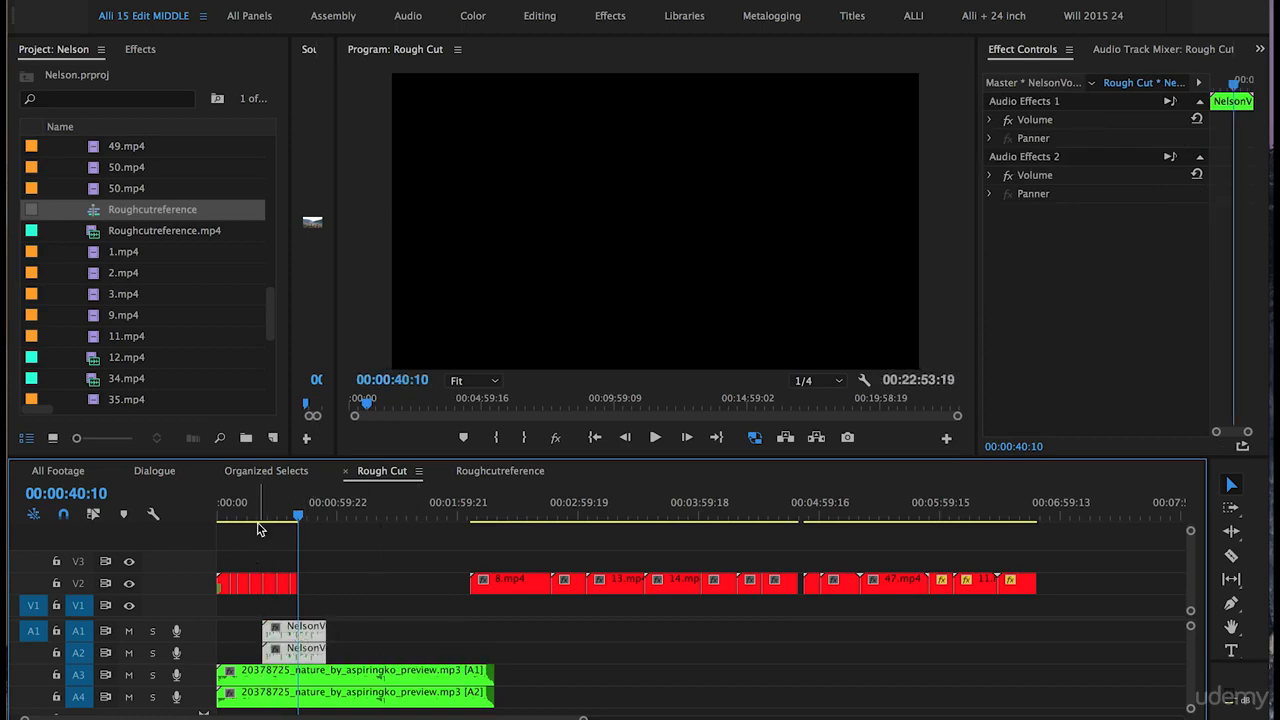
{"action": "left_click", "coordinate": [254, 515]}
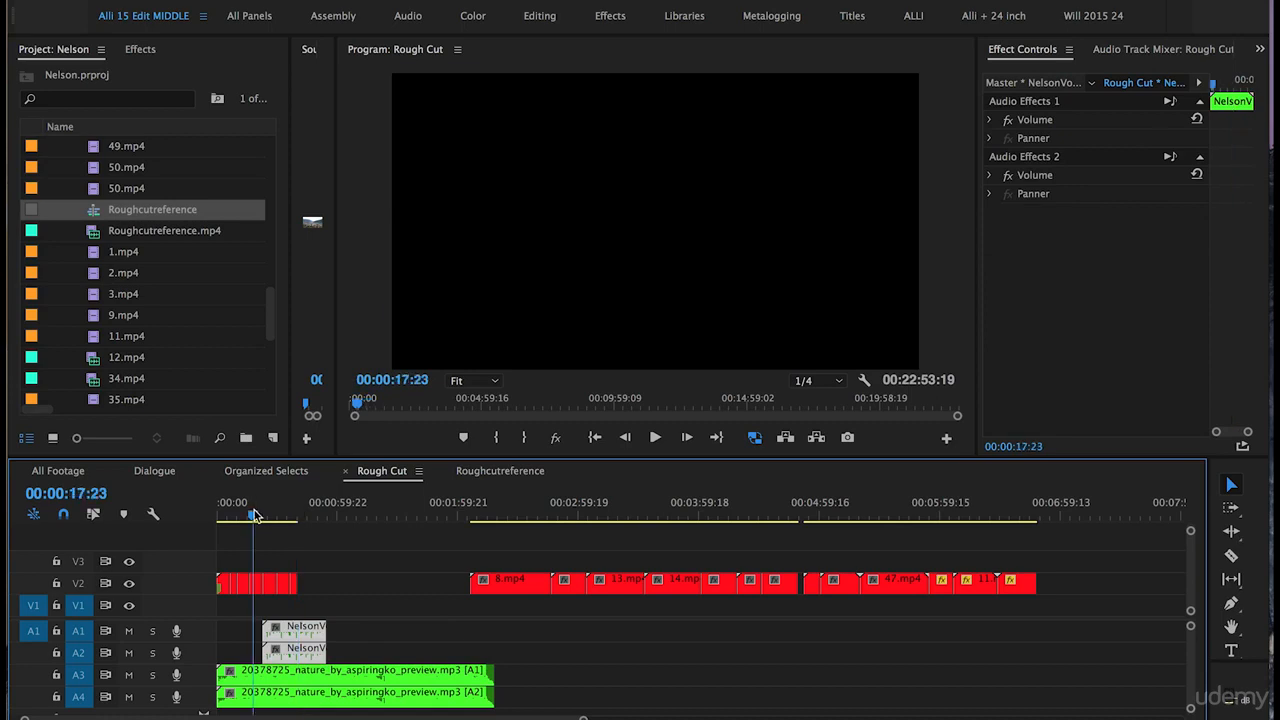
- Zoom into the timeline and play the sequence from around the start of the voiceover
{"action": "key", "text": "equal"}
{"action": "key", "text": "equal"}
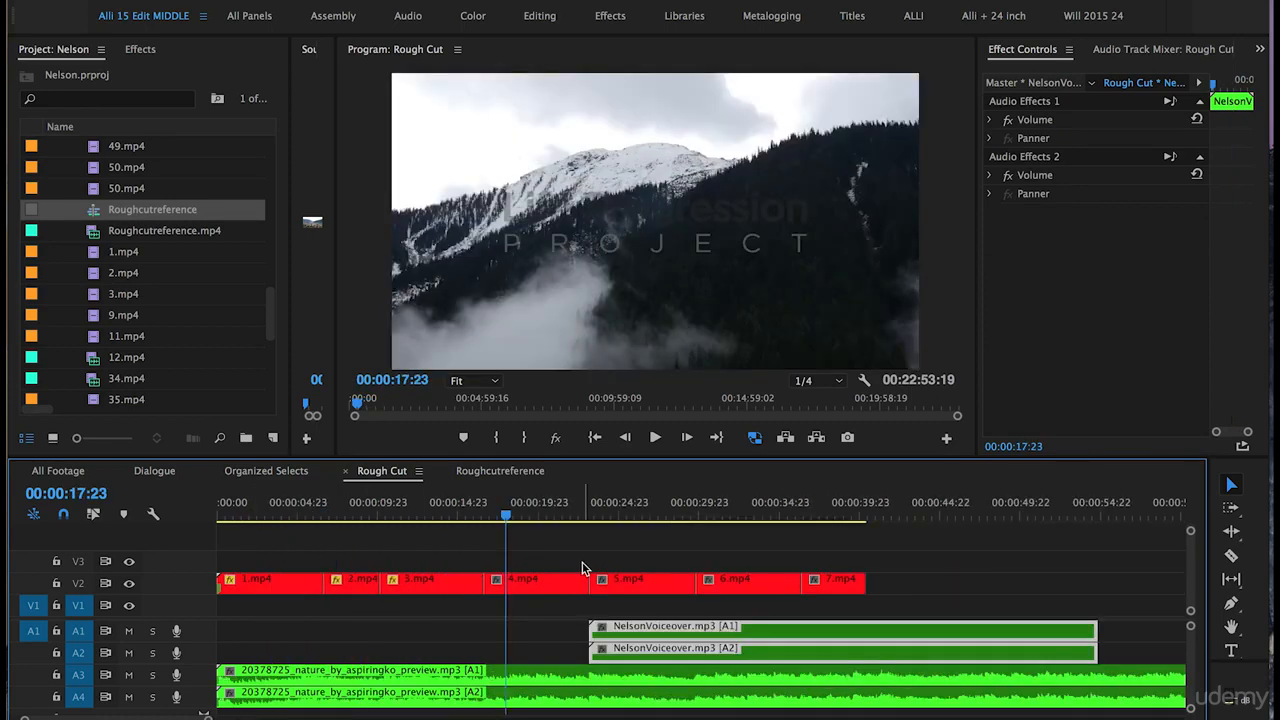
{"action": "left_click", "coordinate": [593, 517]}
{"action": "left_click", "coordinate": [599, 517]}
{"action": "left_click_drag", "start_coordinate": [599, 517], "coordinate": [589, 515]}
{"action": "left_click", "coordinate": [541, 517]}
{"action": "key", "text": "space"}
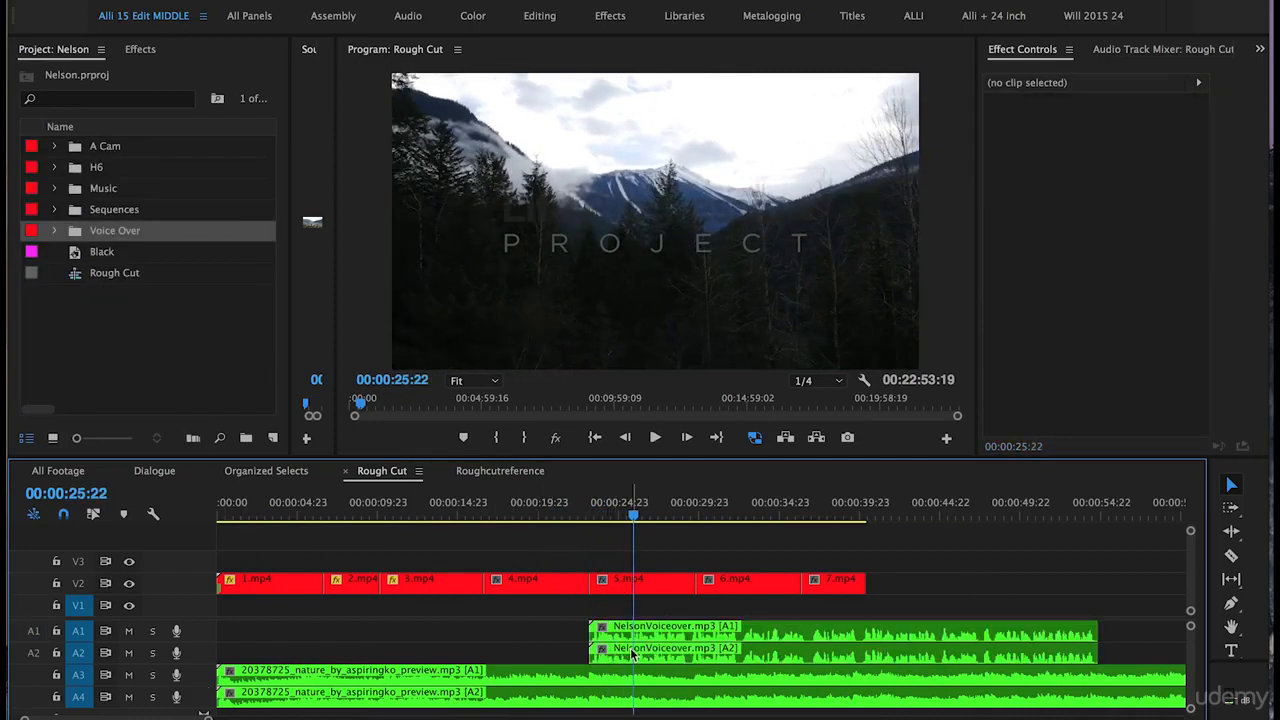
- Enlarge music track A3 and, with the Pen tool, add two volume keyframes on its clip, lowering the second under the voiceover
{"action": "left_click_drag", "start_coordinate": [198, 620], "coordinate": [205, 573]}
{"action": "double_click", "coordinate": [197, 637]}
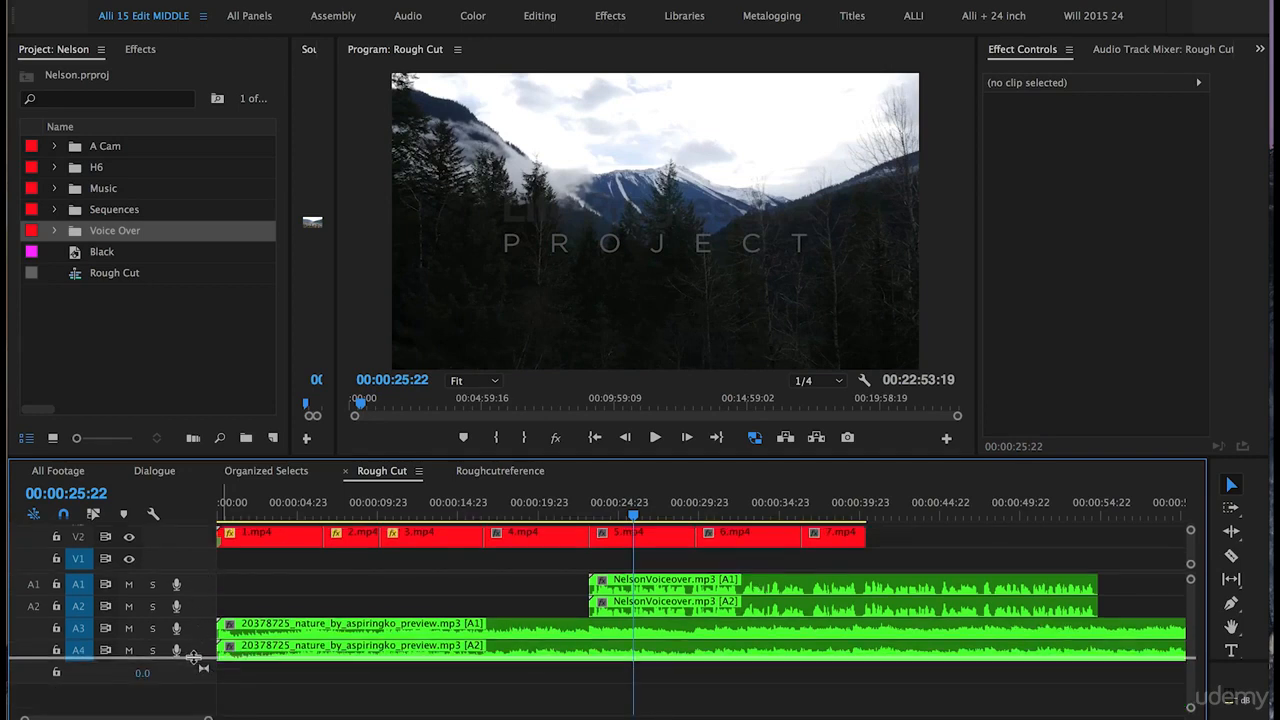
{"action": "left_click", "coordinate": [593, 517]}
{"action": "key", "text": "="}
{"action": "key", "text": "="}
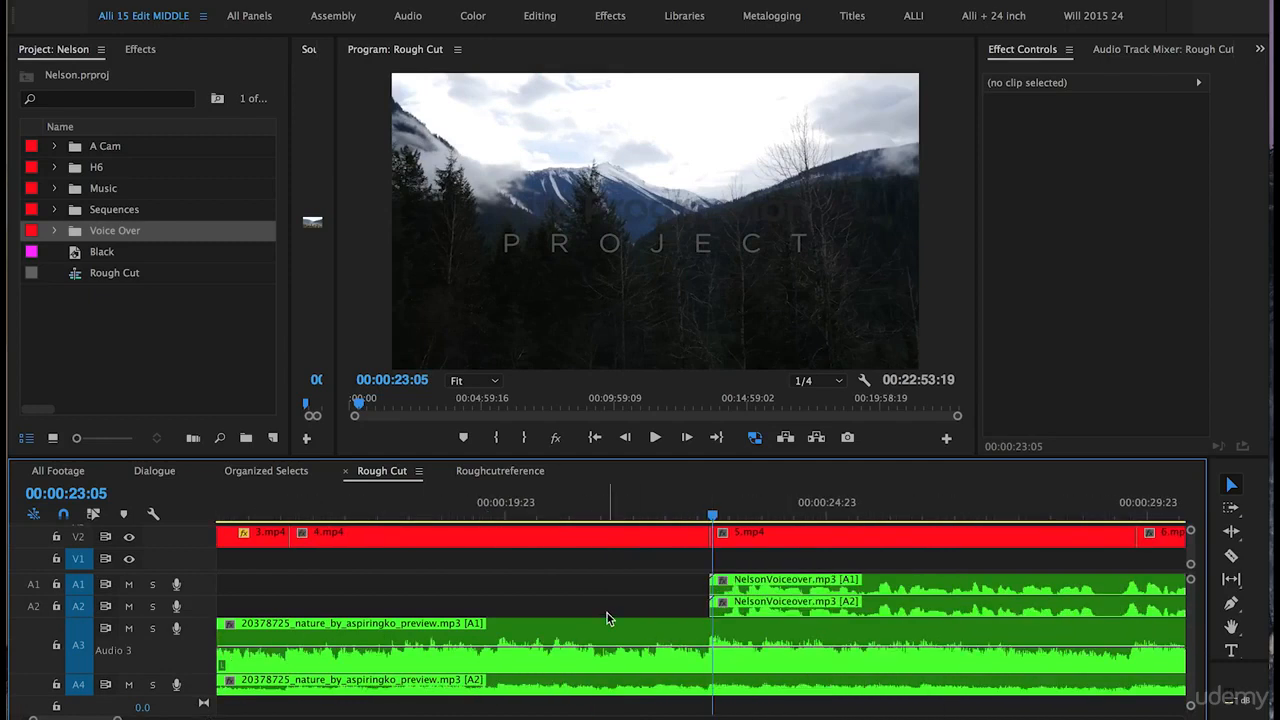
{"action": "key", "text": "p"}
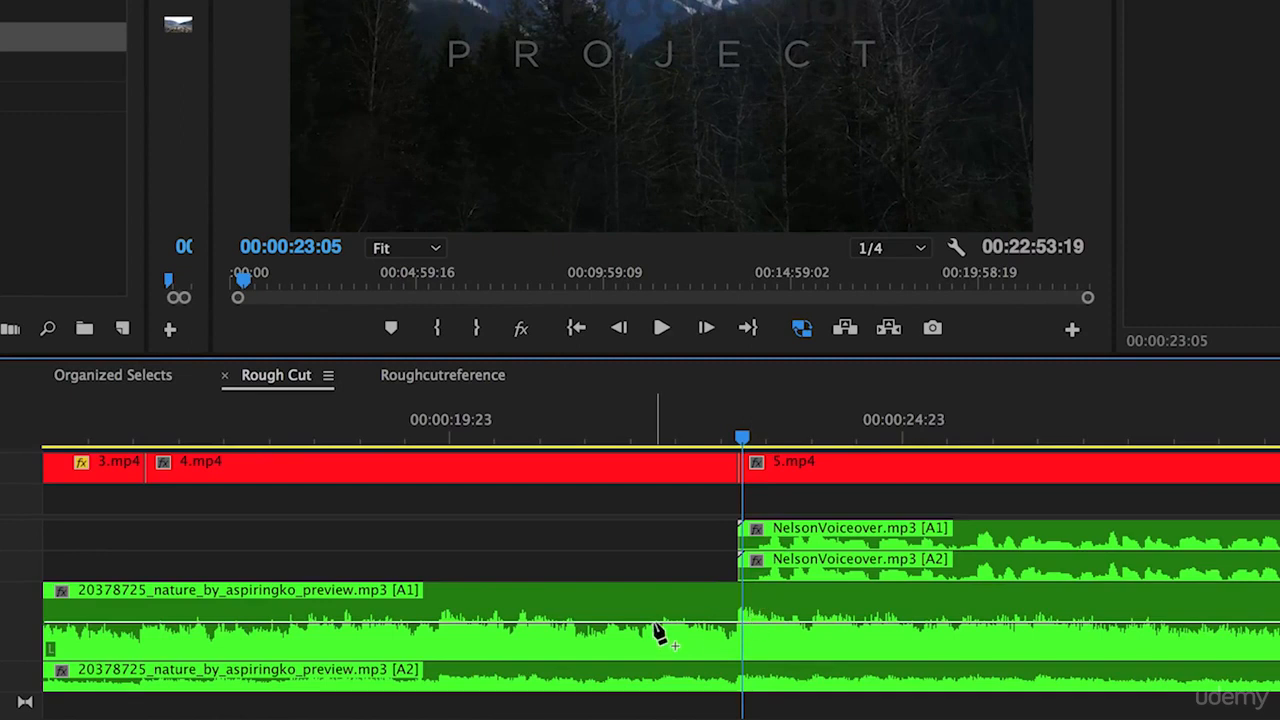
{"action": "left_click", "coordinate": [656, 625]}
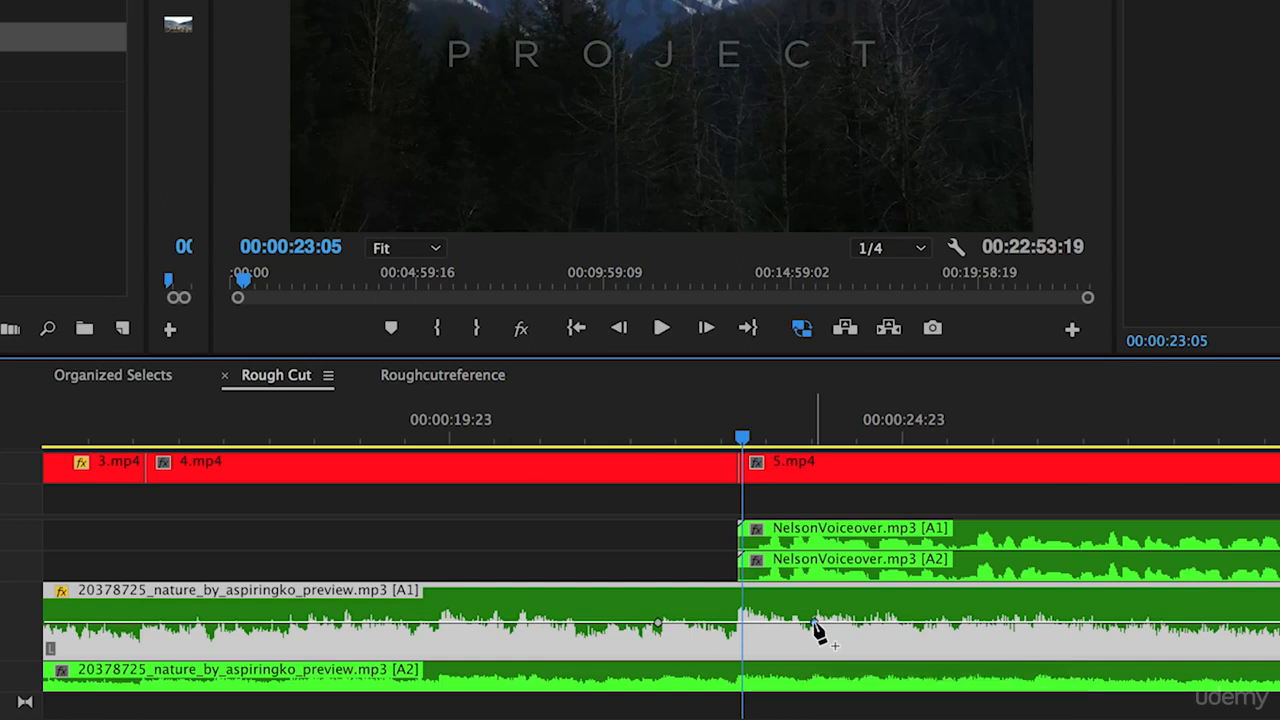
{"action": "left_click", "coordinate": [815, 624]}
{"action": "left_click_drag", "start_coordinate": [815, 624], "coordinate": [817, 650]}
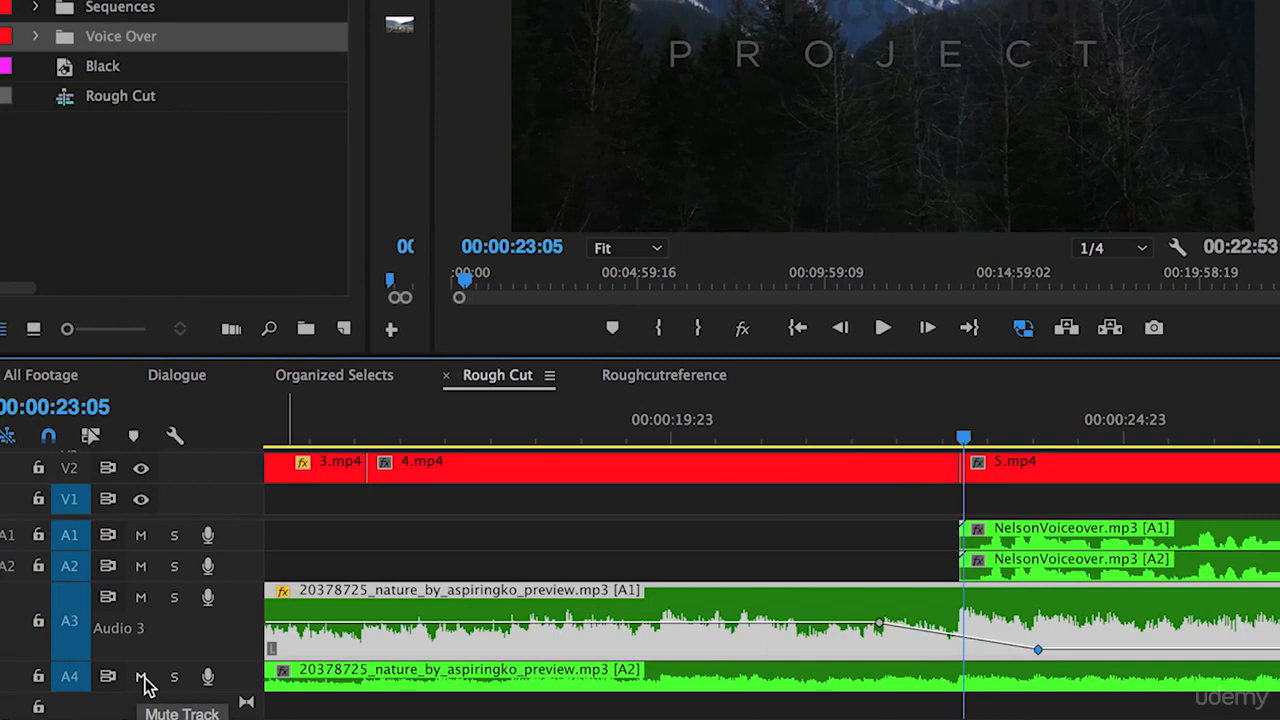
- Mute track A4, play the voiceover's start and nudge the lowered music keyframe slightly
{"action": "left_click", "coordinate": [142, 678]}
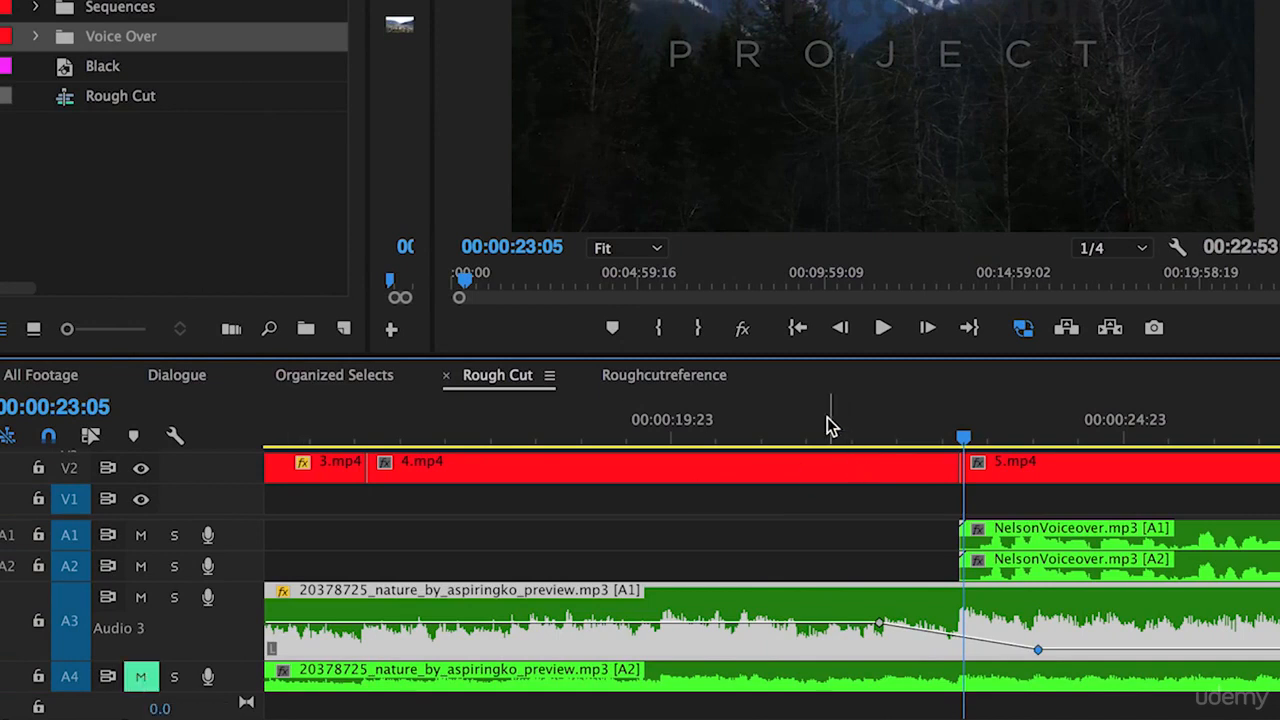
{"action": "left_click", "coordinate": [785, 430]}
{"action": "key", "text": "space"}
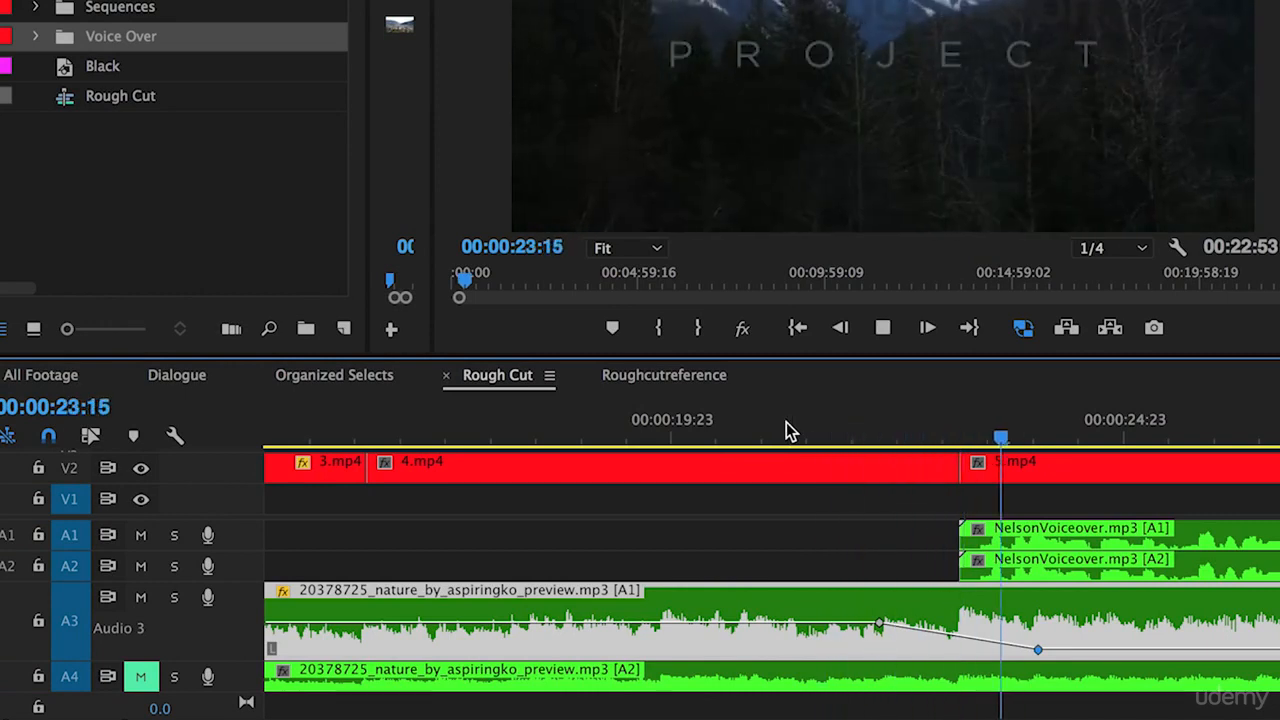
{"action": "key", "text": "space"}
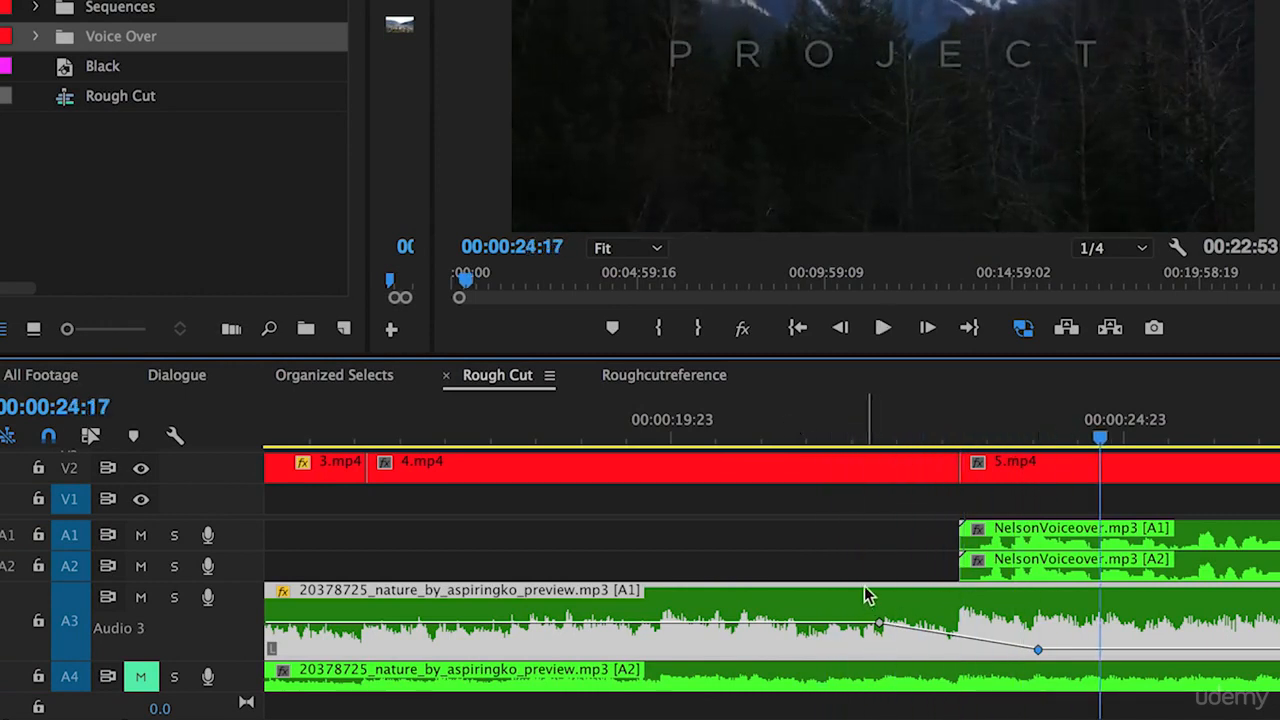
{"action": "mouse_move", "coordinate": [1037, 650]}
{"action": "left_click_drag", "start_coordinate": [1037, 650], "coordinate": [1037, 647]}
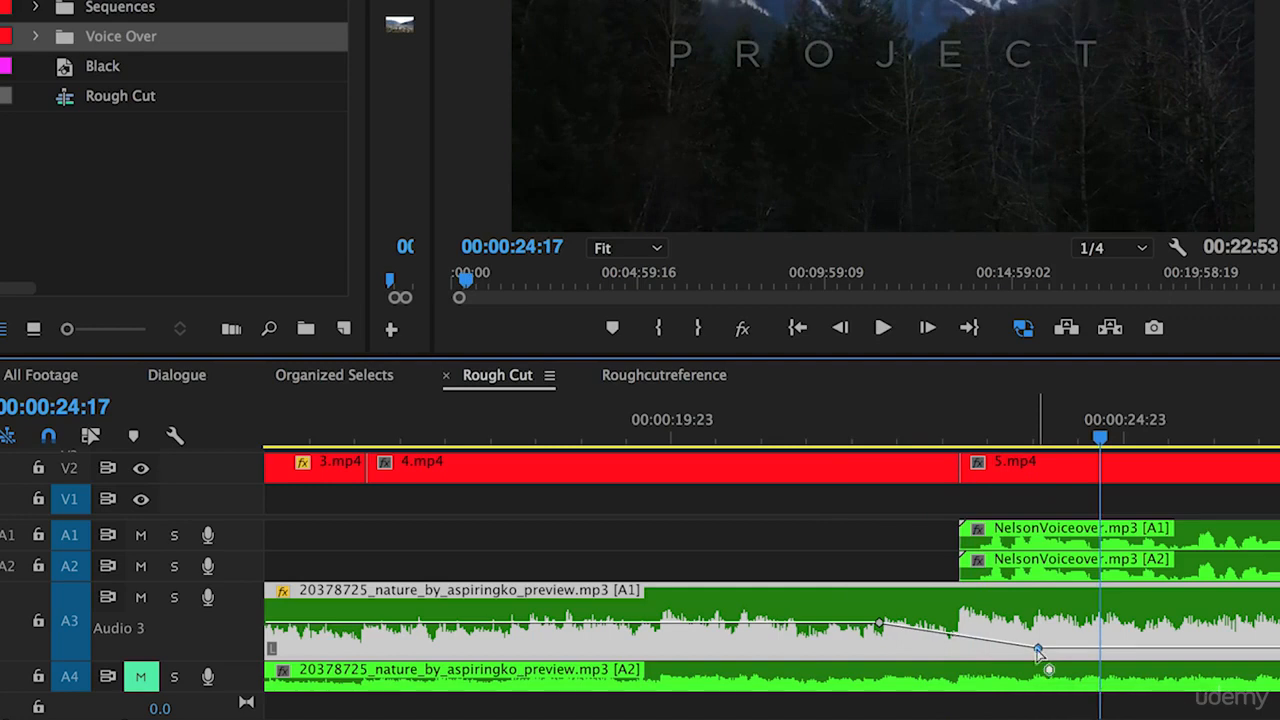
- Try shifting the voiceover clips later, move them back to their original start, and replay the transition
{"action": "left_click_drag", "start_coordinate": [921, 517], "coordinate": [983, 544]}
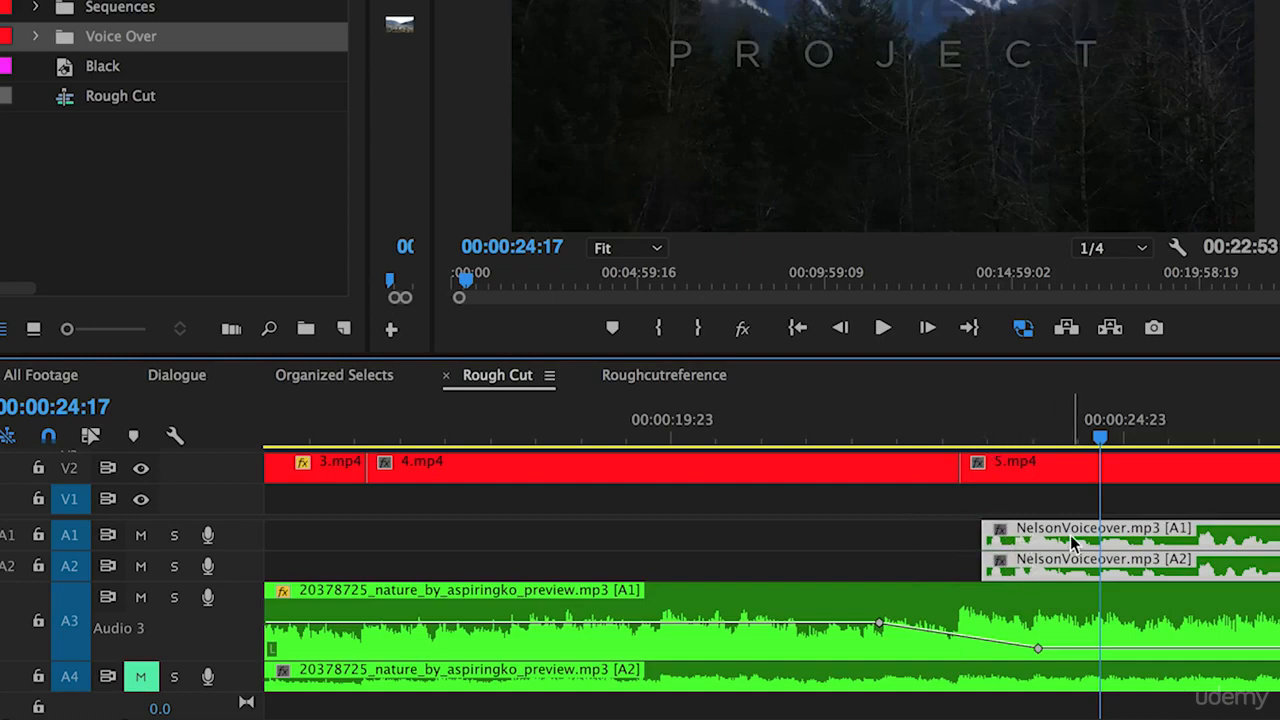
{"action": "mouse_move", "coordinate": [1070, 535]}
{"action": "left_mouse_down"}
{"action": "mouse_move", "coordinate": [1045, 537]}
{"action": "mouse_move", "coordinate": [1055, 545]}
{"action": "left_mouse_up"}
{"action": "left_click", "coordinate": [850, 434]}
{"action": "key", "text": "space"}
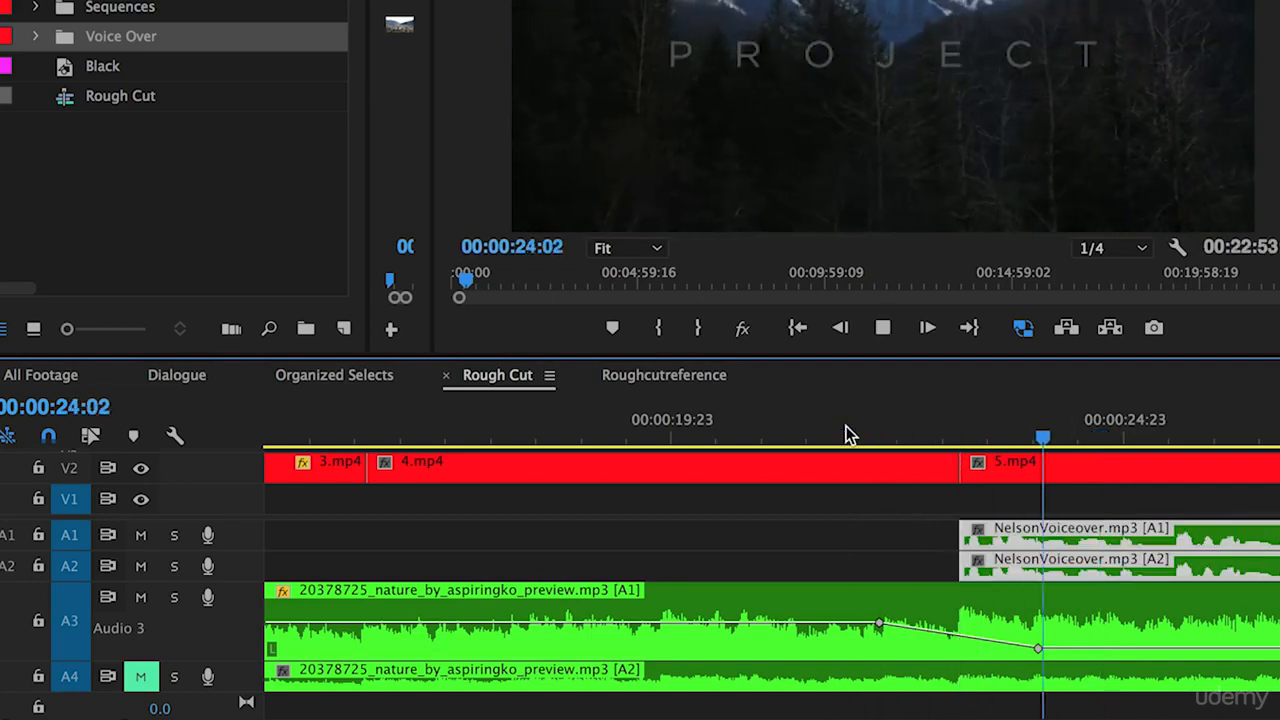
{"action": "key", "text": "space"}
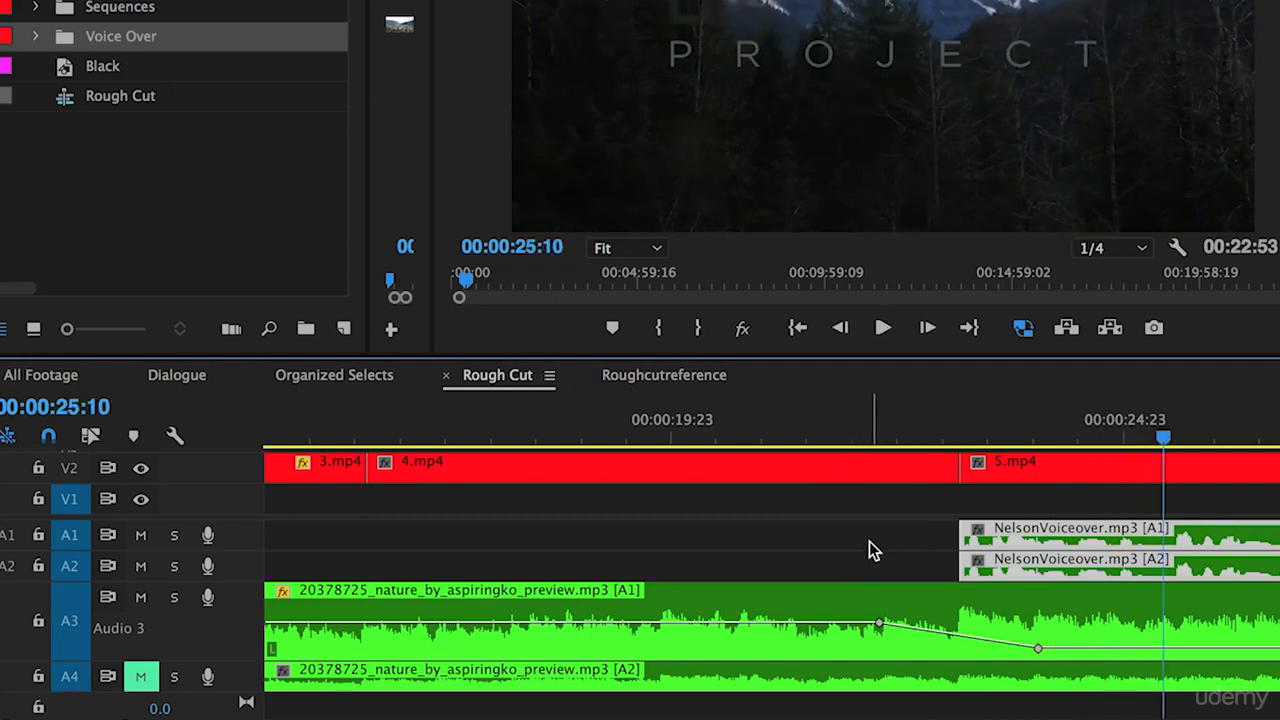
- Set the lowered music keyframe to about -17.69 dB, then enlarge track A4 and unmute it
{"action": "left_click", "coordinate": [1039, 650]}
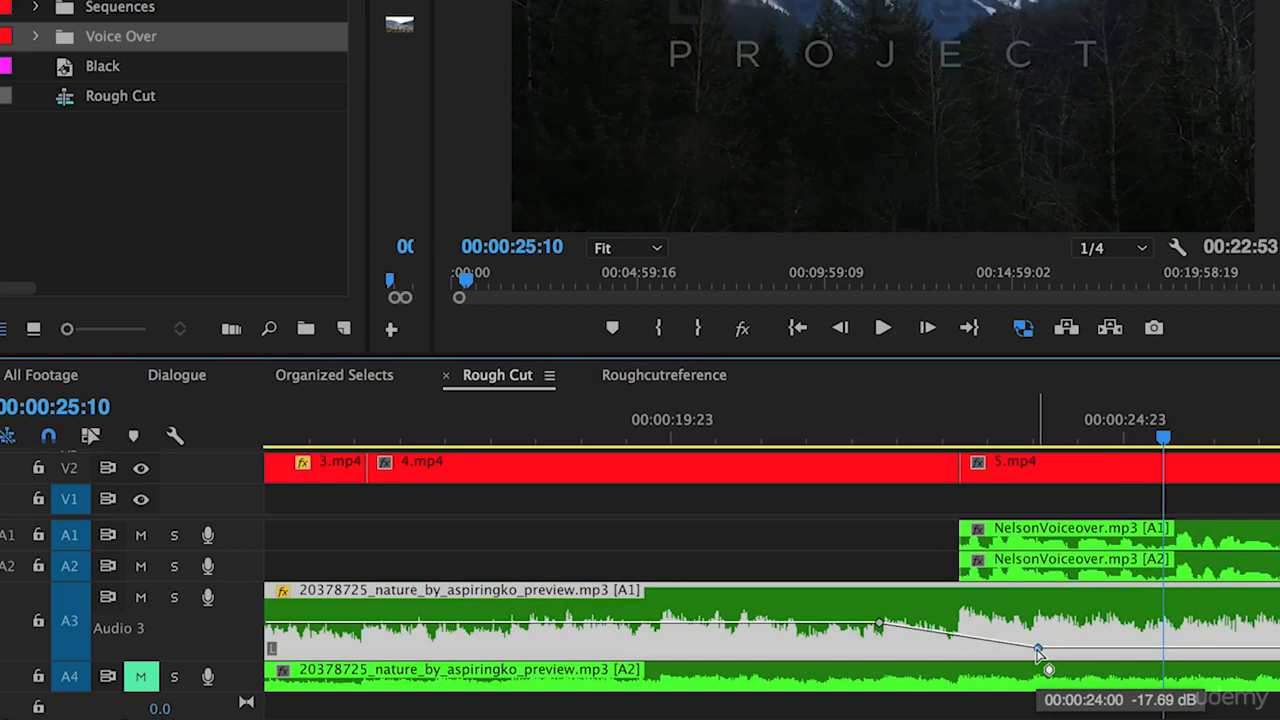
{"action": "left_click_drag", "start_coordinate": [1038, 648], "coordinate": [1038, 646]}
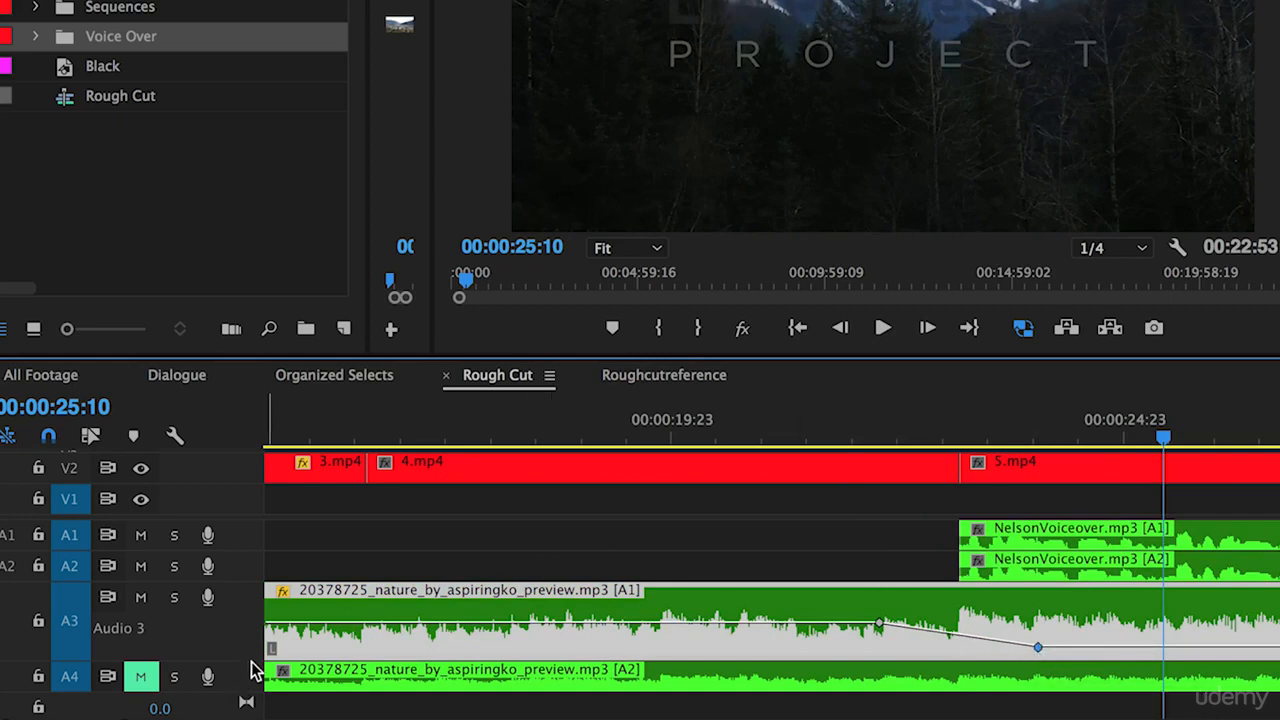
{"action": "mouse_move", "coordinate": [251, 660]}
{"action": "left_mouse_down"}
{"action": "mouse_move", "coordinate": [256, 604]}
{"action": "mouse_move", "coordinate": [238, 676]}
{"action": "left_mouse_up"}
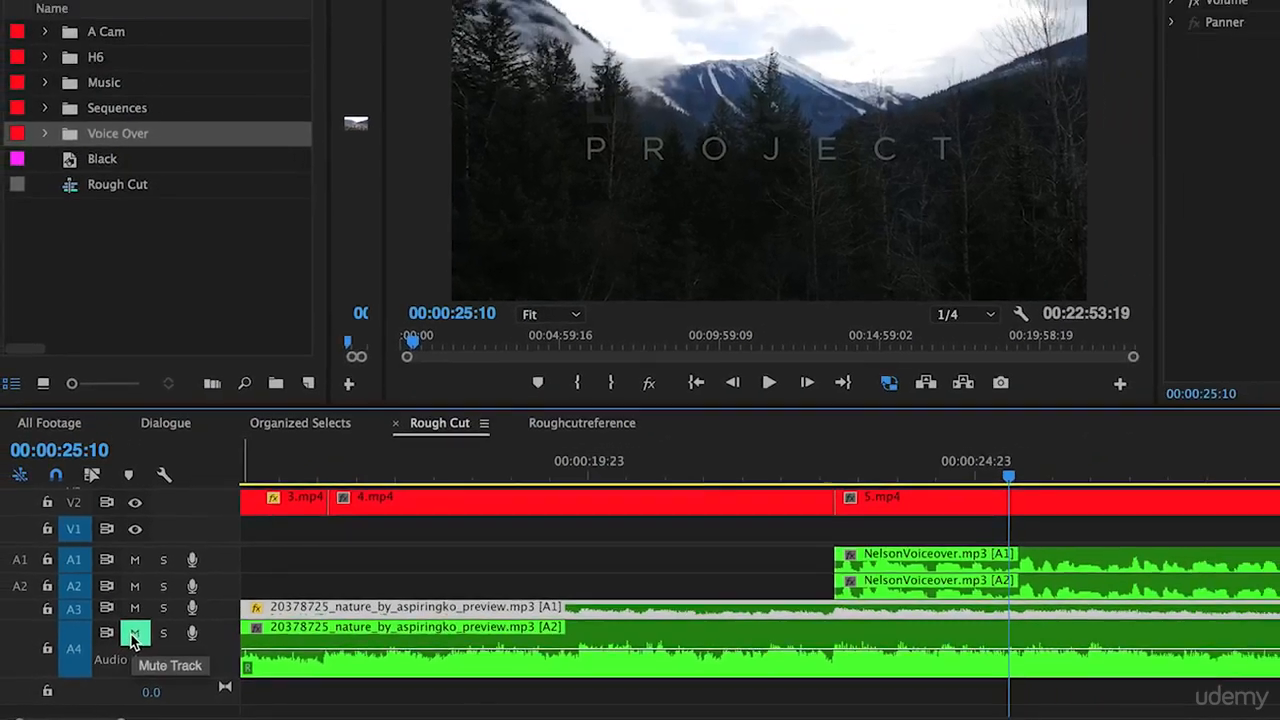
{"action": "left_click", "coordinate": [138, 625]}
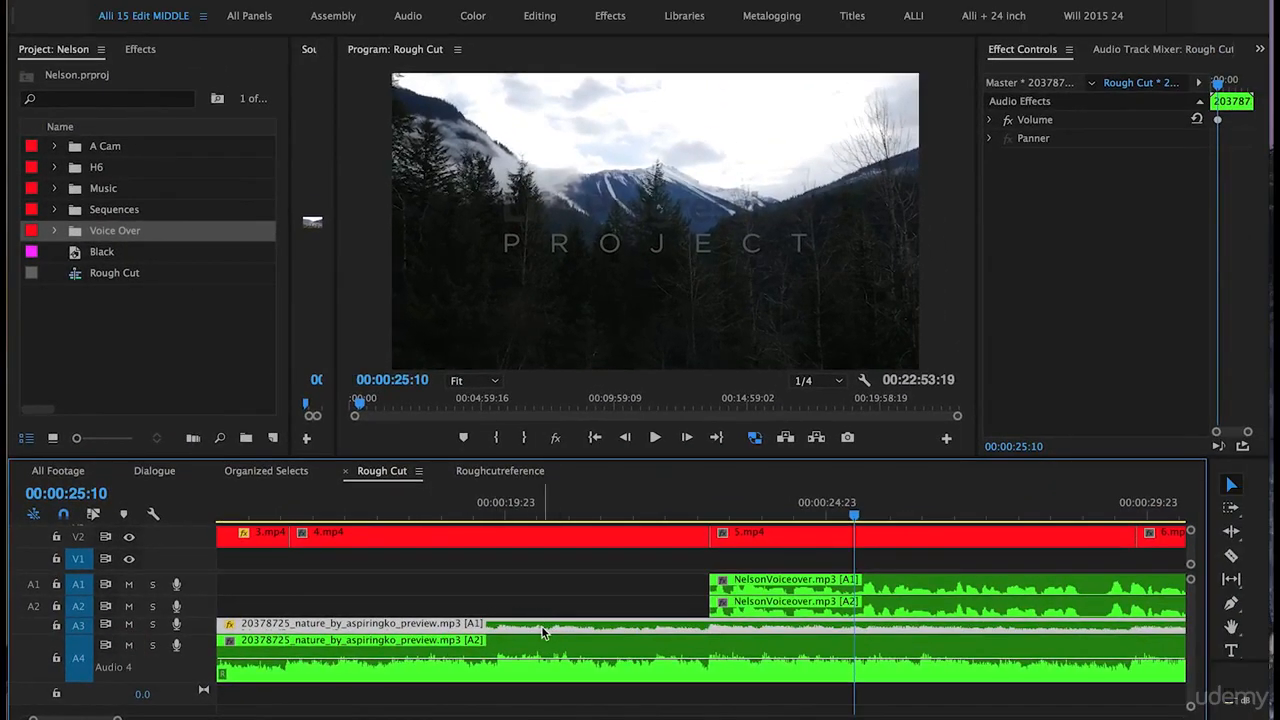
- Copy the A3 music clip and paste its volume, channel volume and panner attributes onto the A4 music clip
{"action": "right_click", "coordinate": [601, 635]}
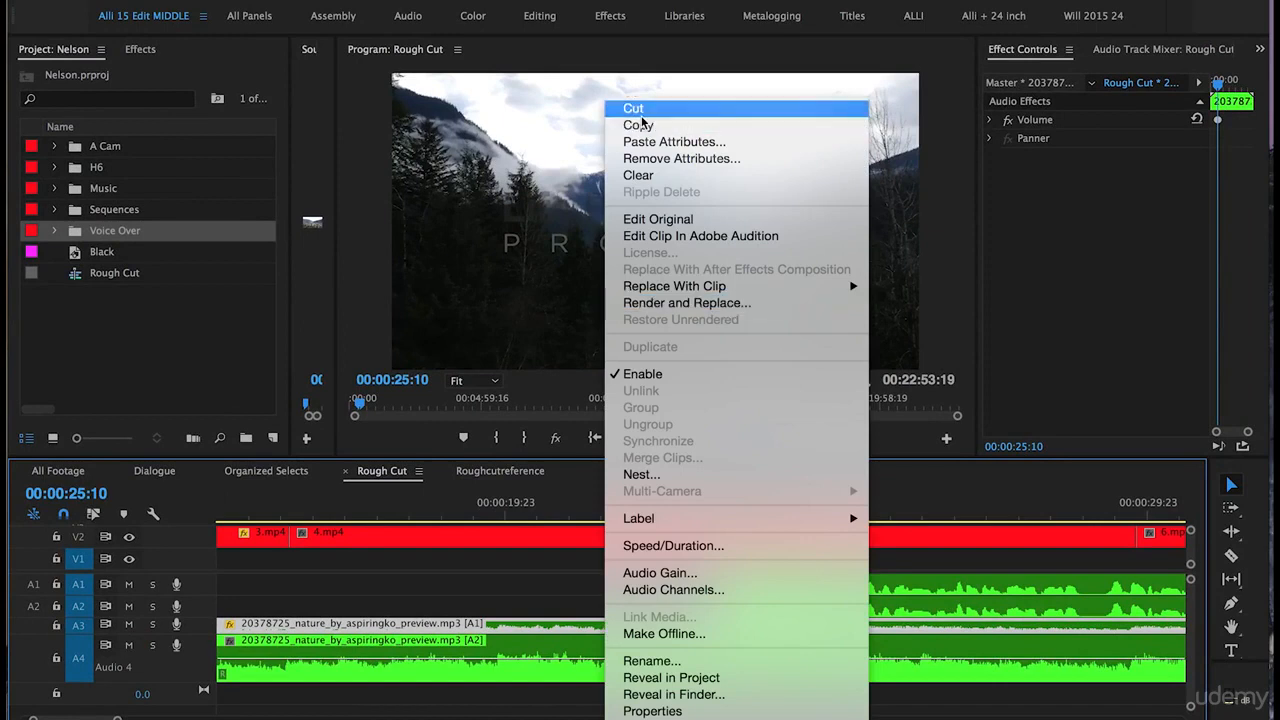
{"action": "left_click", "coordinate": [459, 669]}
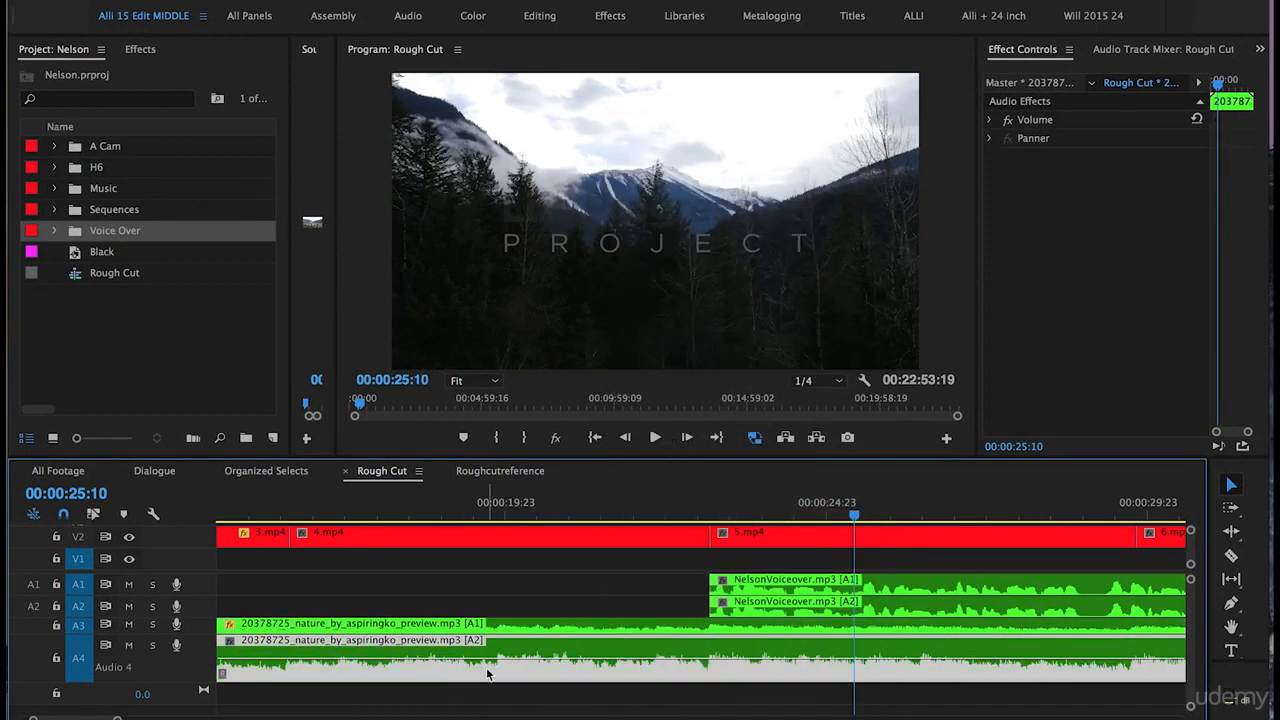
{"action": "right_click", "coordinate": [487, 674]}
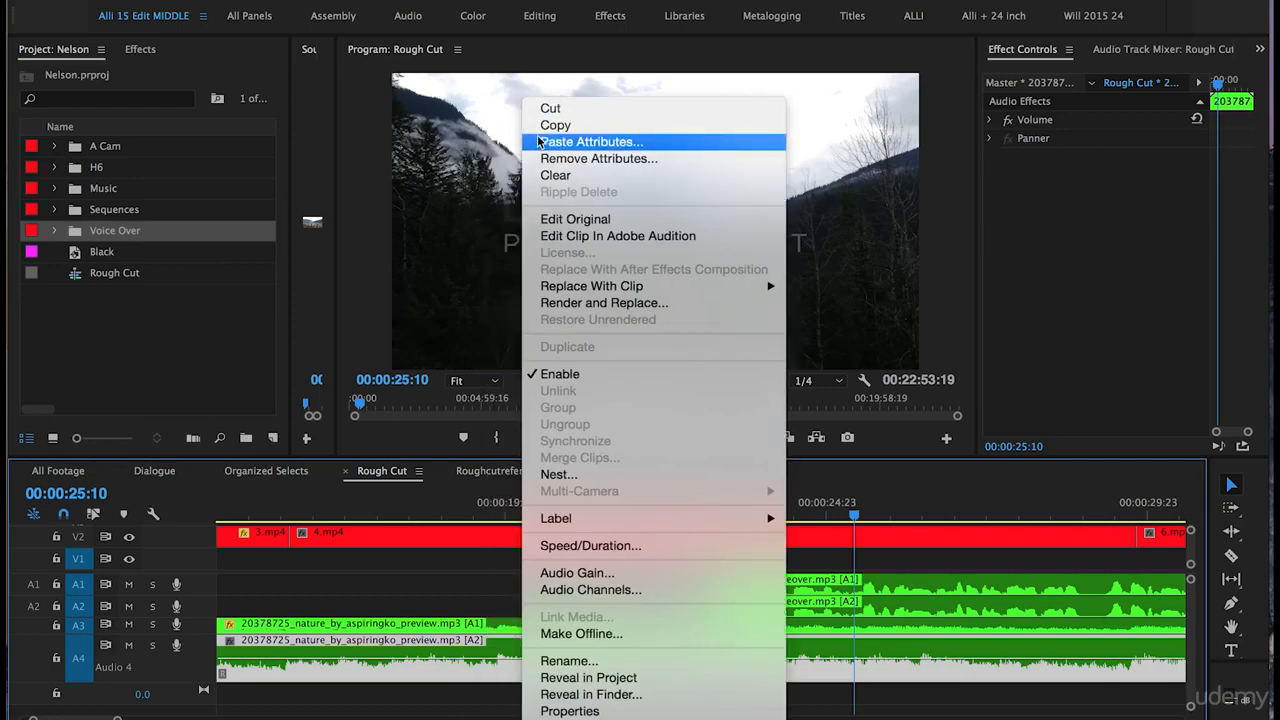
{"action": "left_click", "coordinate": [560, 142]}
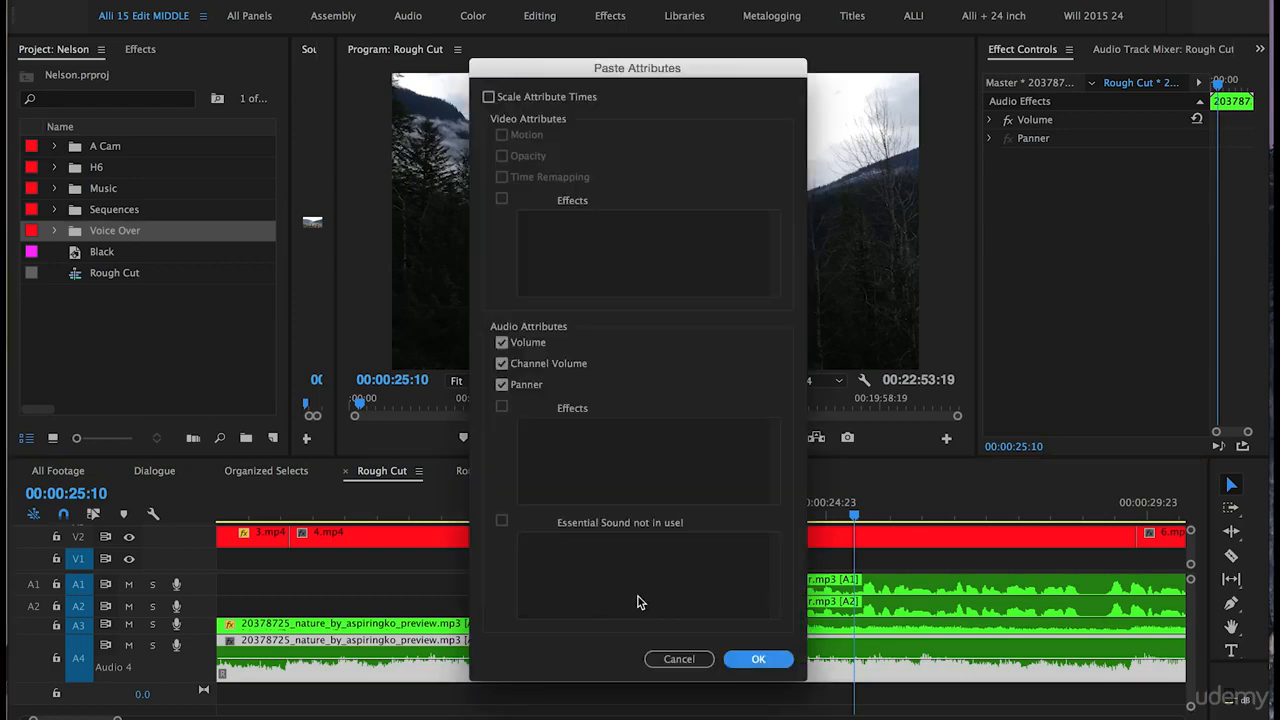
{"action": "left_click", "coordinate": [758, 659]}
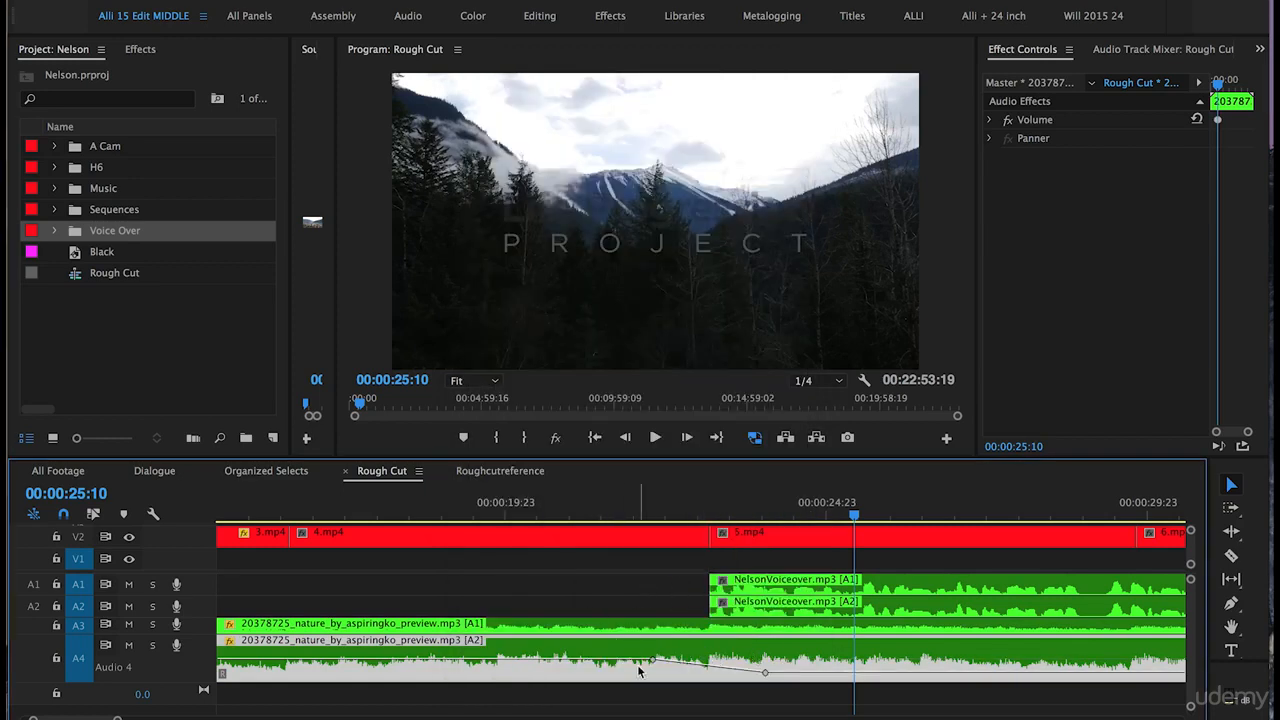
- Move 6.mp4 slightly earlier over the end of 5.mp4 and play through it
{"action": "left_click_drag", "start_coordinate": [208, 684], "coordinate": [204, 606]}
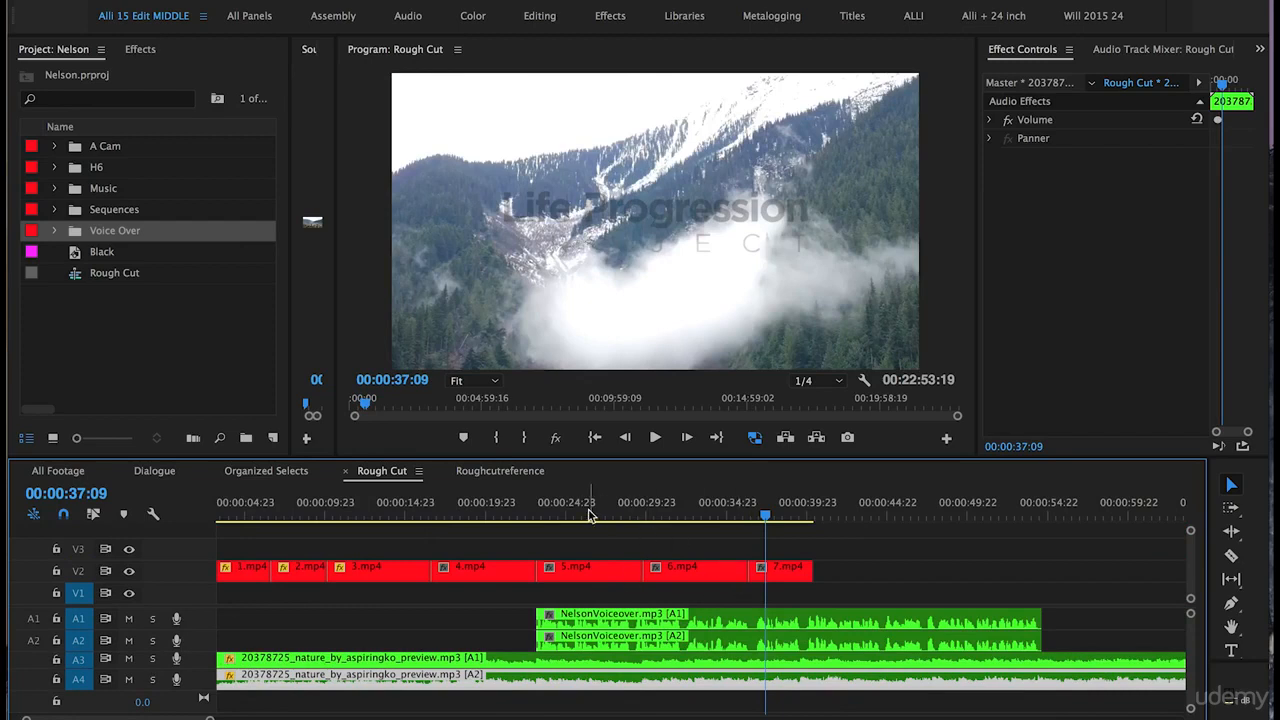
{"action": "left_click", "coordinate": [538, 507]}
{"action": "key", "text": "space"}
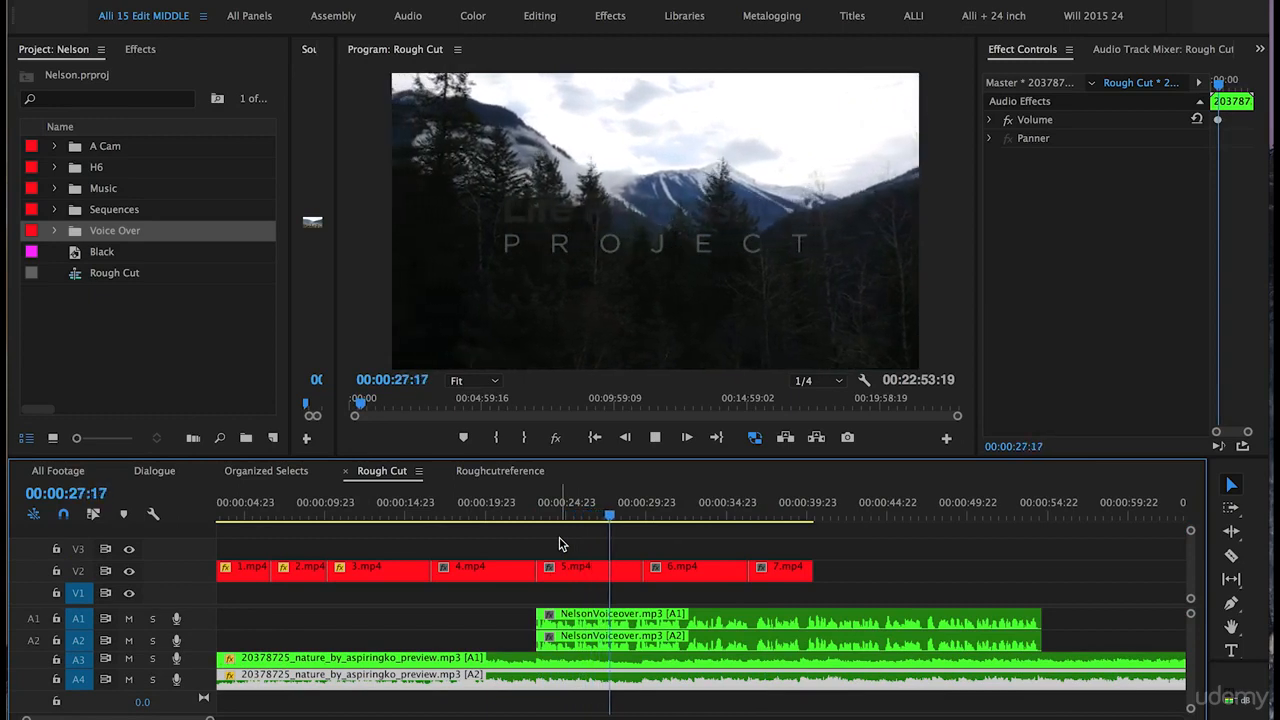
{"action": "left_click_drag", "start_coordinate": [701, 572], "coordinate": [680, 570]}
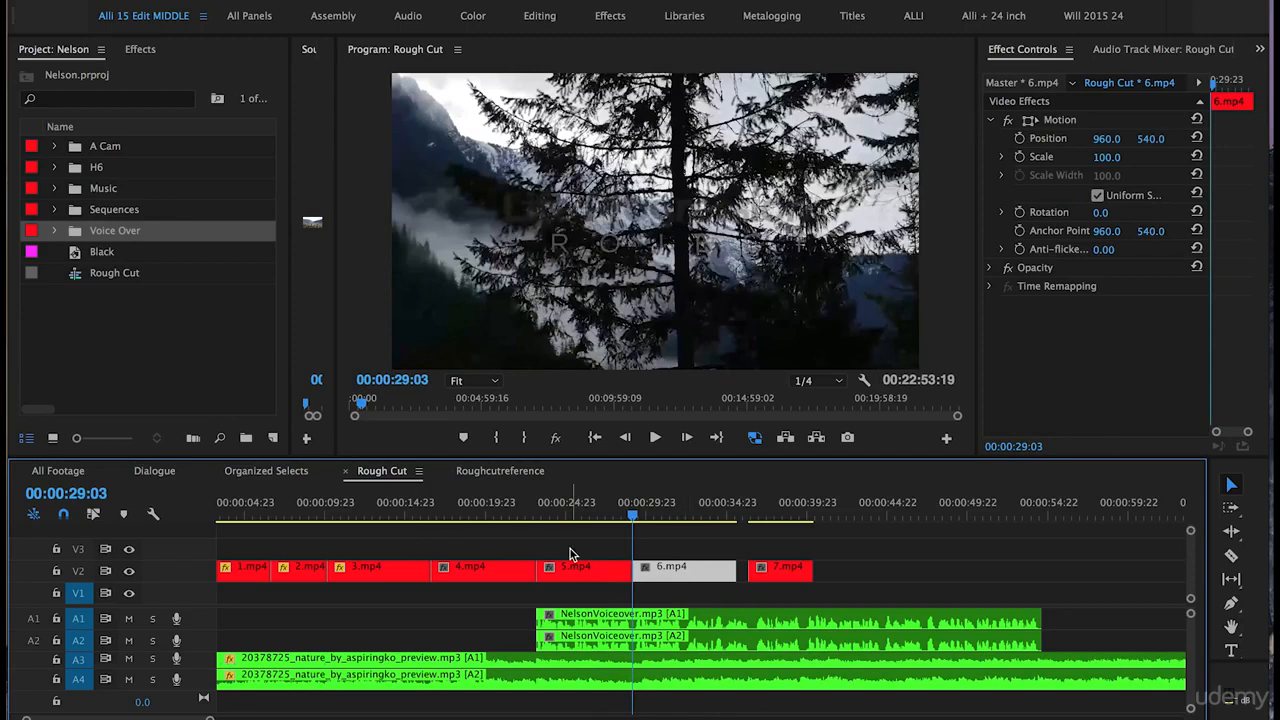
{"action": "left_click", "coordinate": [617, 510]}
{"action": "key", "text": "space"}
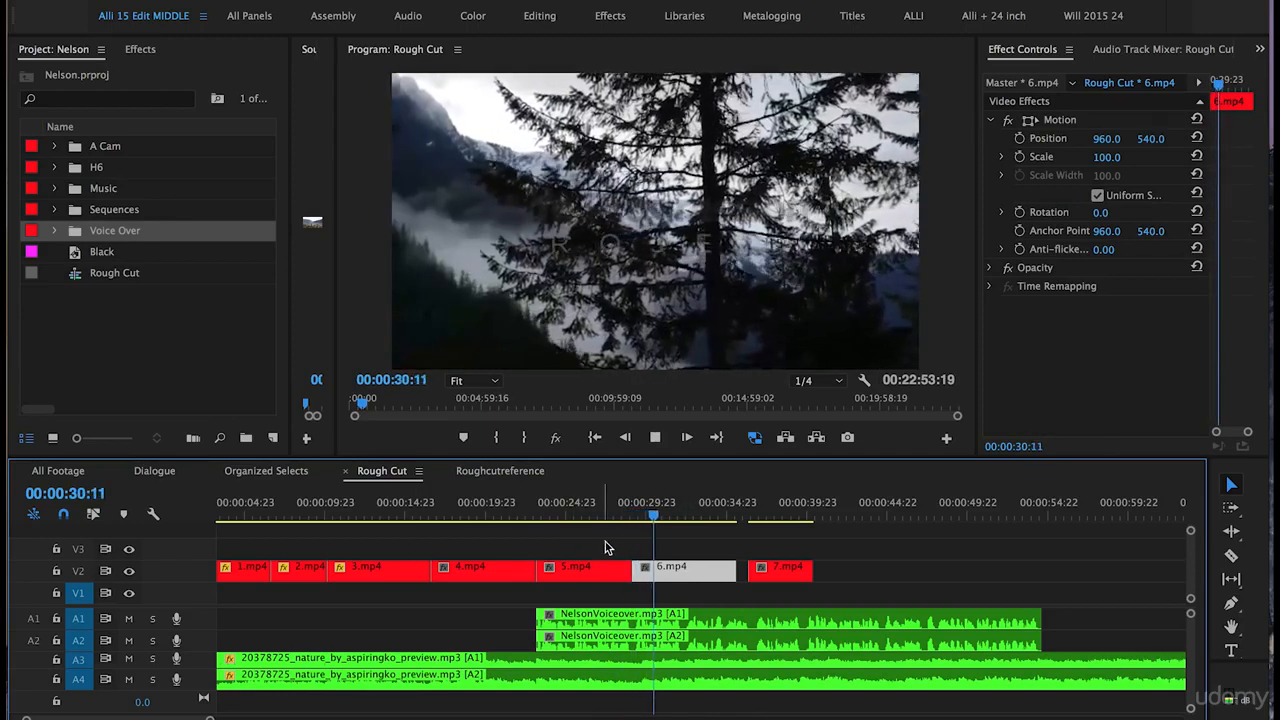
{"action": "key", "text": "space"}
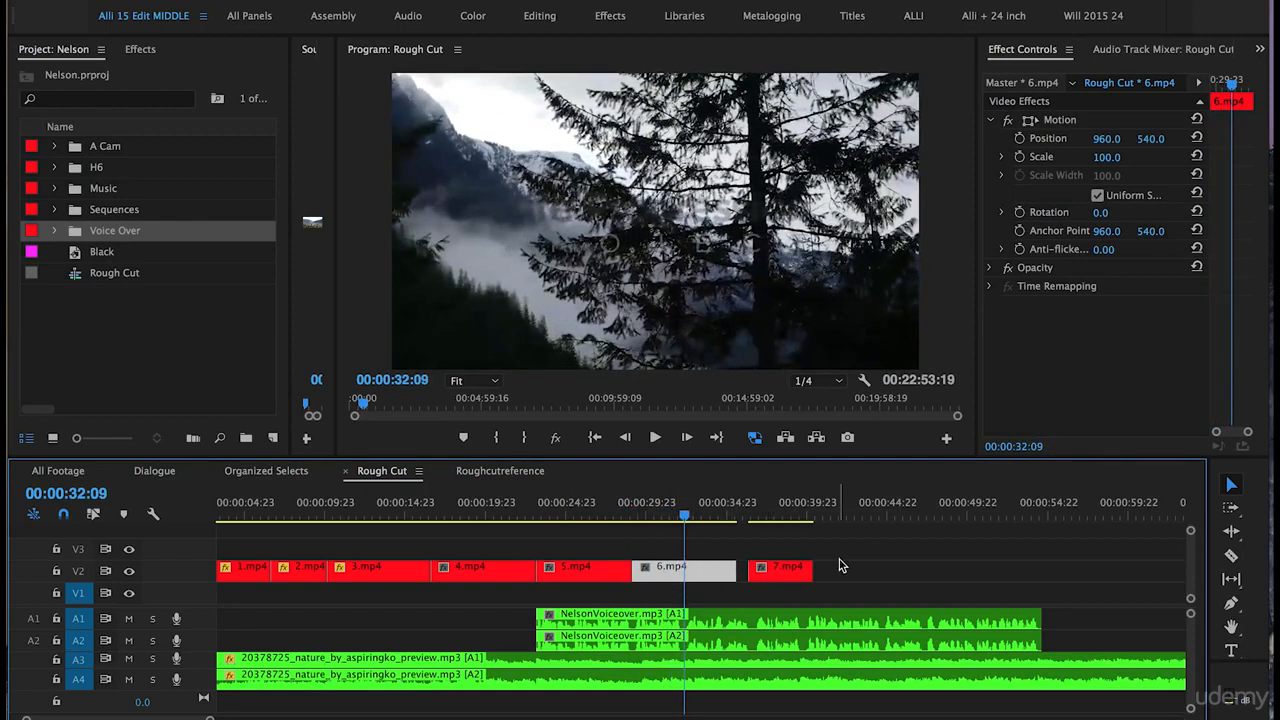
- Move 7.mp4 earlier so it overlaps the end of 6.mp4 and play it
{"action": "left_click_drag", "start_coordinate": [777, 569], "coordinate": [713, 570]}
{"action": "left_click", "coordinate": [651, 513]}
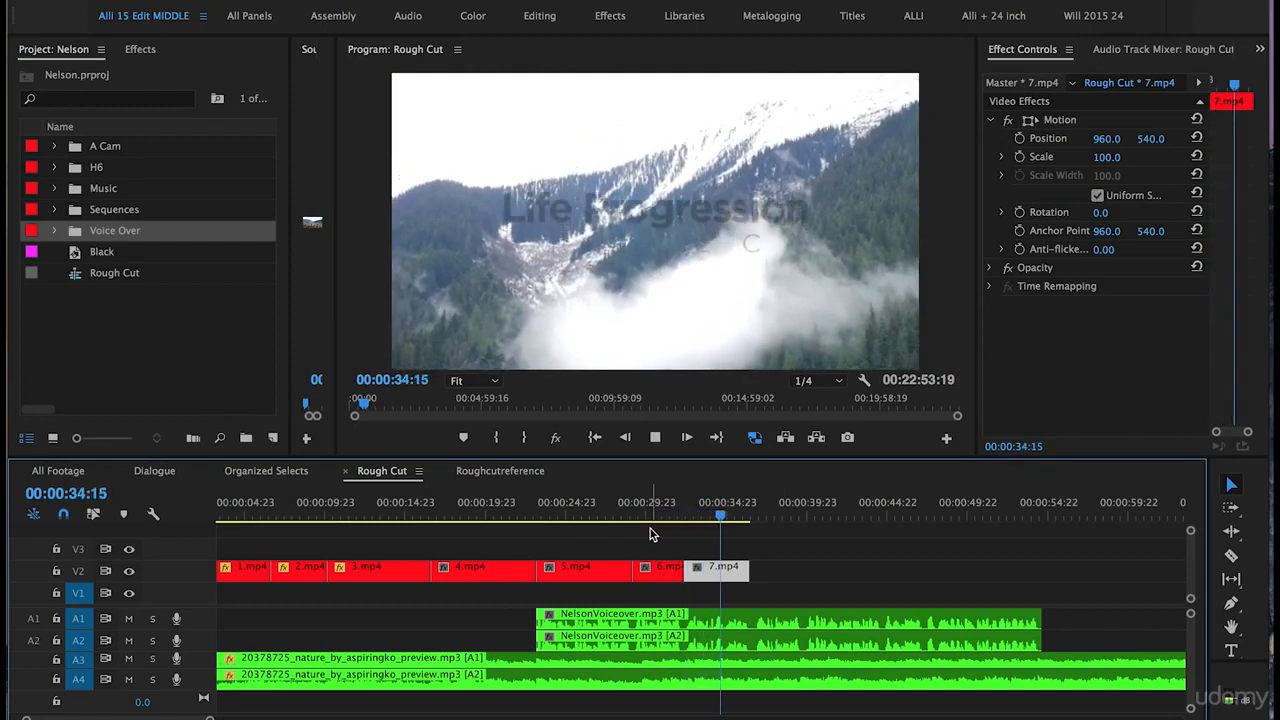
{"action": "key", "text": "space"}
{"action": "left_click", "coordinate": [760, 533]}
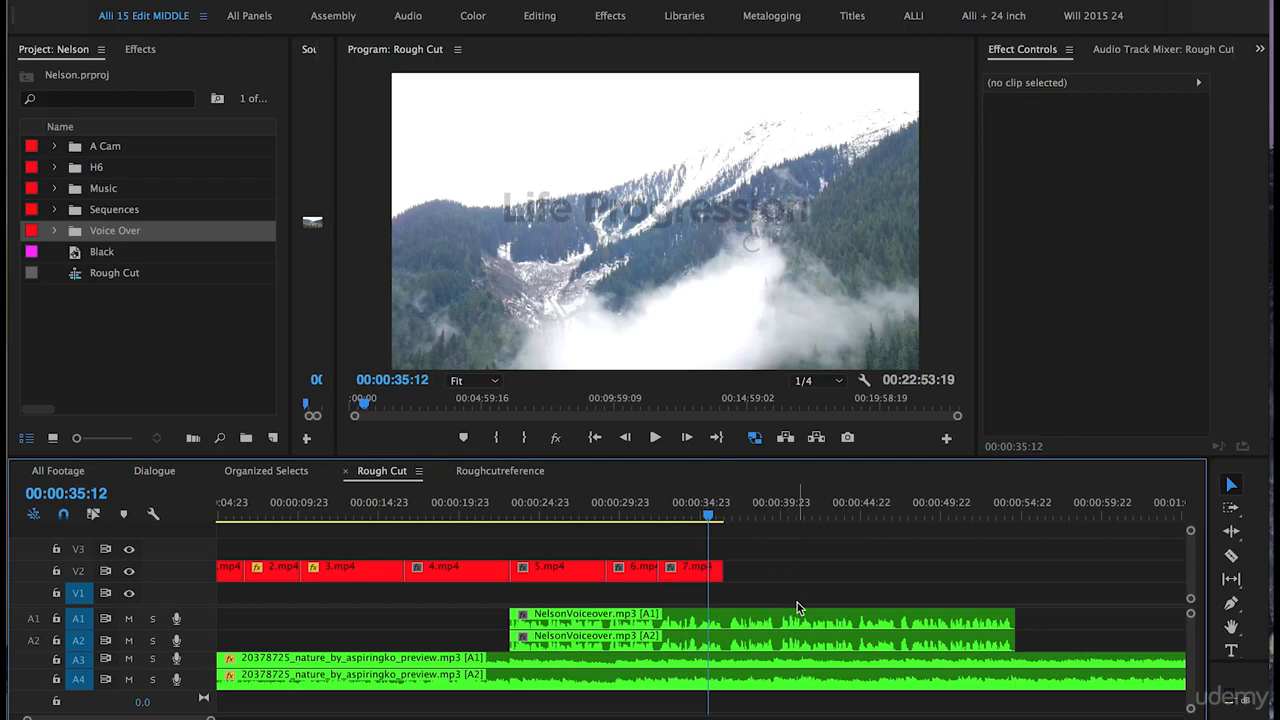
- Find the 45.mp4 clip further along the timeline and copy it
{"action": "key", "text": "minus"}
{"action": "key", "text": "minus"}
{"action": "key", "text": "minus"}
{"action": "key", "text": "minus"}
{"action": "key", "text": "minus"}
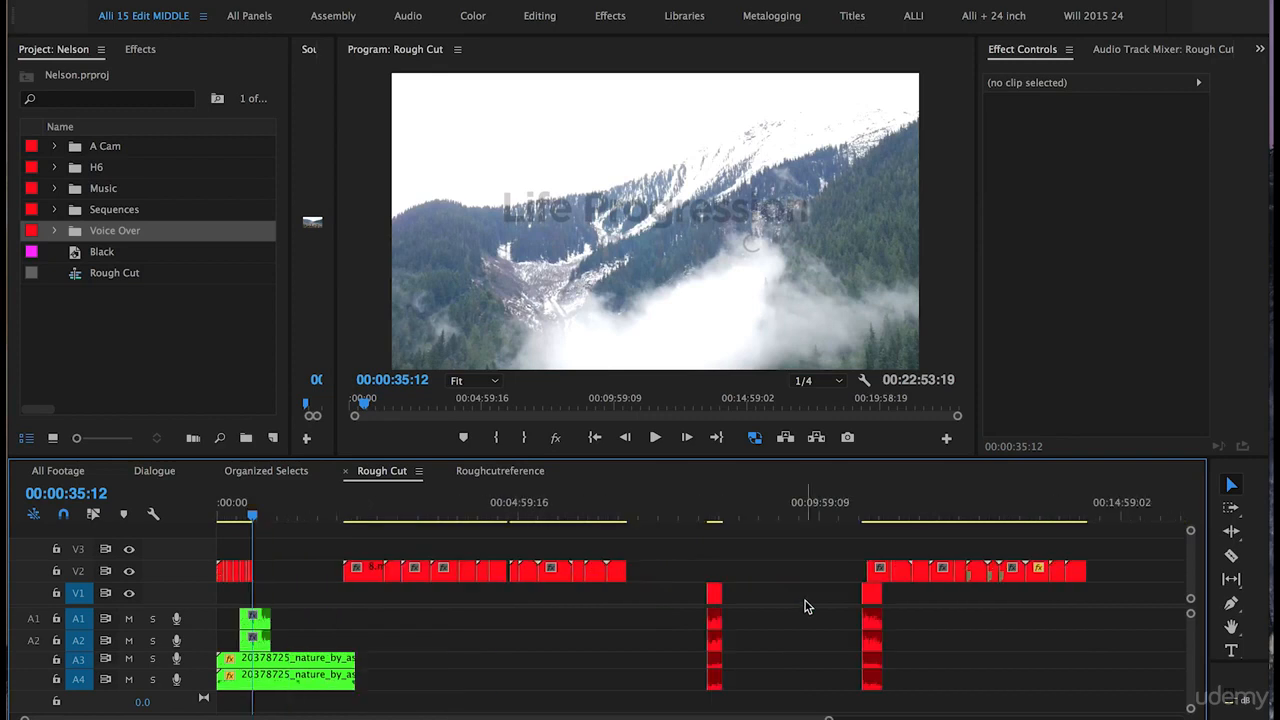
{"action": "key", "text": "minus"}
{"action": "left_click_drag", "start_coordinate": [305, 520], "coordinate": [362, 521]}
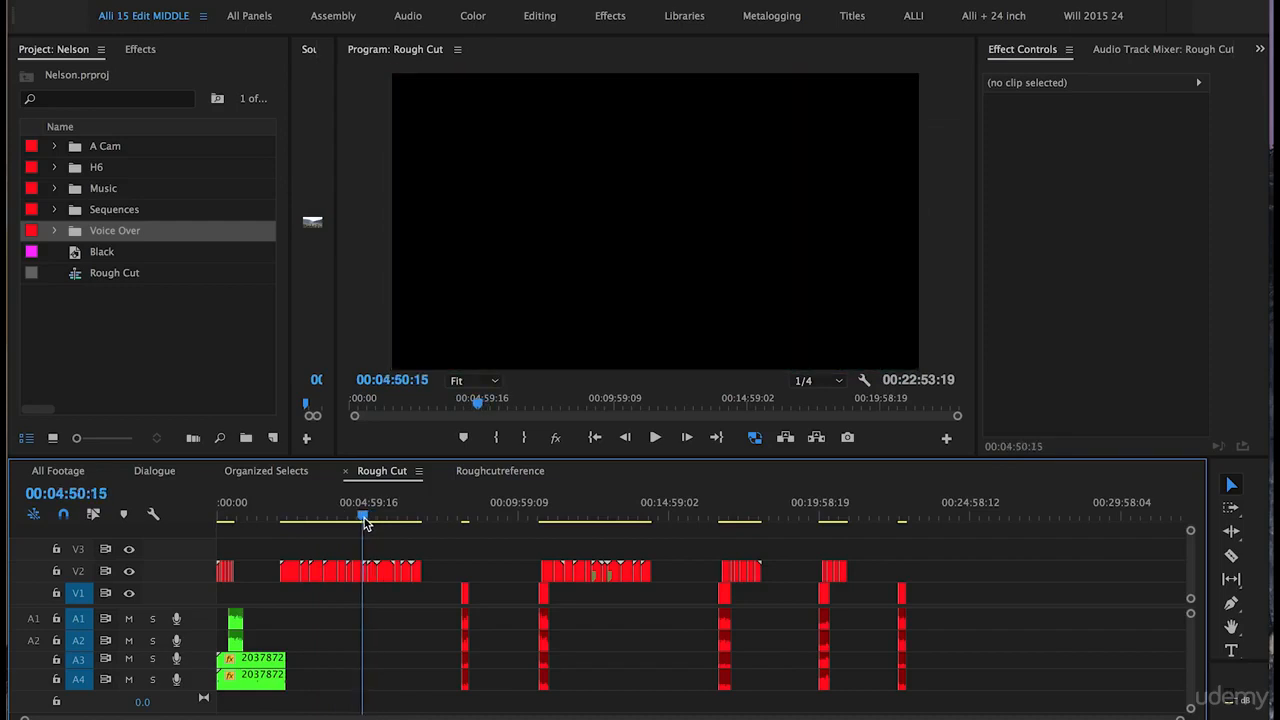
{"action": "key", "text": "equal"}
{"action": "key", "text": "equal"}
{"action": "key", "text": "equal"}
{"action": "key", "text": "equal"}
{"action": "mouse_move", "coordinate": [764, 516]}
{"action": "left_mouse_down"}
{"action": "mouse_move", "coordinate": [750, 518]}
{"action": "mouse_move", "coordinate": [764, 533]}
{"action": "left_mouse_up"}
{"action": "left_click", "coordinate": [767, 570]}
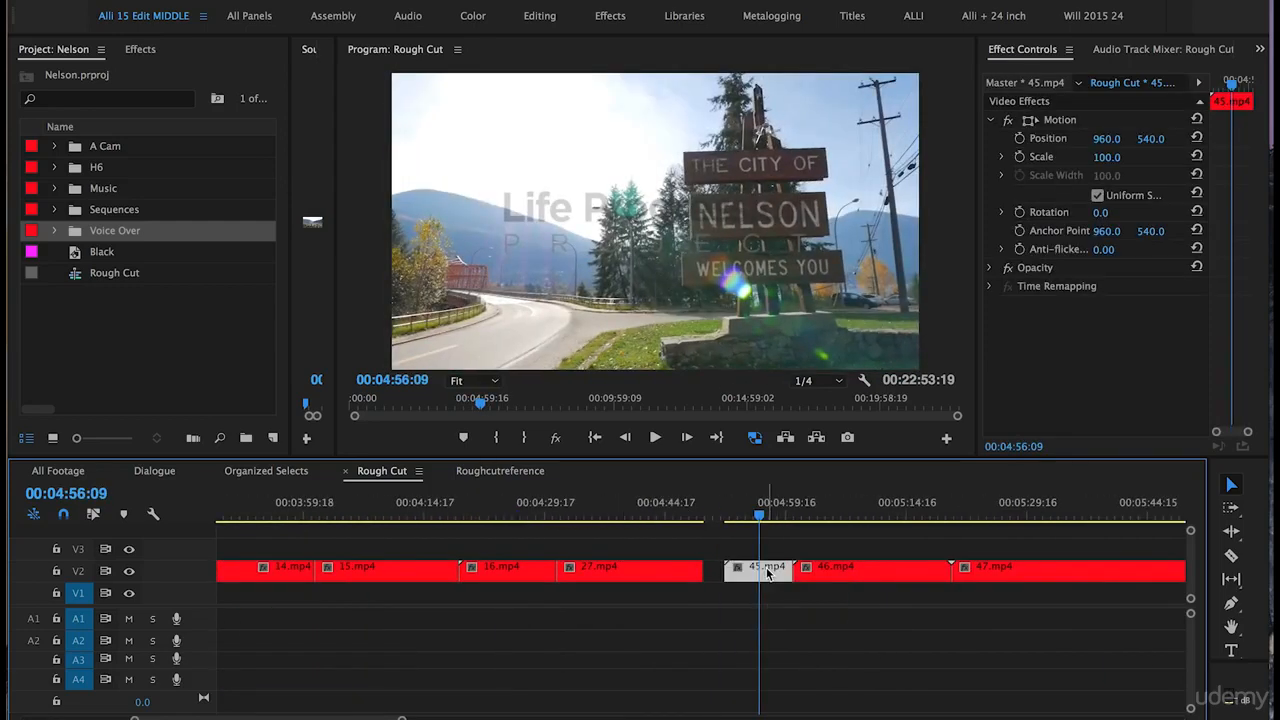
{"action": "key", "text": "Delete"}
{"action": "key", "text": "backslash"}
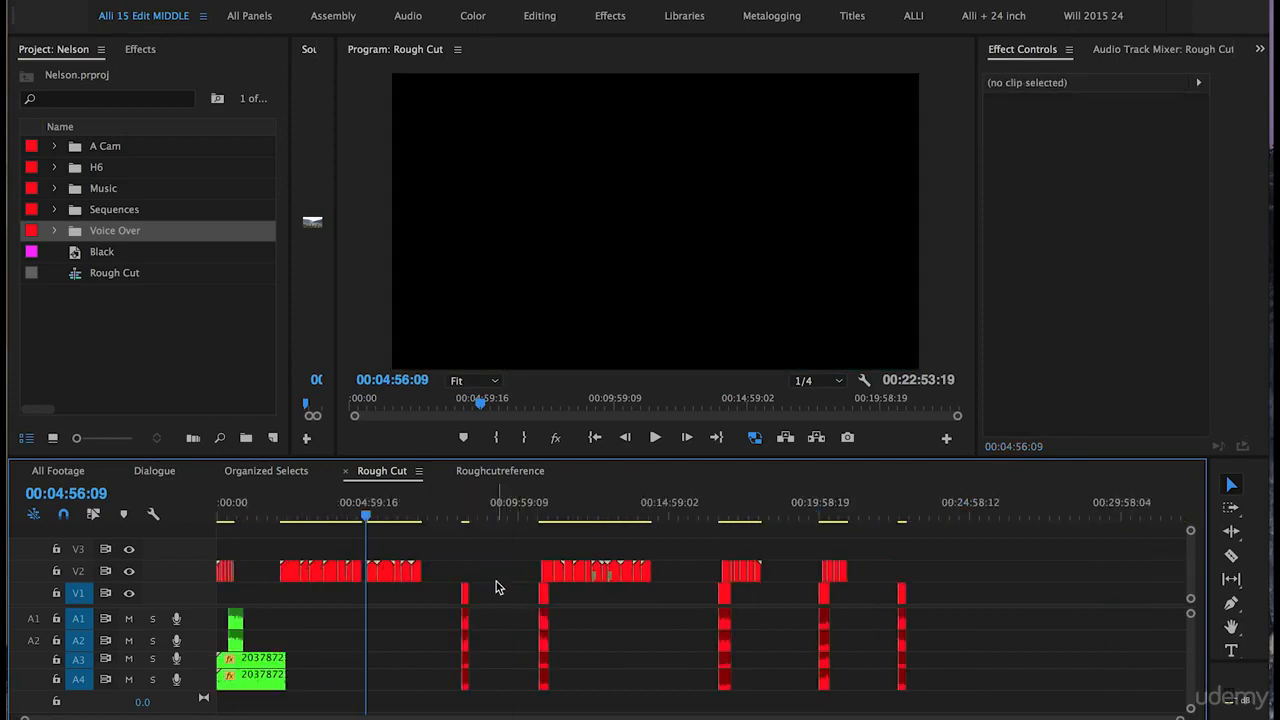
- Paste 45.mp4 directly after 7.mp4, starting at about 00:00:36:11
{"action": "key", "text": "Home"}
{"action": "key", "text": "="}
{"action": "key", "text": "="}
{"action": "key", "text": "="}
{"action": "key", "text": "="}
{"action": "left_click", "coordinate": [790, 505]}
{"action": "left_click_drag", "start_coordinate": [790, 502], "coordinate": [792, 502]}
{"action": "left_click", "coordinate": [80, 571]}
{"action": "key", "text": "="}
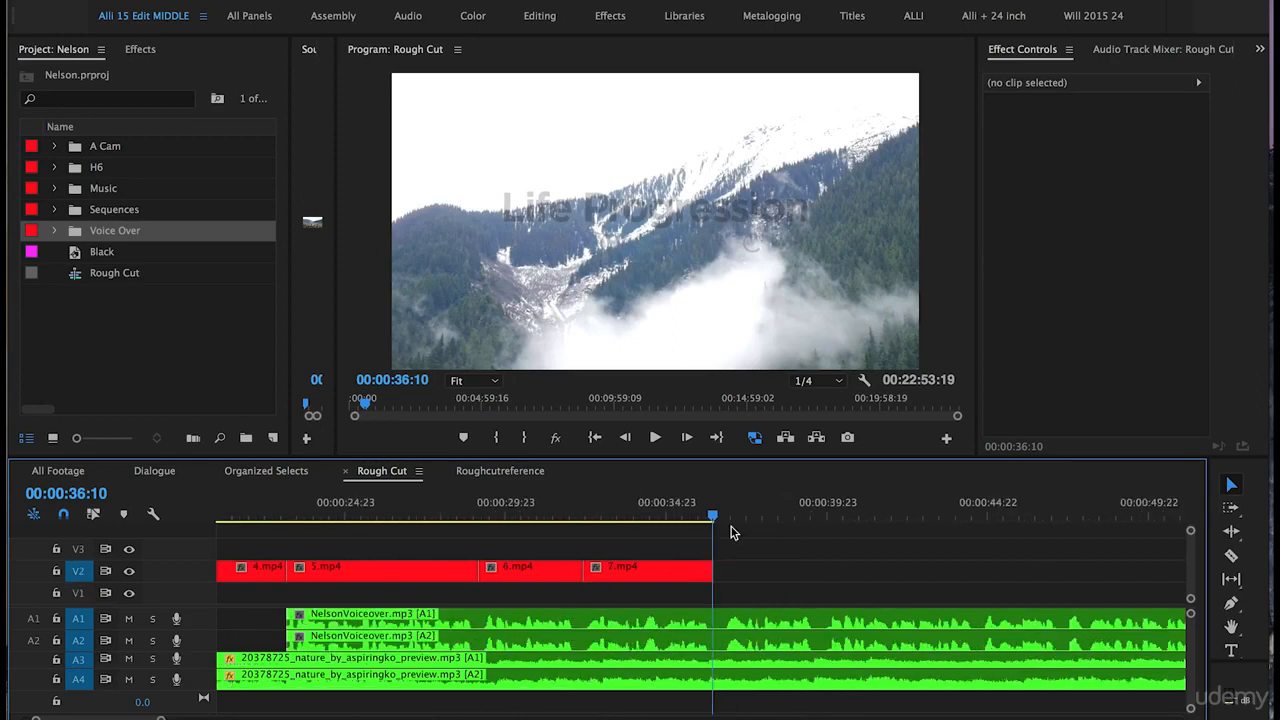
{"action": "key", "text": "="}
{"action": "key", "text": "Right"}
{"action": "key", "text": "-"}
{"action": "key", "text": "super+v"}
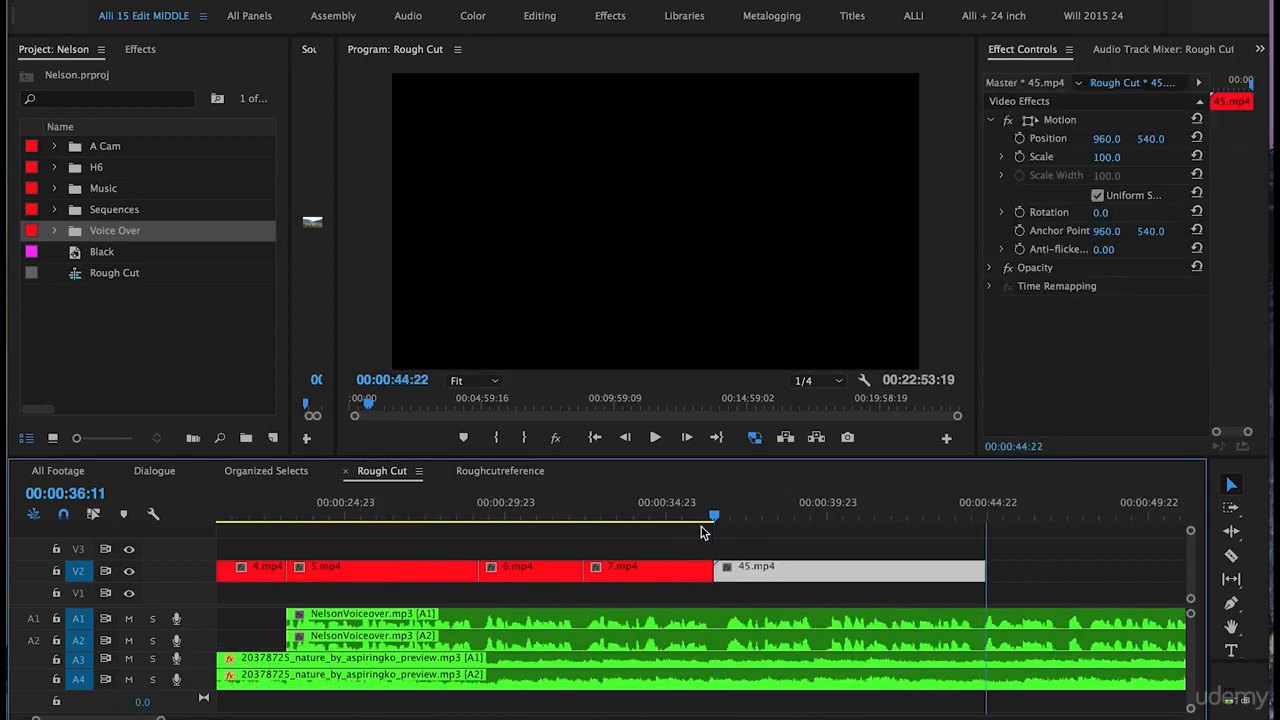
- Play the sequence from the 5.mp4 area through 7.mp4 into 45.mp4
{"action": "key", "text": "-"}
{"action": "left_click", "coordinate": [622, 505]}
{"action": "key", "text": "space"}
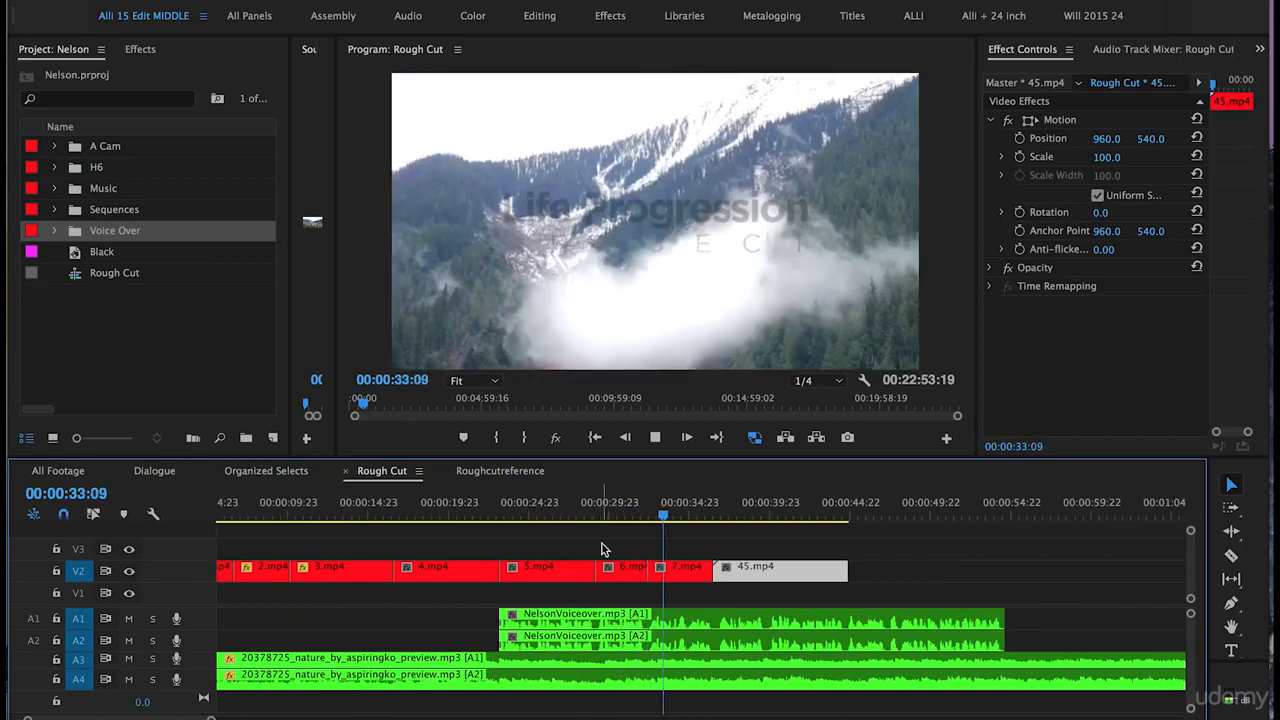
{"action": "scroll", "coordinate": [603, 555], "scroll_direction": "down", "scroll_amount": 2}
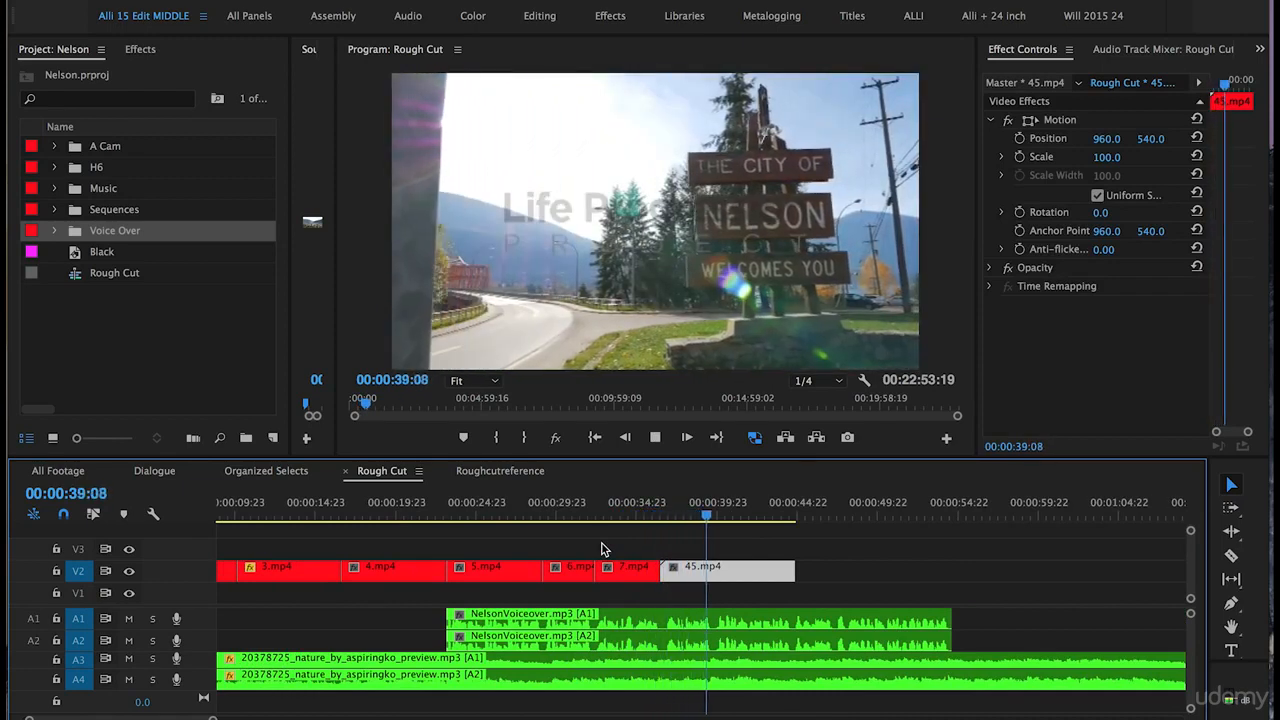
{"action": "key", "text": "space"}
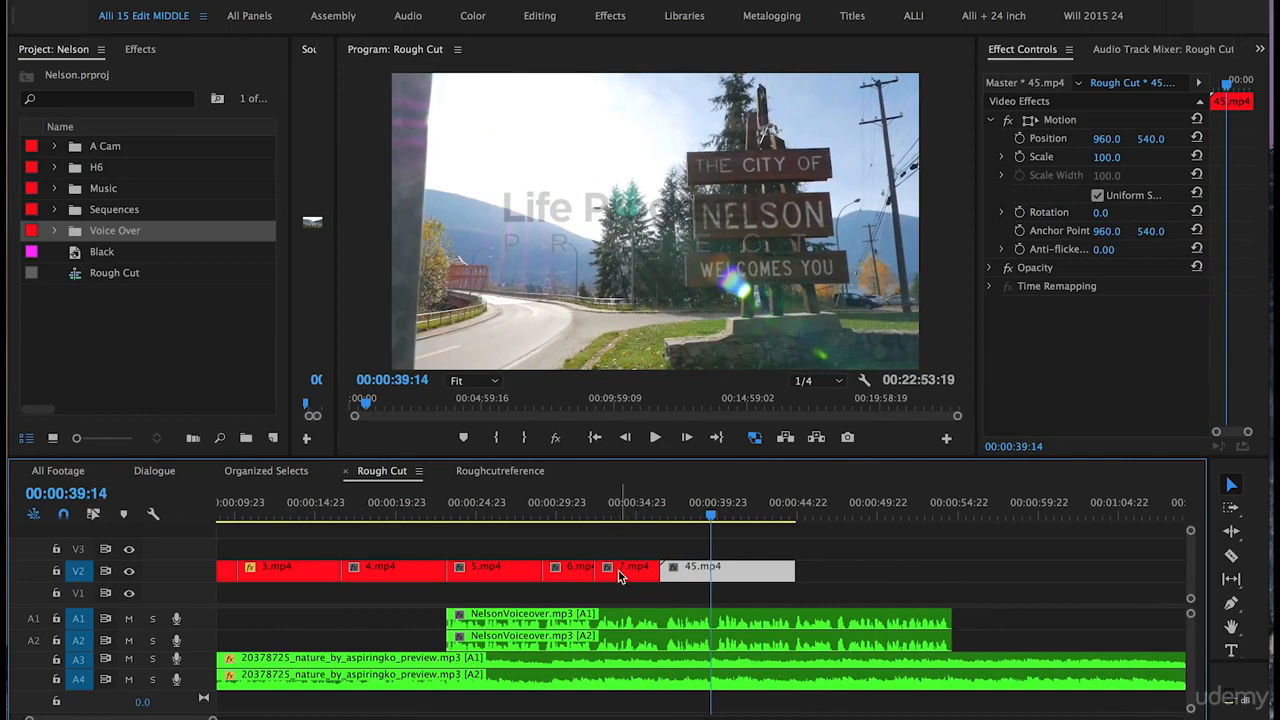
- Move 7.mp4 out further down the timeline and slide 45.mp4 back directly after 6.mp4
{"action": "left_click", "coordinate": [616, 578]}
{"action": "left_click_drag", "start_coordinate": [616, 578], "coordinate": [1165, 578]}
{"action": "left_click_drag", "start_coordinate": [729, 573], "coordinate": [653, 568]}
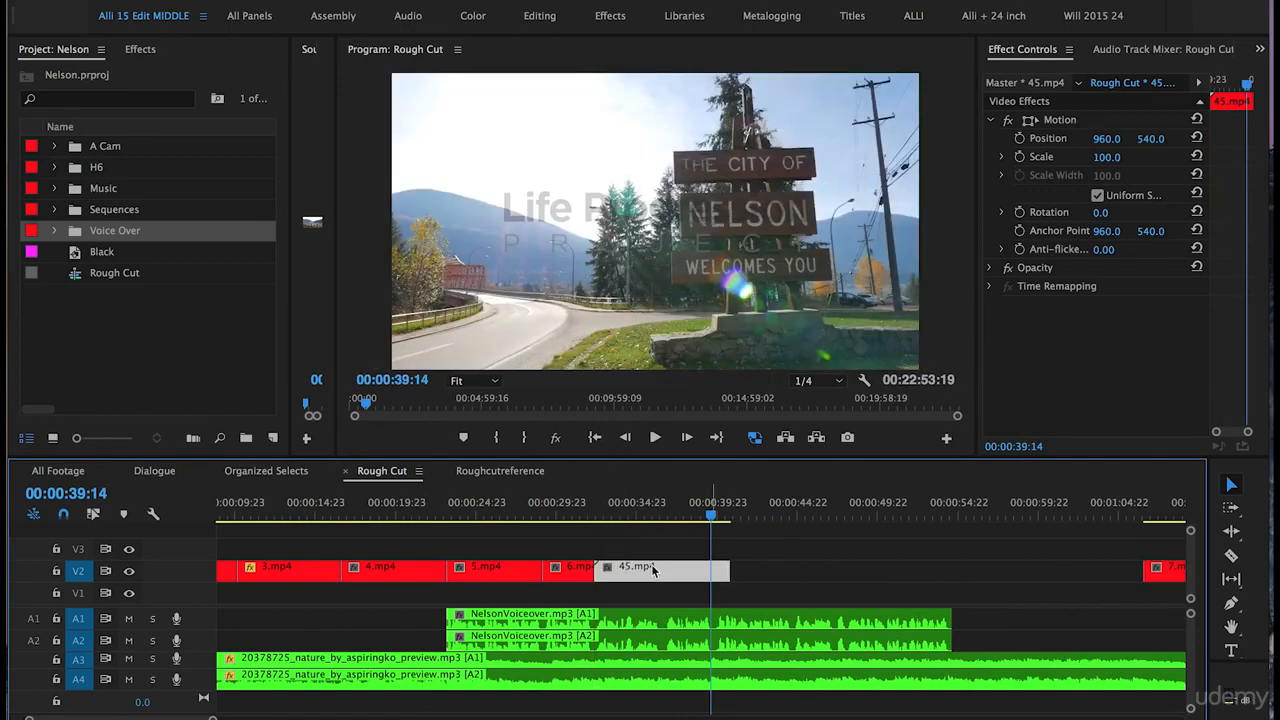
- Trim the start of 45.mp4 and move it back up against the end of 6.mp4
{"action": "left_click", "coordinate": [575, 511]}
{"action": "key", "text": "space"}
{"action": "key", "text": "equal"}
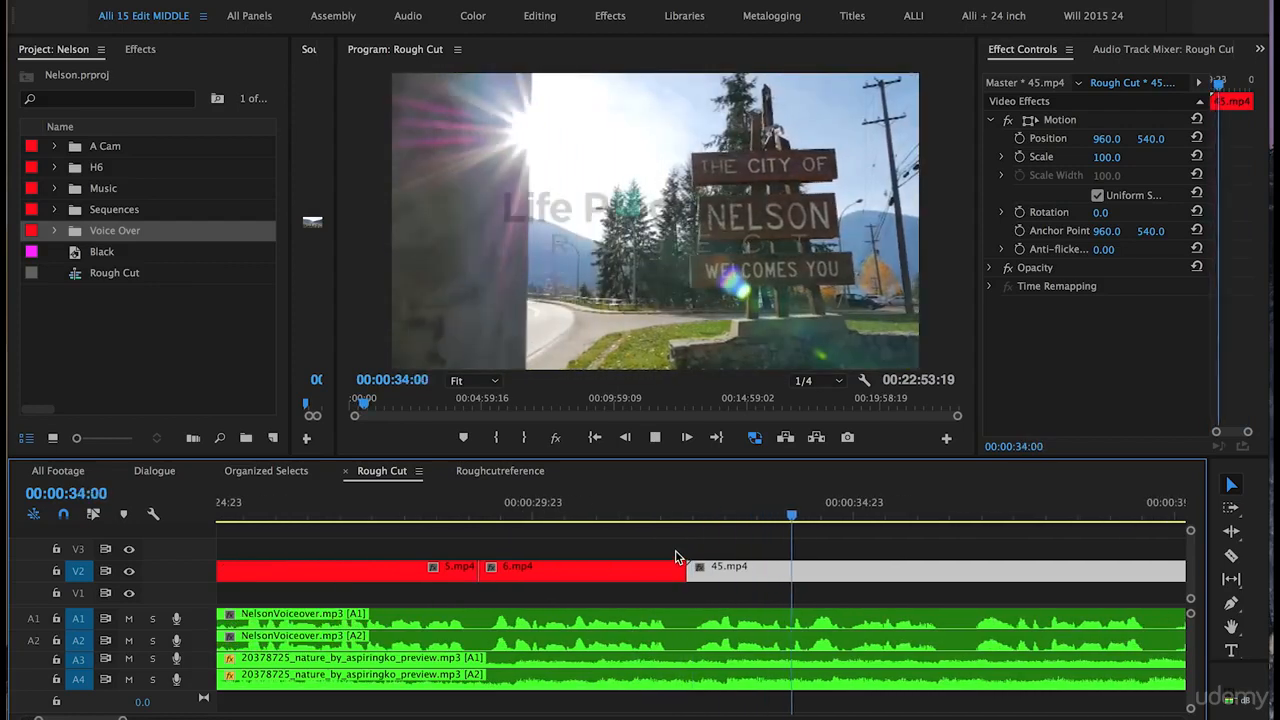
{"action": "key", "text": "space"}
{"action": "left_click_drag", "start_coordinate": [725, 577], "coordinate": [887, 575]}
{"action": "left_click_drag", "start_coordinate": [693, 574], "coordinate": [848, 575]}
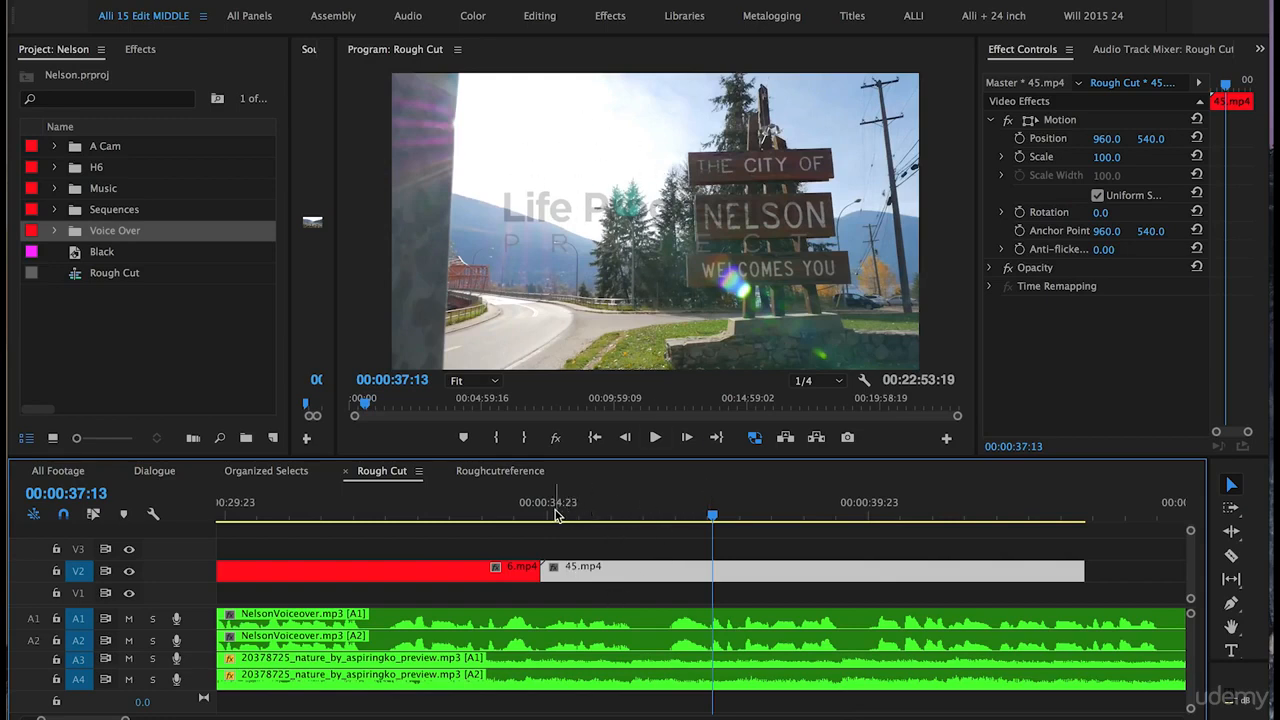
{"action": "left_click_drag", "start_coordinate": [543, 510], "coordinate": [654, 518]}
{"action": "left_click_drag", "start_coordinate": [546, 573], "coordinate": [584, 571]}
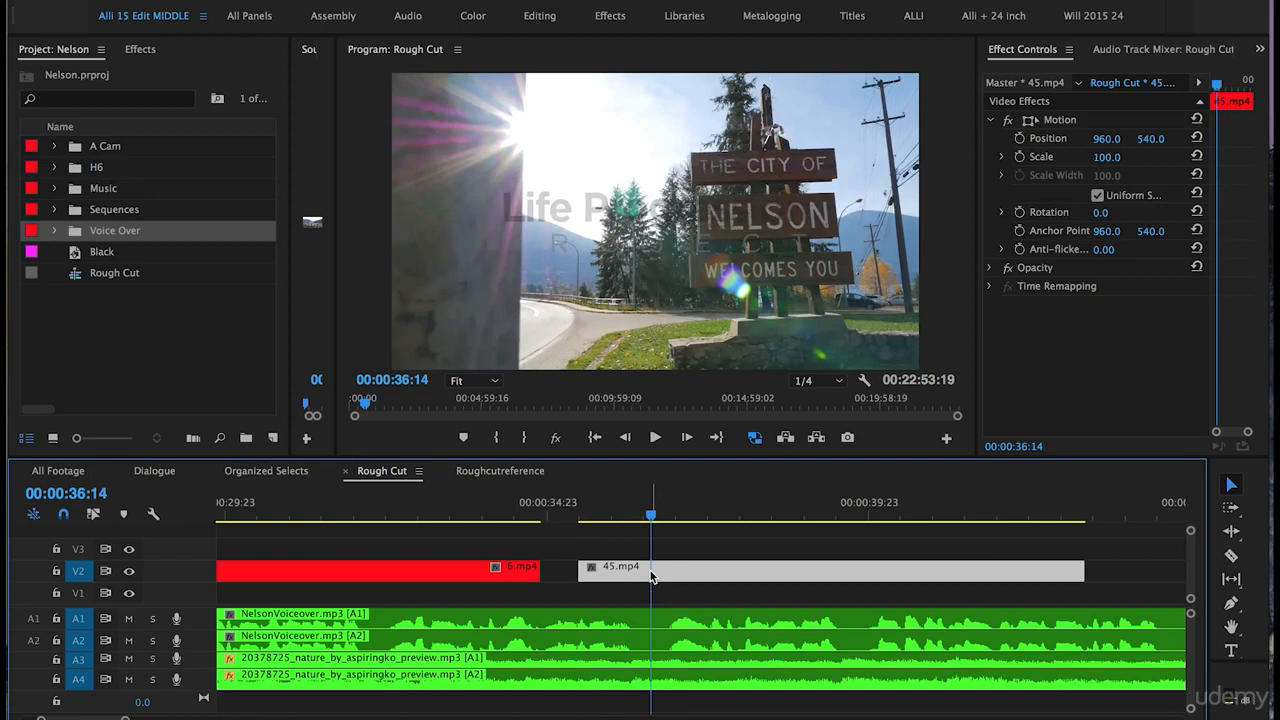
{"action": "left_click_drag", "start_coordinate": [651, 577], "coordinate": [614, 577]}
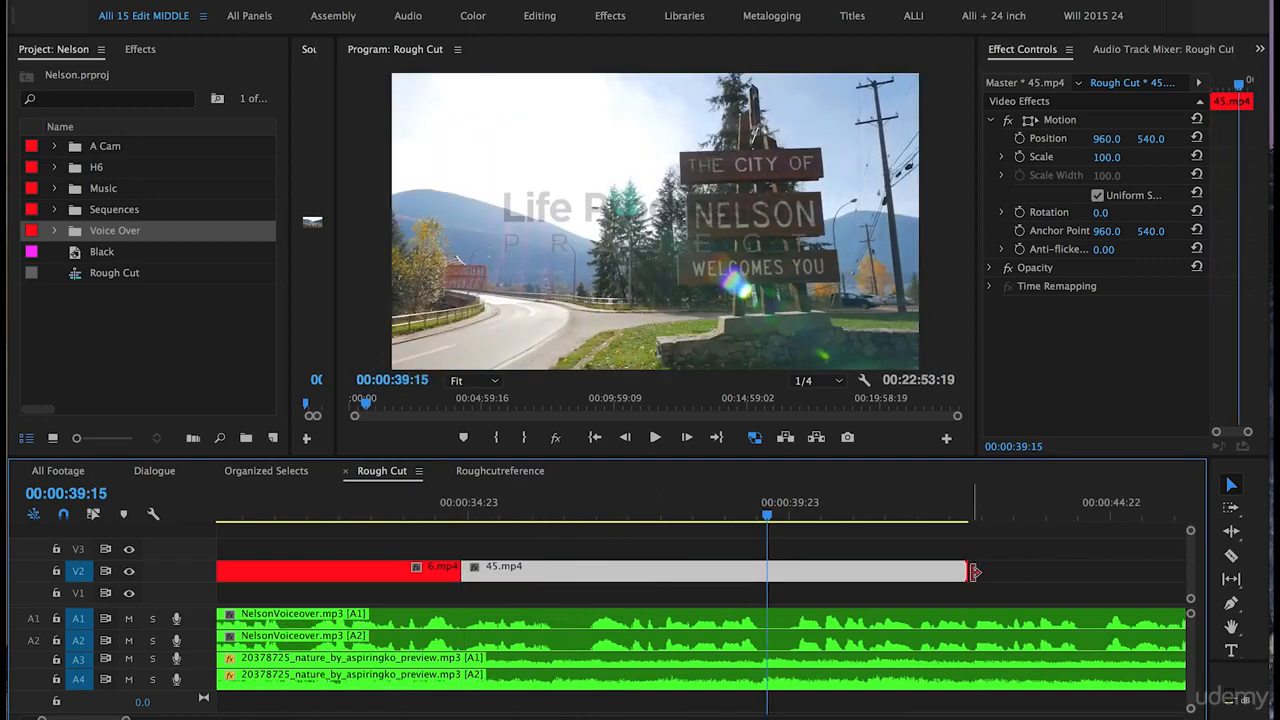
{"action": "left_click_drag", "start_coordinate": [974, 572], "coordinate": [775, 559]}
{"action": "left_click", "coordinate": [659, 550]}
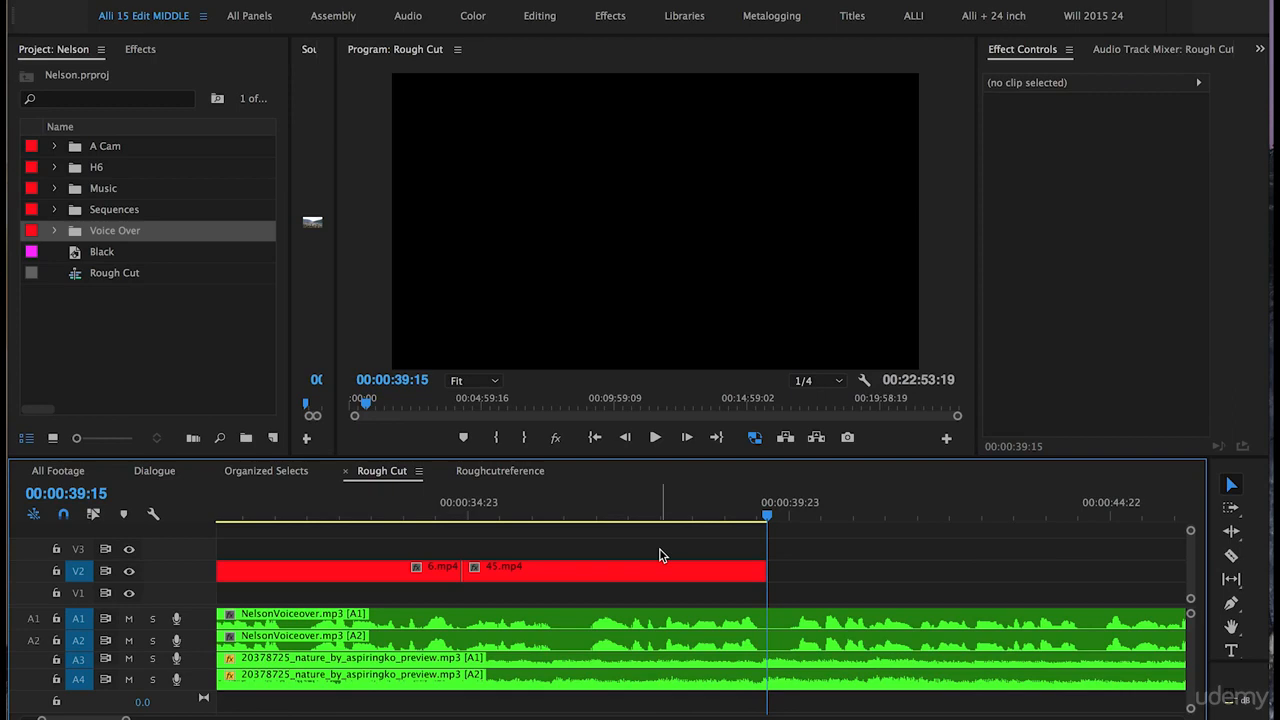
- Bring 8.mp4 from later in the timeline to sit directly after 45.mp4 and play the join
{"action": "key", "text": "minus"}
{"action": "key", "text": "minus"}
{"action": "key", "text": "minus"}
{"action": "key", "text": "minus"}
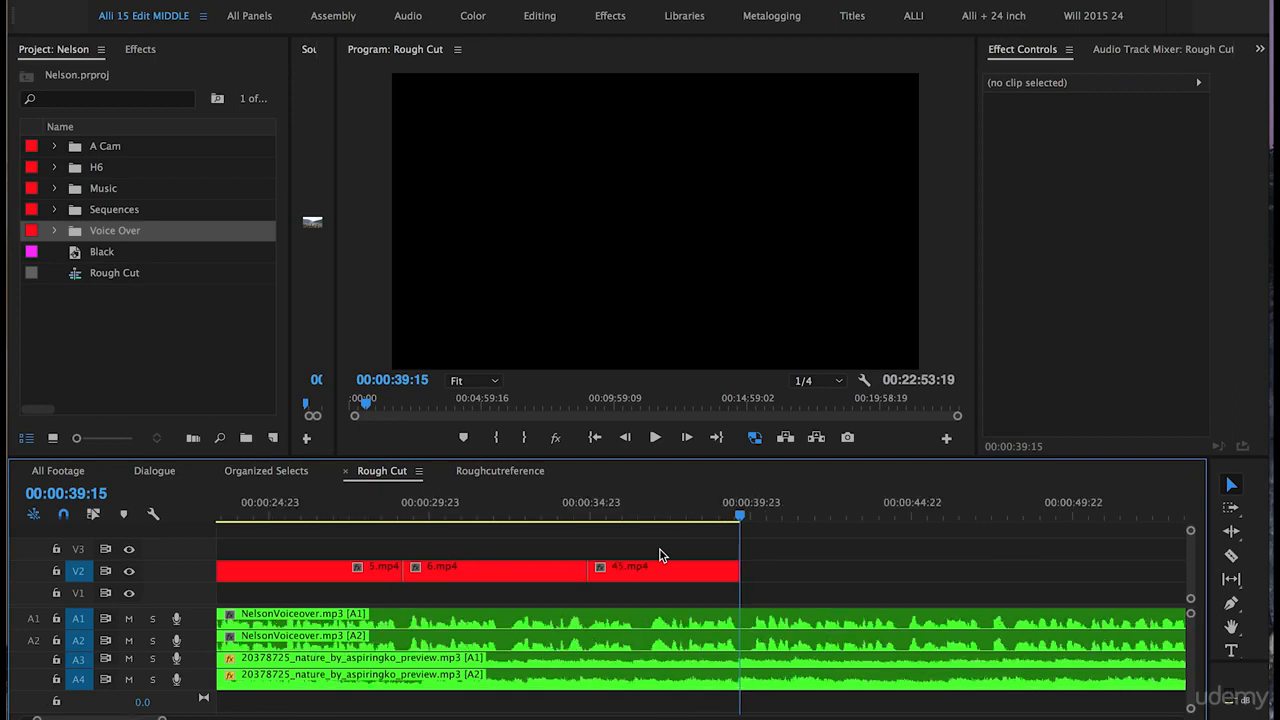
{"action": "key", "text": "minus"}
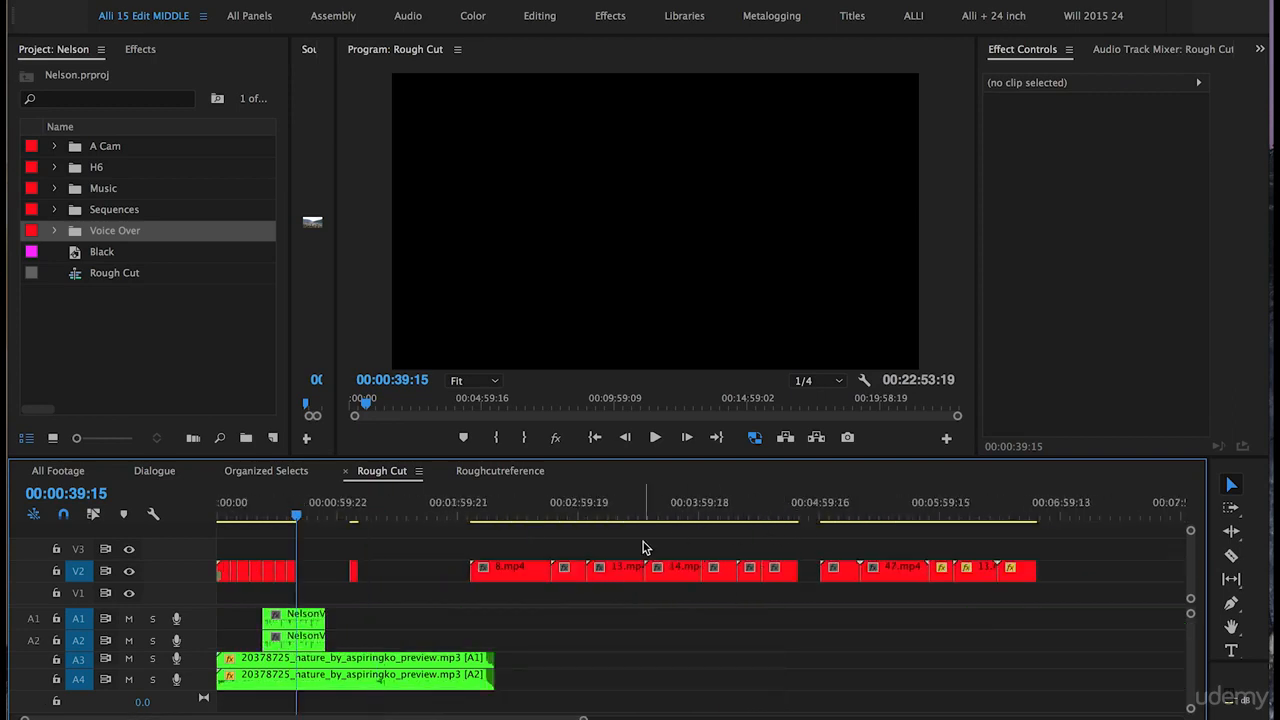
{"action": "left_click_drag", "start_coordinate": [512, 567], "coordinate": [336, 553]}
{"action": "left_click", "coordinate": [294, 514]}
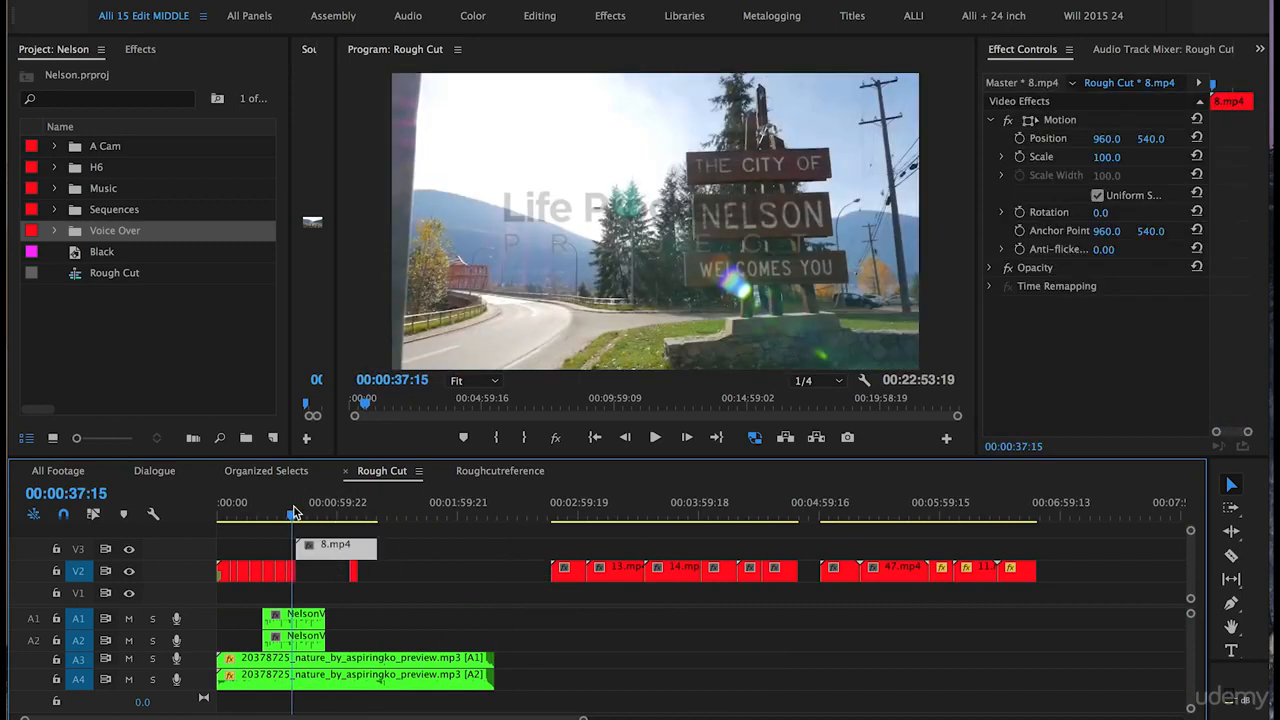
{"action": "key", "text": "equal"}
{"action": "key", "text": "equal"}
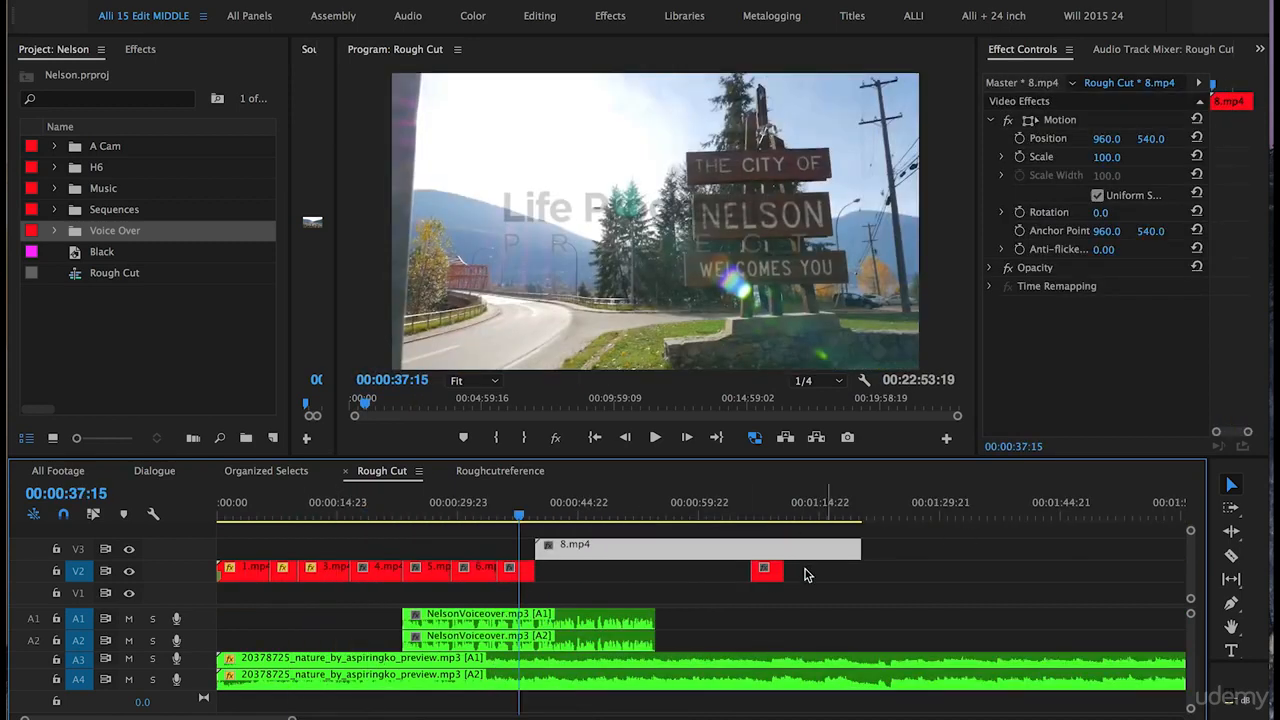
{"action": "left_click", "coordinate": [767, 572]}
{"action": "left_click_drag", "start_coordinate": [773, 575], "coordinate": [981, 577]}
{"action": "left_click_drag", "start_coordinate": [580, 553], "coordinate": [610, 578]}
{"action": "key", "text": "equal"}
{"action": "key", "text": "space"}
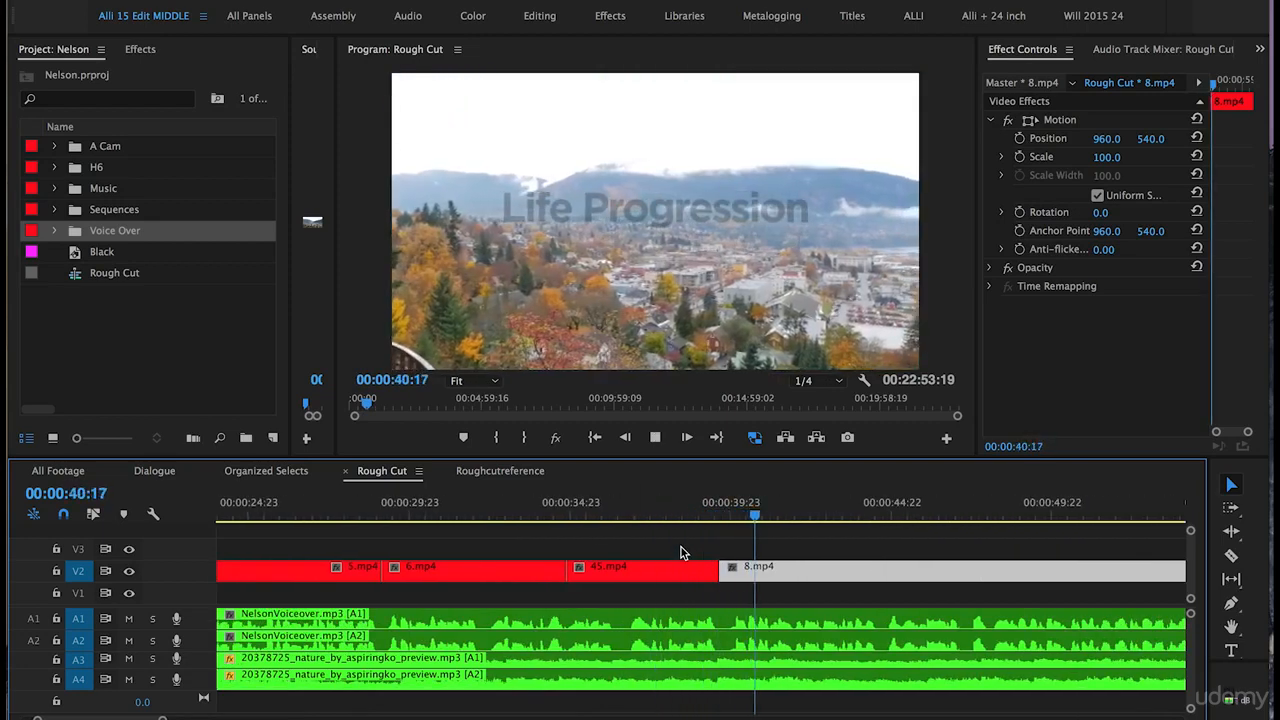
- Select 45.mp4 and 8.mp4 together and shift them earlier over the end of 6.mp4
{"action": "left_click", "coordinate": [388, 513]}
{"action": "left_click", "coordinate": [592, 567]}
{"action": "left_click_drag", "start_coordinate": [770, 549], "coordinate": [623, 580]}
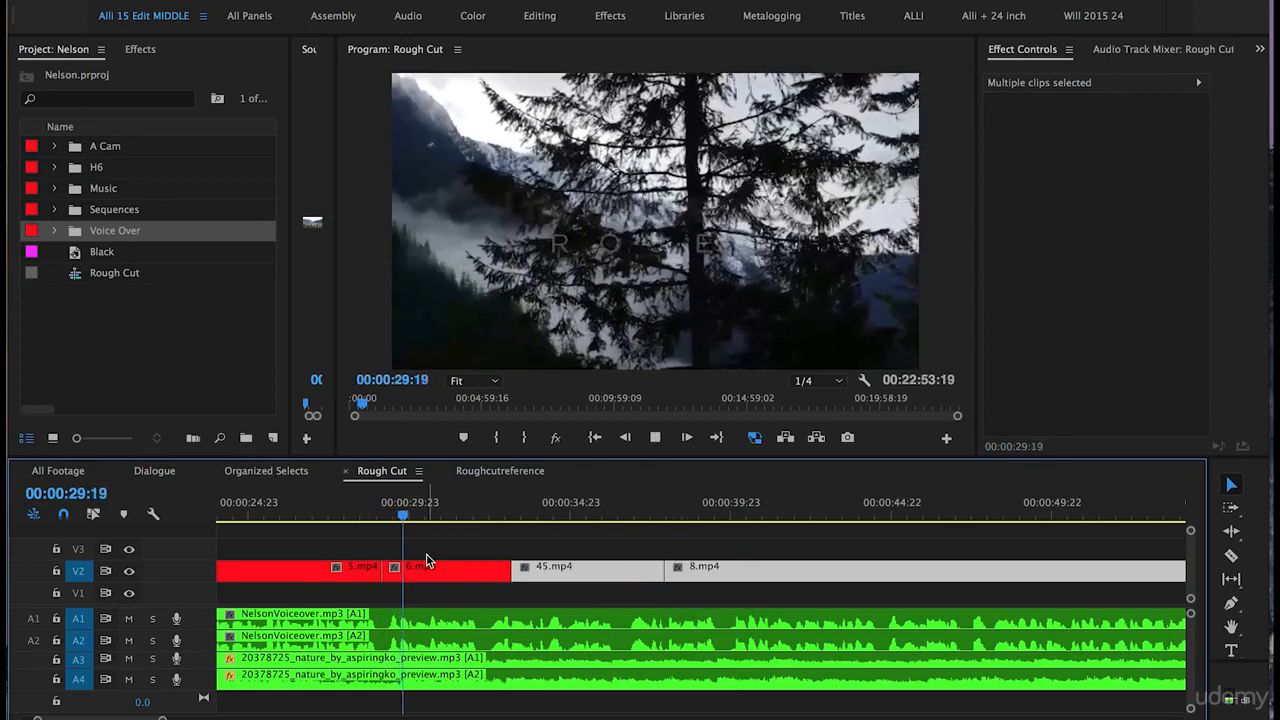
{"action": "left_click", "coordinate": [354, 554]}
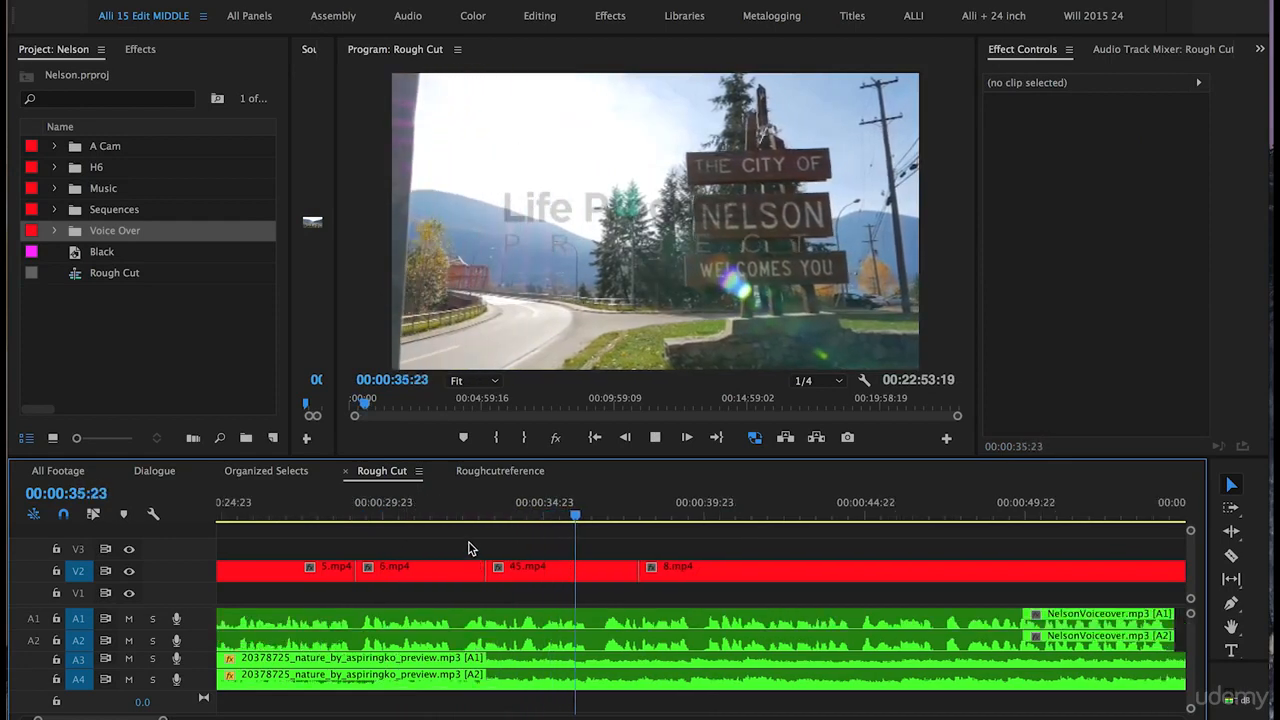
- Move 8.mp4 slightly earlier over the end of 45.mp4 and play through it
{"action": "key", "text": "space"}
{"action": "left_click", "coordinate": [703, 576]}
{"action": "left_click_drag", "start_coordinate": [703, 576], "coordinate": [660, 577]}
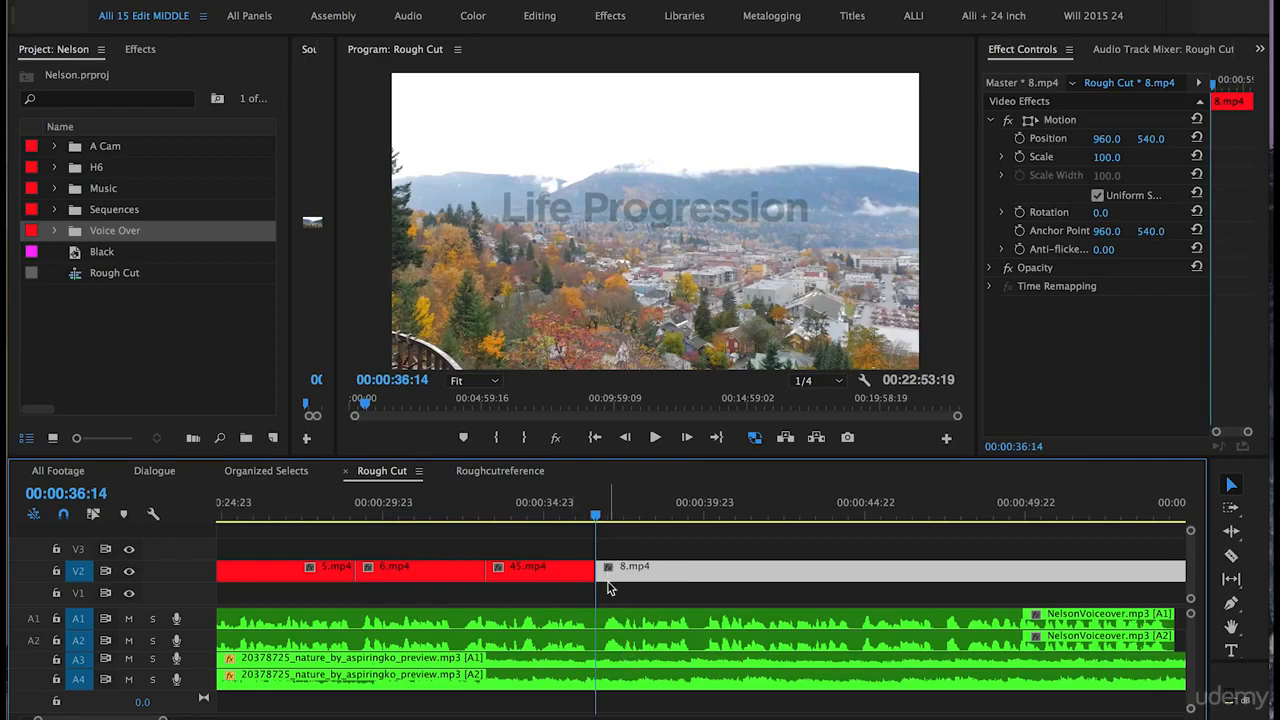
{"action": "left_click", "coordinate": [537, 502]}
{"action": "key", "text": "space"}
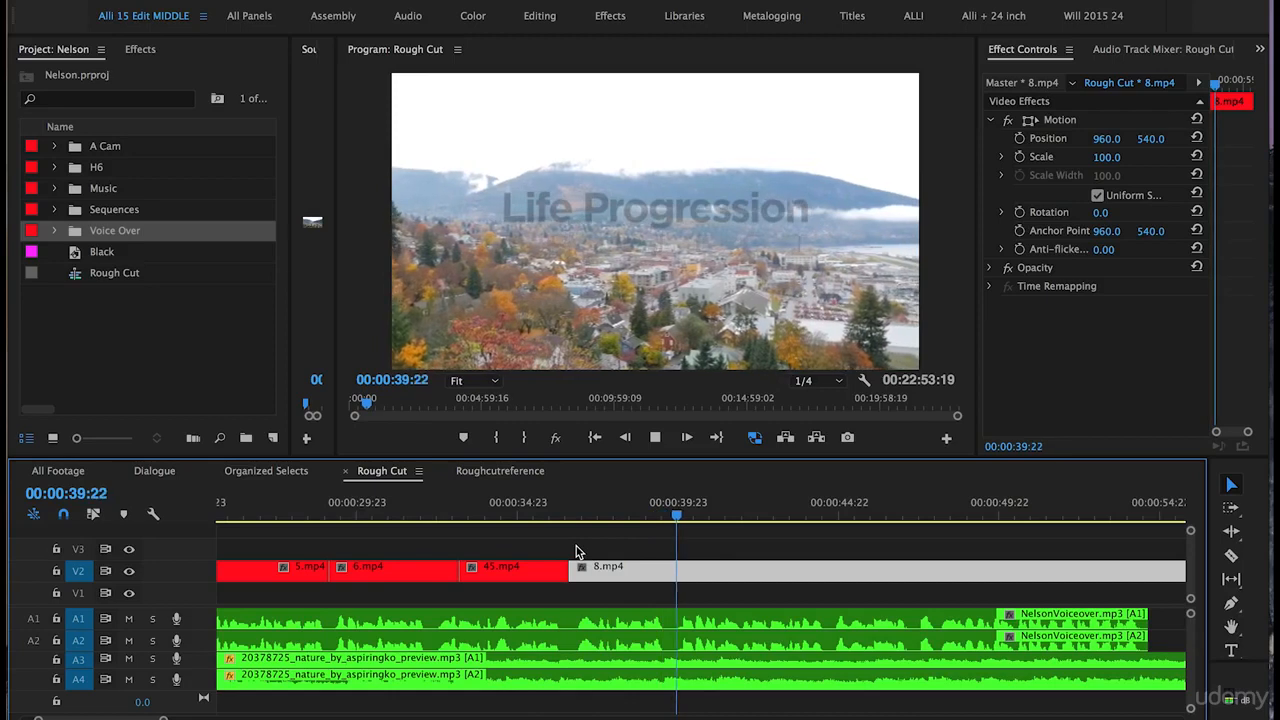
{"action": "key", "text": "space"}
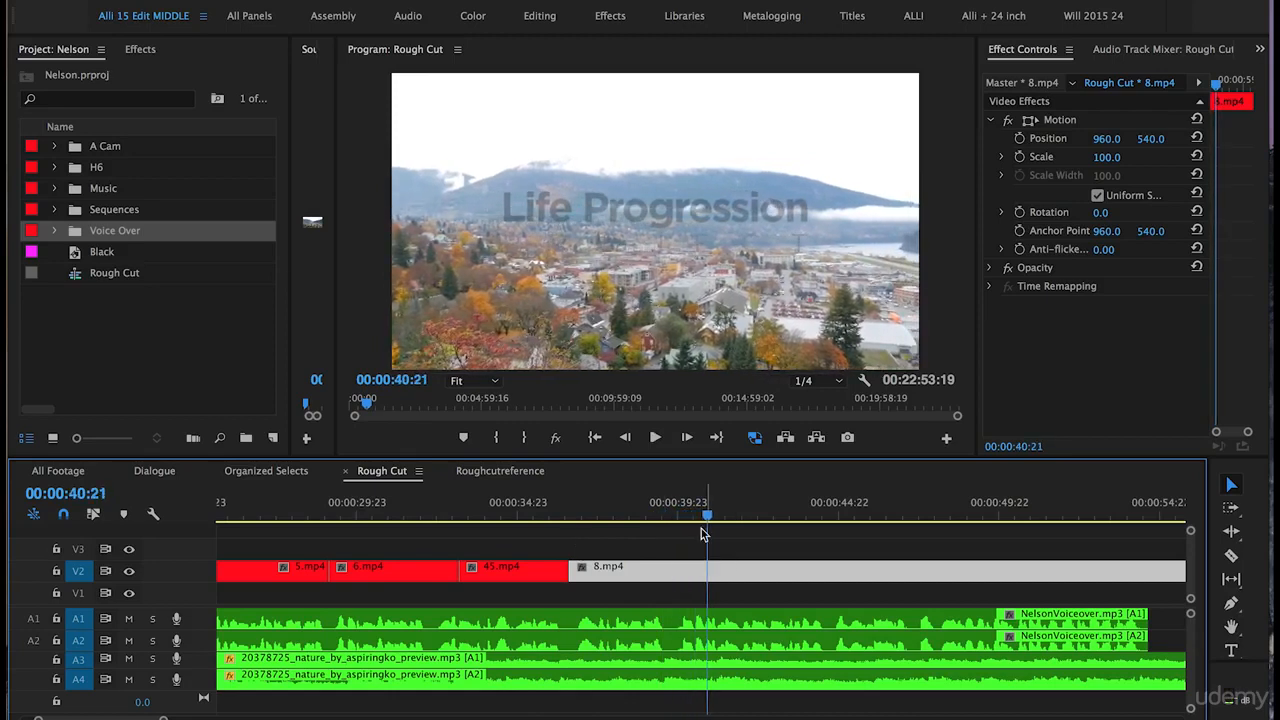
- Cut 8.mp4 at the playhead around 00:00:40:21 with the Razor and delete the remaining part
{"action": "key", "text": "c"}
{"action": "left_click", "coordinate": [711, 570]}
{"action": "key", "text": "v"}
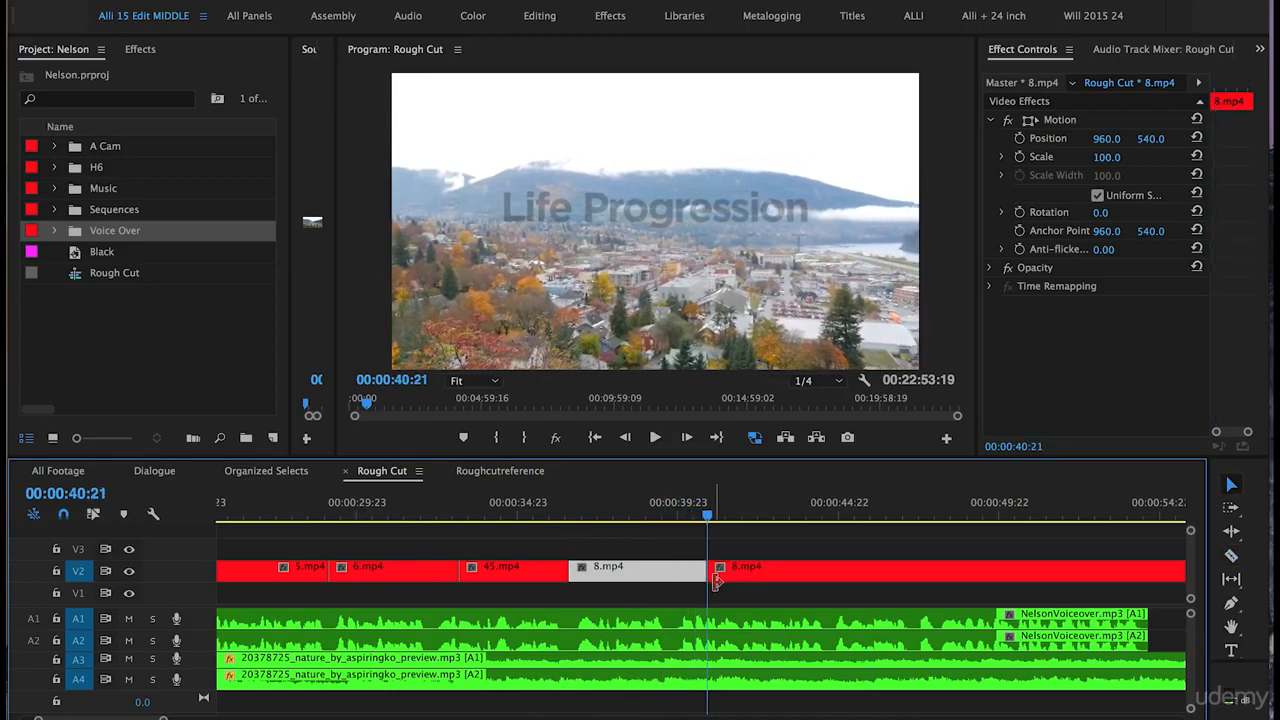
{"action": "left_click", "coordinate": [746, 578]}
{"action": "key", "text": "Delete"}
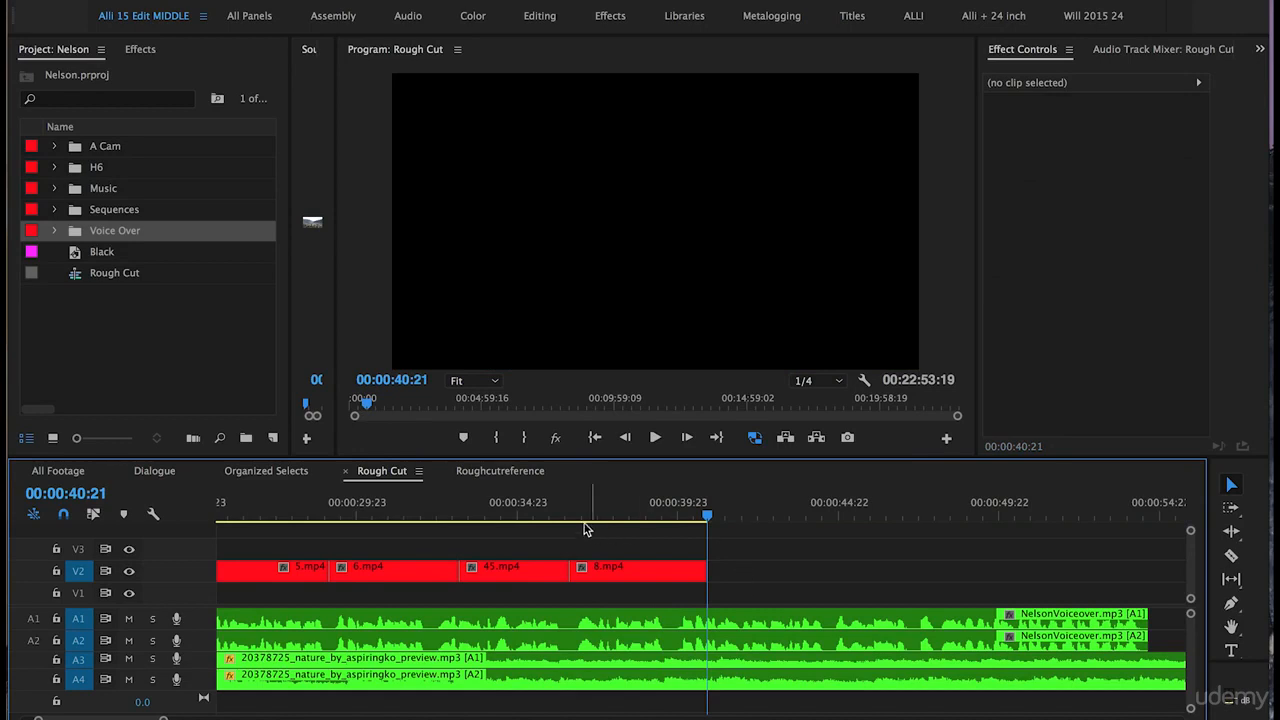
- Bring 9.mp4 from the end of the sequence to follow 8.mp4
{"action": "key", "text": "backslash"}
{"action": "left_click_drag", "start_coordinate": [566, 516], "coordinate": [636, 527]}
{"action": "left_click_drag", "start_coordinate": [690, 530], "coordinate": [940, 518]}
{"action": "key", "text": "="}
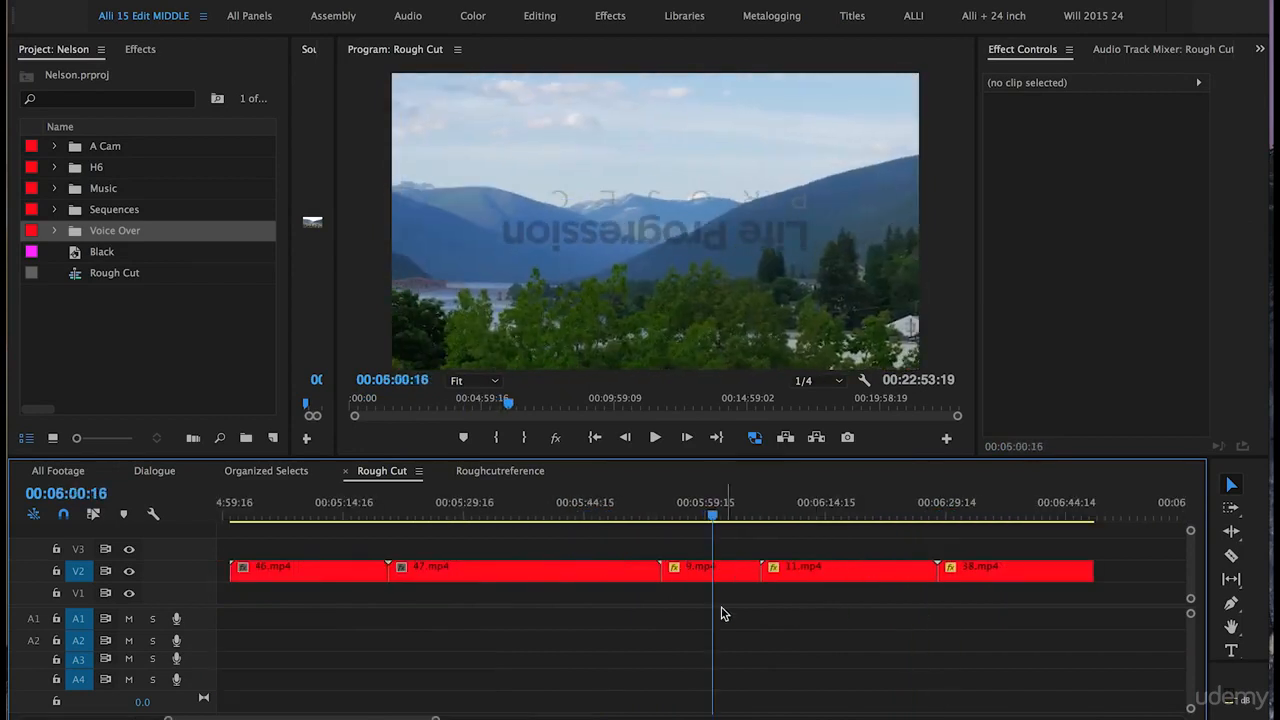
{"action": "left_click", "coordinate": [694, 572]}
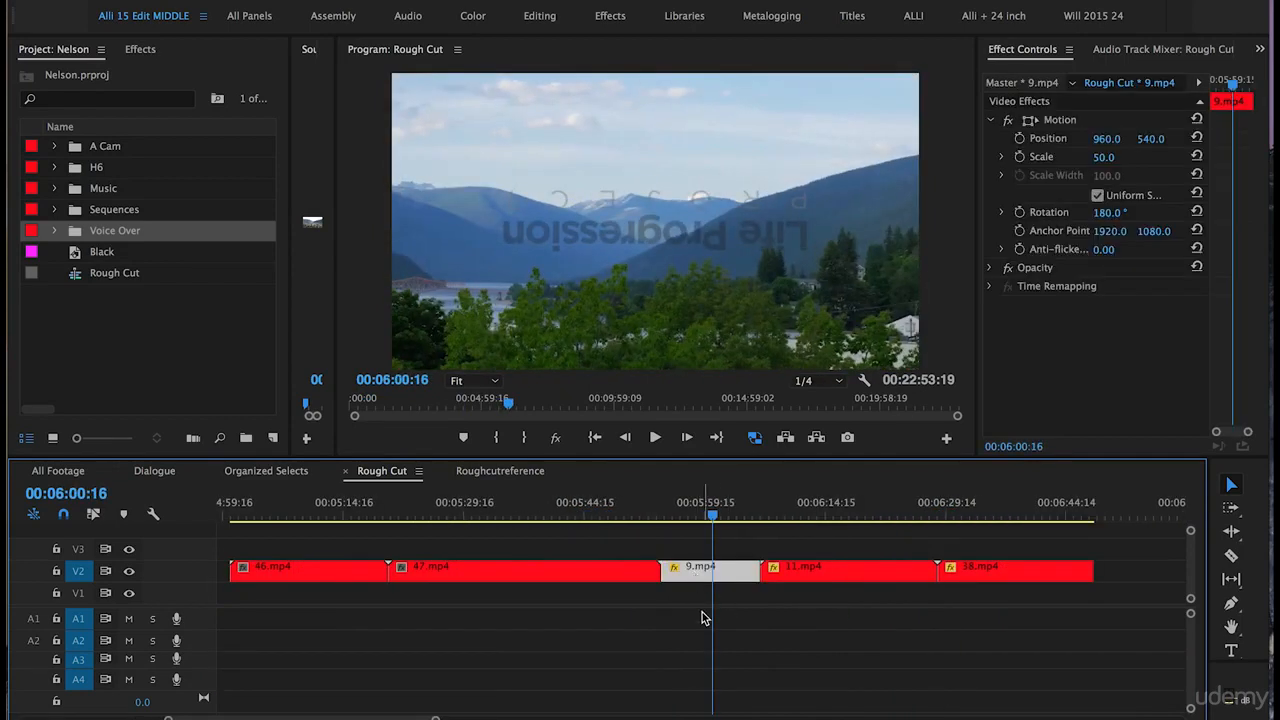
{"action": "key", "text": "Delete"}
{"action": "key", "text": "minus"}
{"action": "key", "text": "minus"}
{"action": "left_click", "coordinate": [262, 510]}
{"action": "key", "text": "="}
{"action": "key", "text": "="}
{"action": "key", "text": "="}
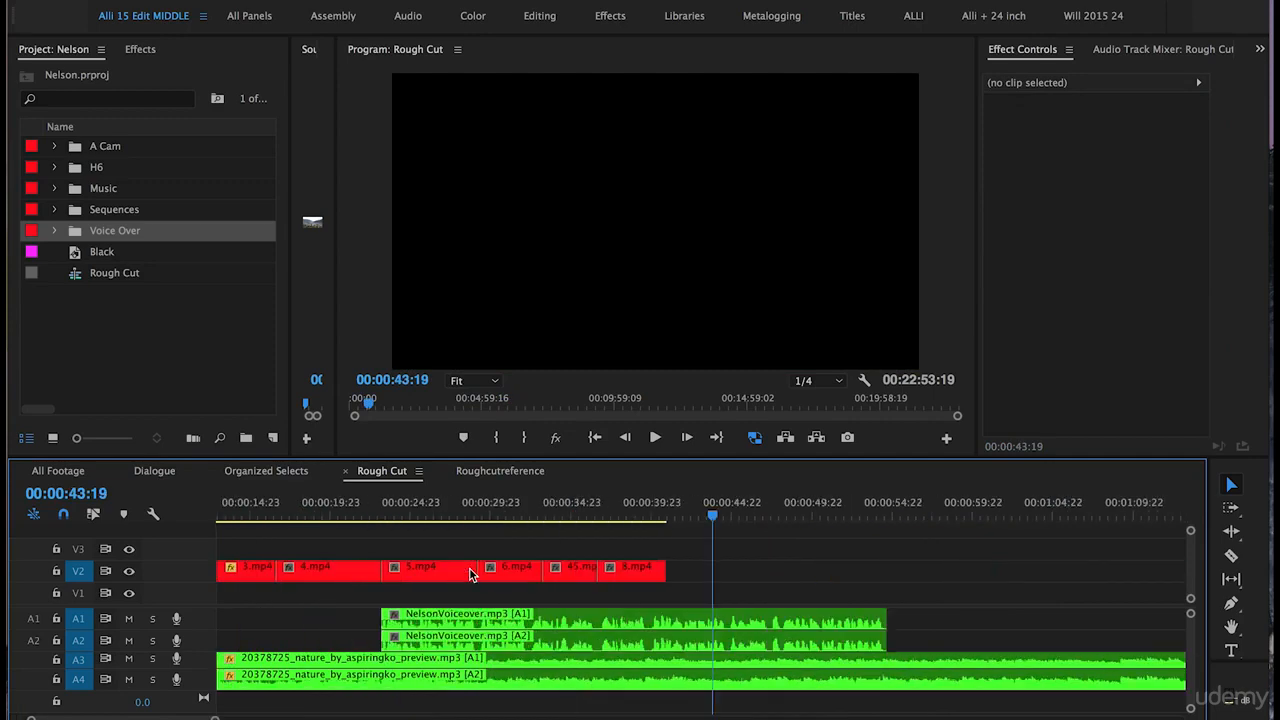
{"action": "key", "text": "ctrl+z"}
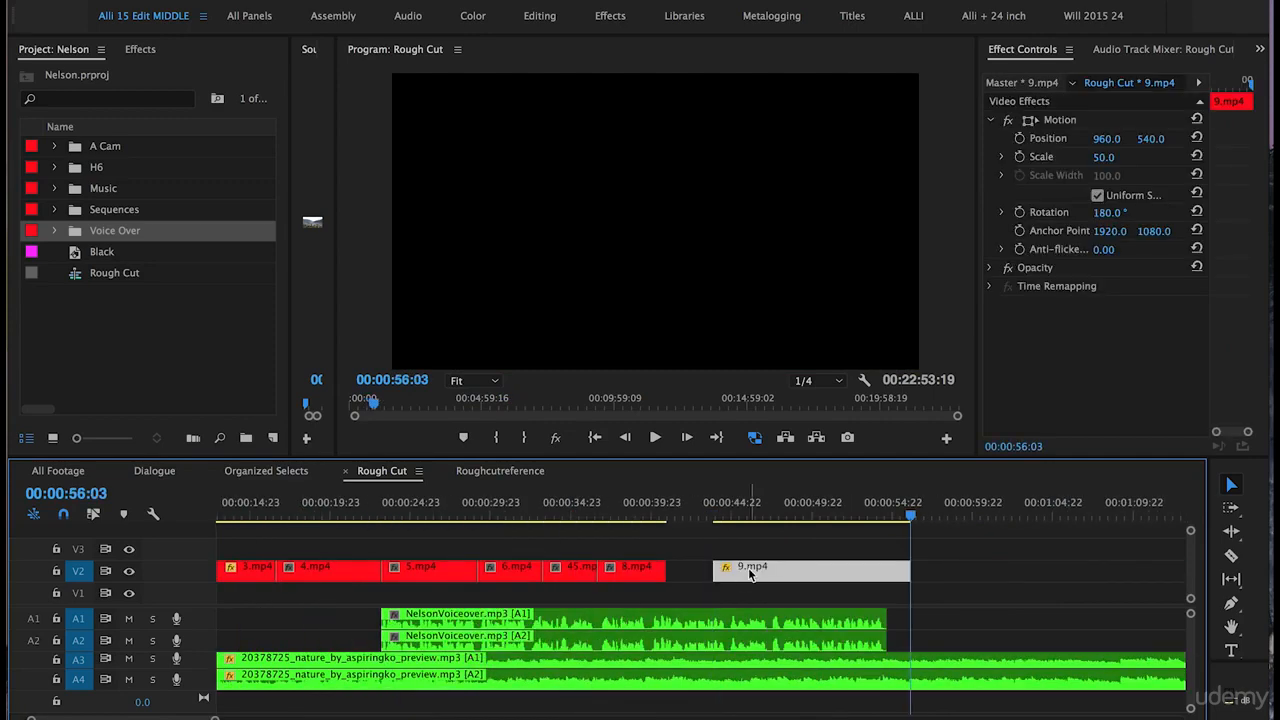
- Move 9.mp4 up against the end of 8.mp4, shorten its end, and play it
{"action": "left_click_drag", "start_coordinate": [767, 570], "coordinate": [718, 570]}
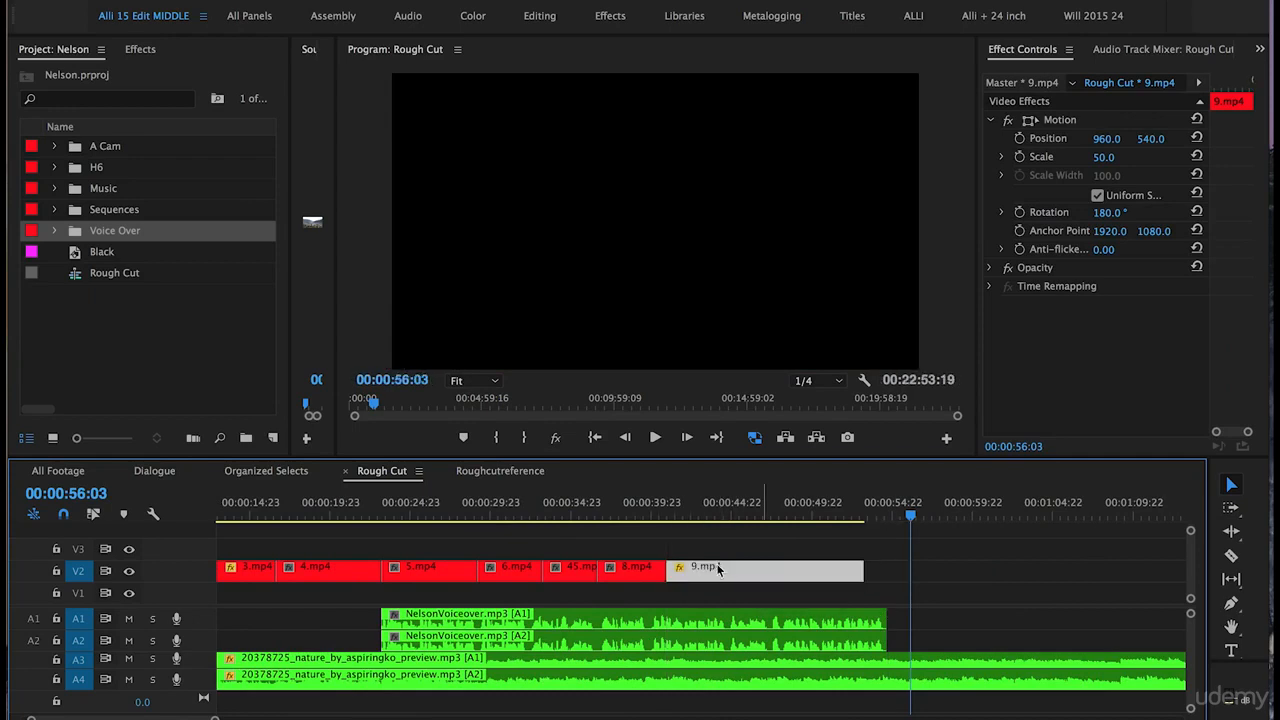
{"action": "left_click_drag", "start_coordinate": [893, 577], "coordinate": [771, 580]}
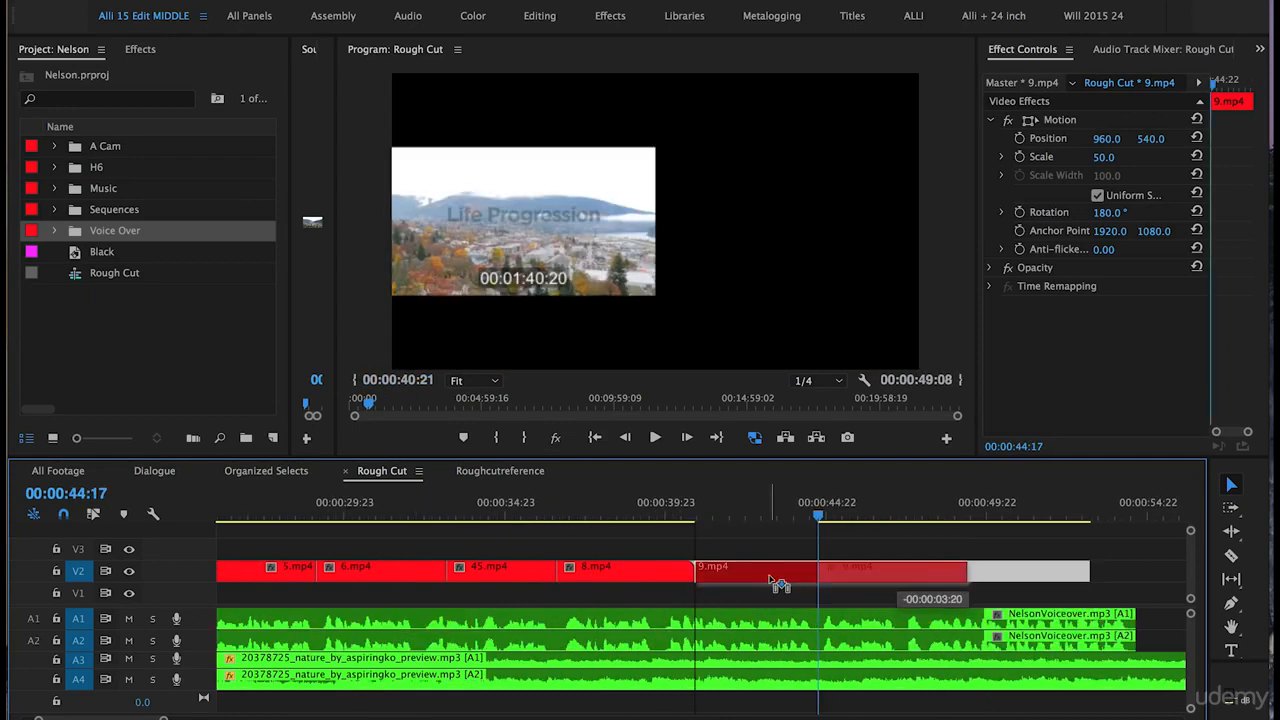
{"action": "left_click", "coordinate": [665, 494]}
{"action": "key", "text": "space"}
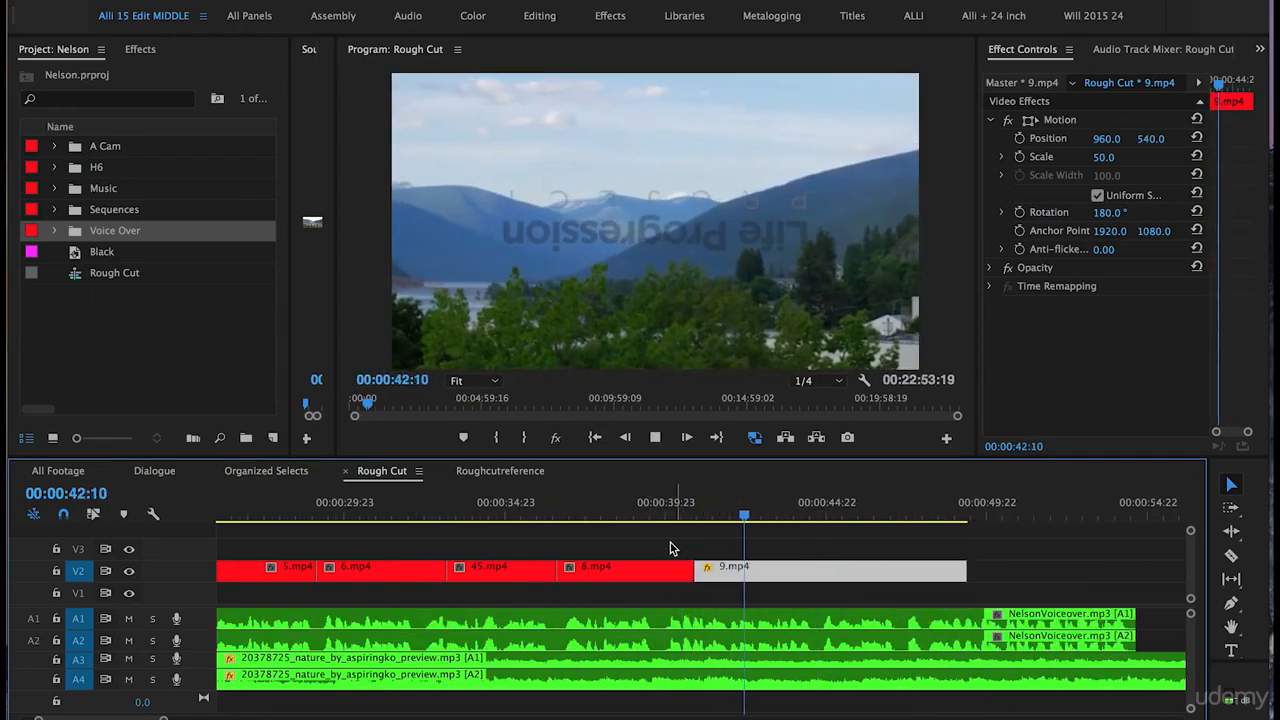
{"action": "key", "text": "space"}
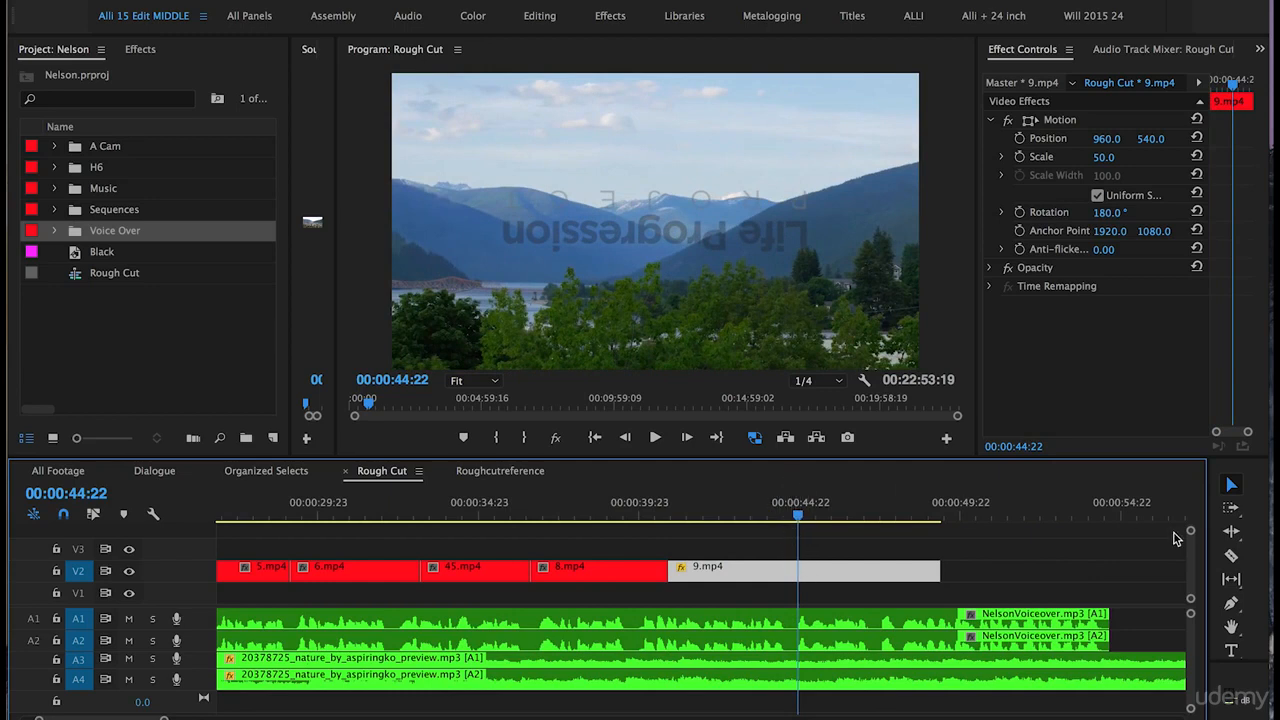
- Slip the contents of 9.mp4 with the Slip Tool and play it back
{"action": "left_click", "coordinate": [1231, 582]}
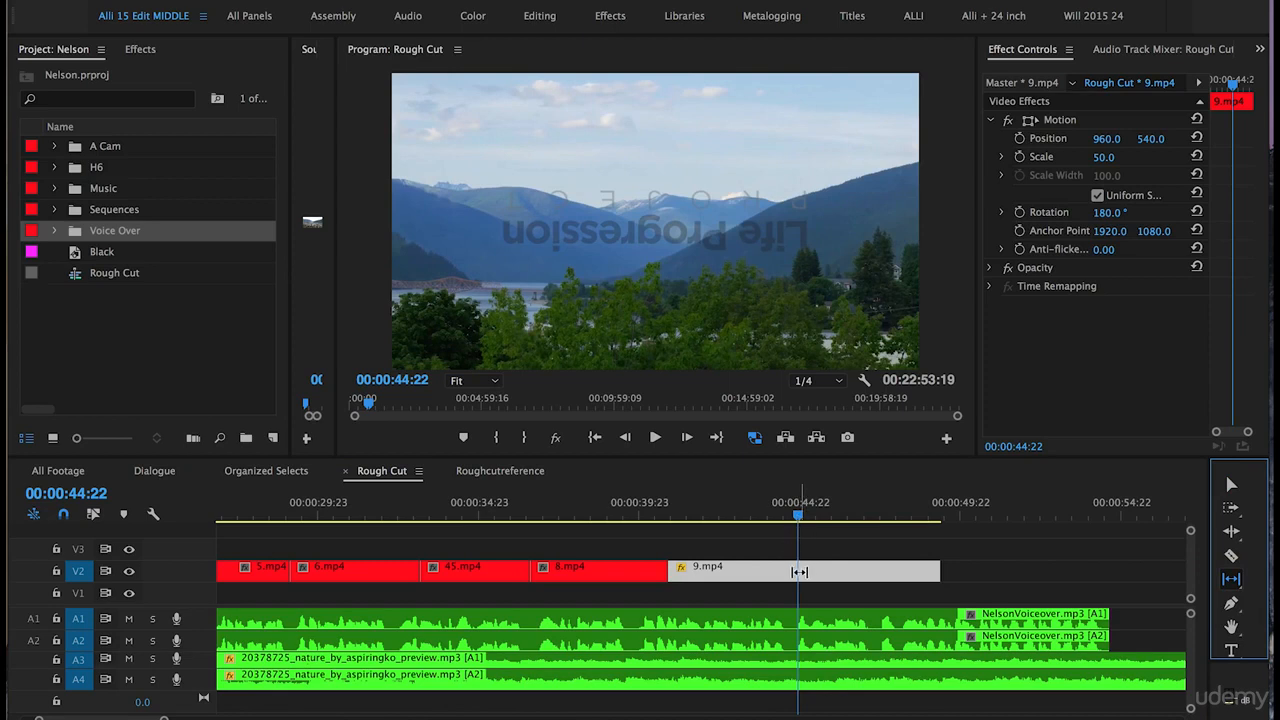
{"action": "left_click_drag", "start_coordinate": [797, 571], "coordinate": [680, 570]}
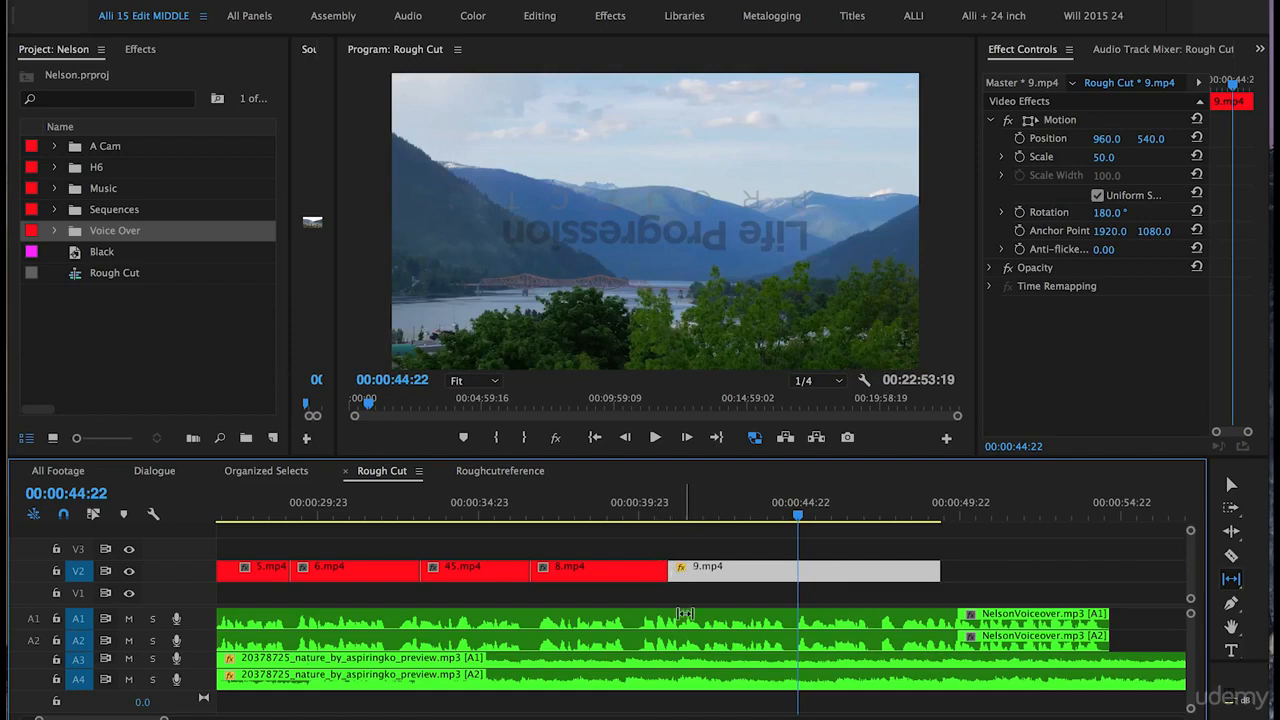
{"action": "key", "text": "v"}
{"action": "left_click", "coordinate": [645, 508]}
{"action": "key", "text": "space"}
- Trim the end of 9.mp4 to about 00:00:44:22 and save the project
{"action": "left_click_drag", "start_coordinate": [927, 570], "coordinate": [790, 568]}
{"action": "key", "text": "shift+Left"}
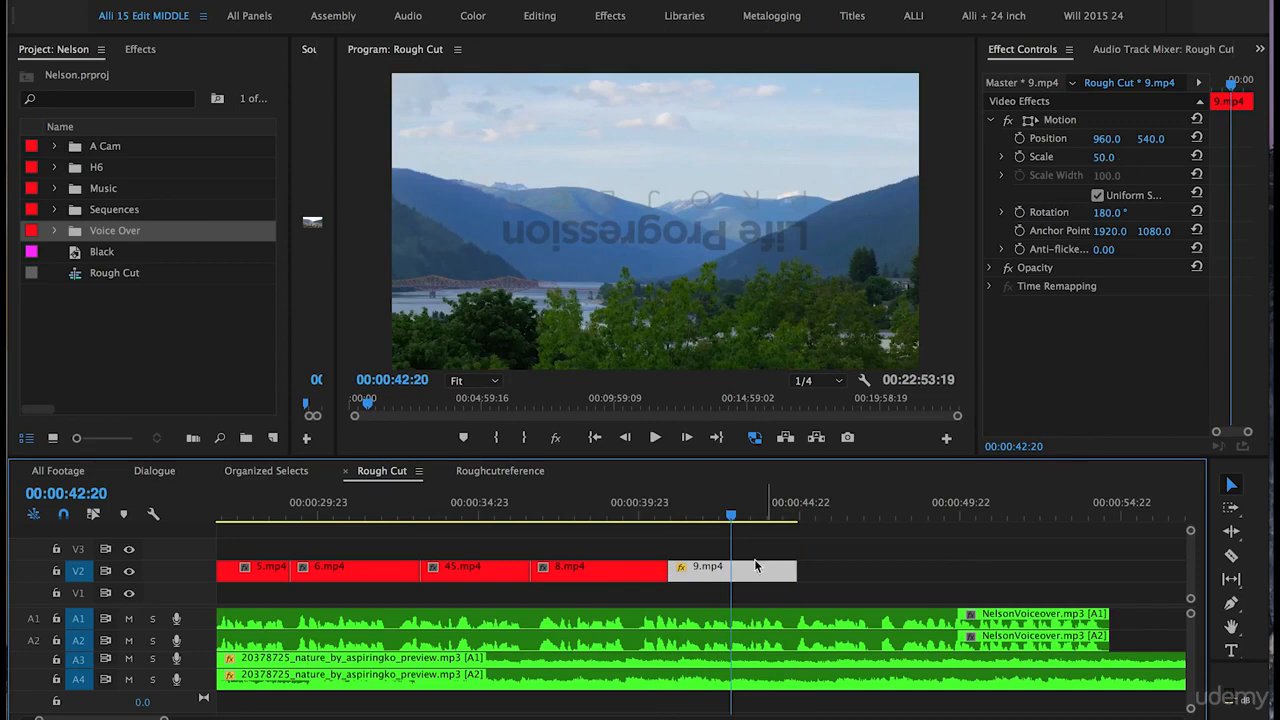
{"action": "key", "text": "ctrl+s"}
- Set the Scale of 9.mp4 to 100
{"action": "left_click", "coordinate": [1100, 157]}
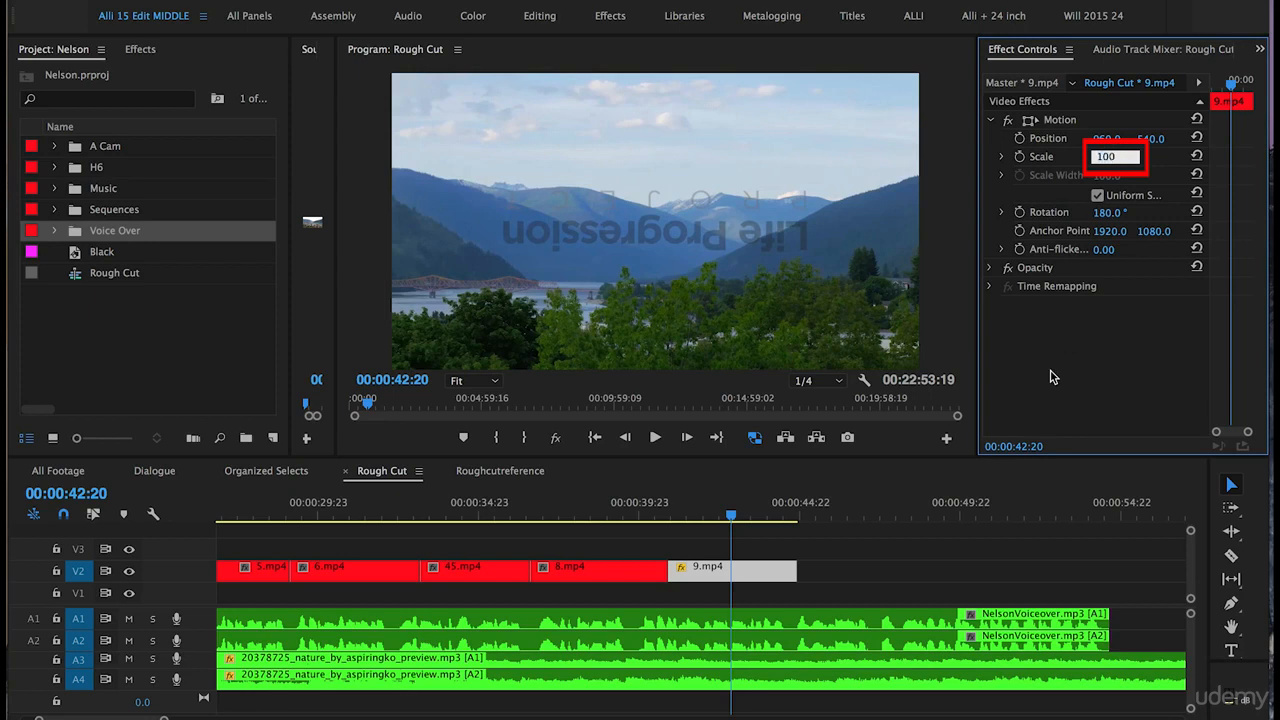
{"action": "key", "text": "Return"}
{"action": "left_click", "coordinate": [735, 512]}
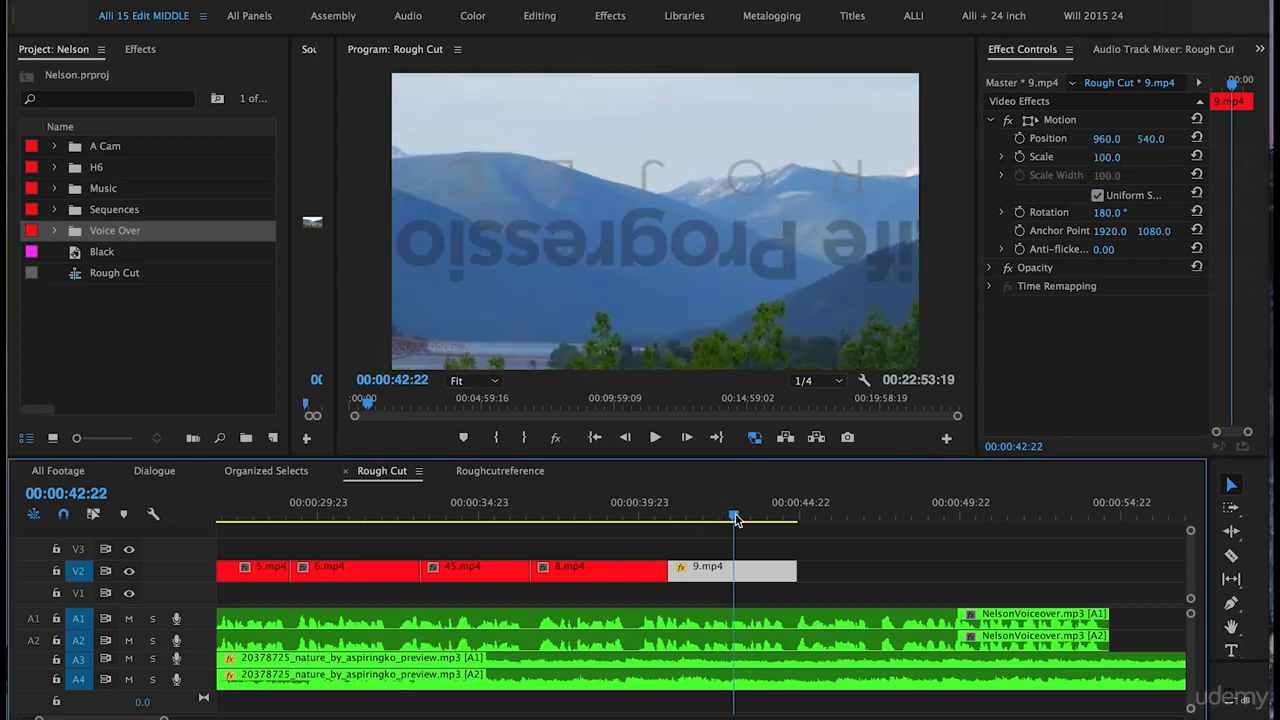
- Set the horizontal Position of 9.mp4 to 1545 and play the clip
{"action": "left_click", "coordinate": [1098, 140]}
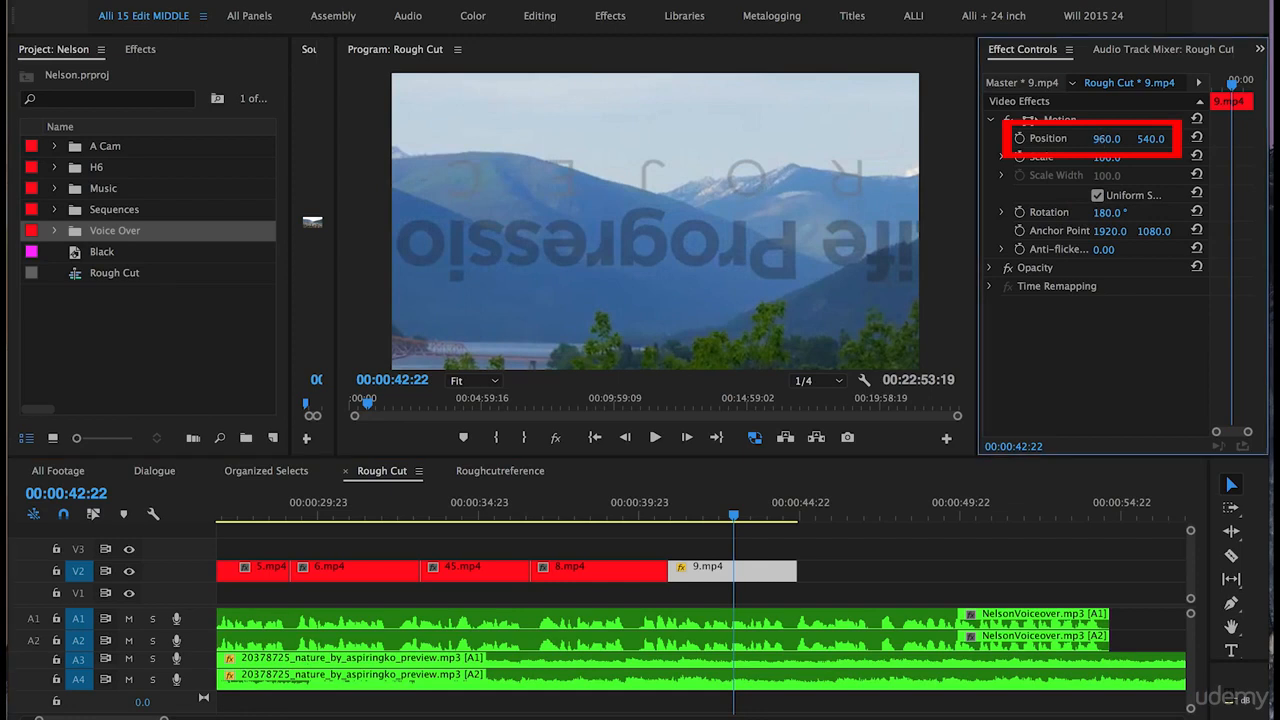
{"action": "left_click_drag", "start_coordinate": [1098, 140], "coordinate": [1124, 140]}
{"action": "left_click", "coordinate": [1110, 139]}
{"action": "type", "text": "1545"}
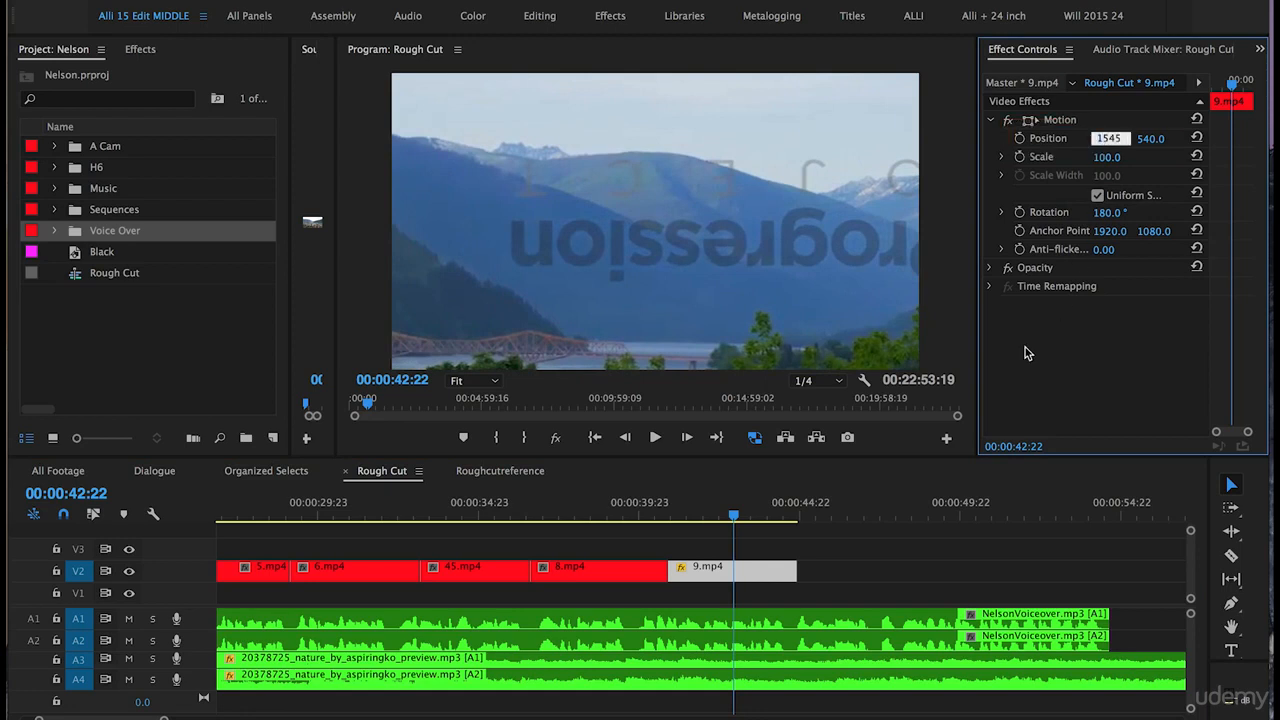
{"action": "key", "text": "Return"}
{"action": "left_click", "coordinate": [662, 512]}
{"action": "key", "text": "space"}
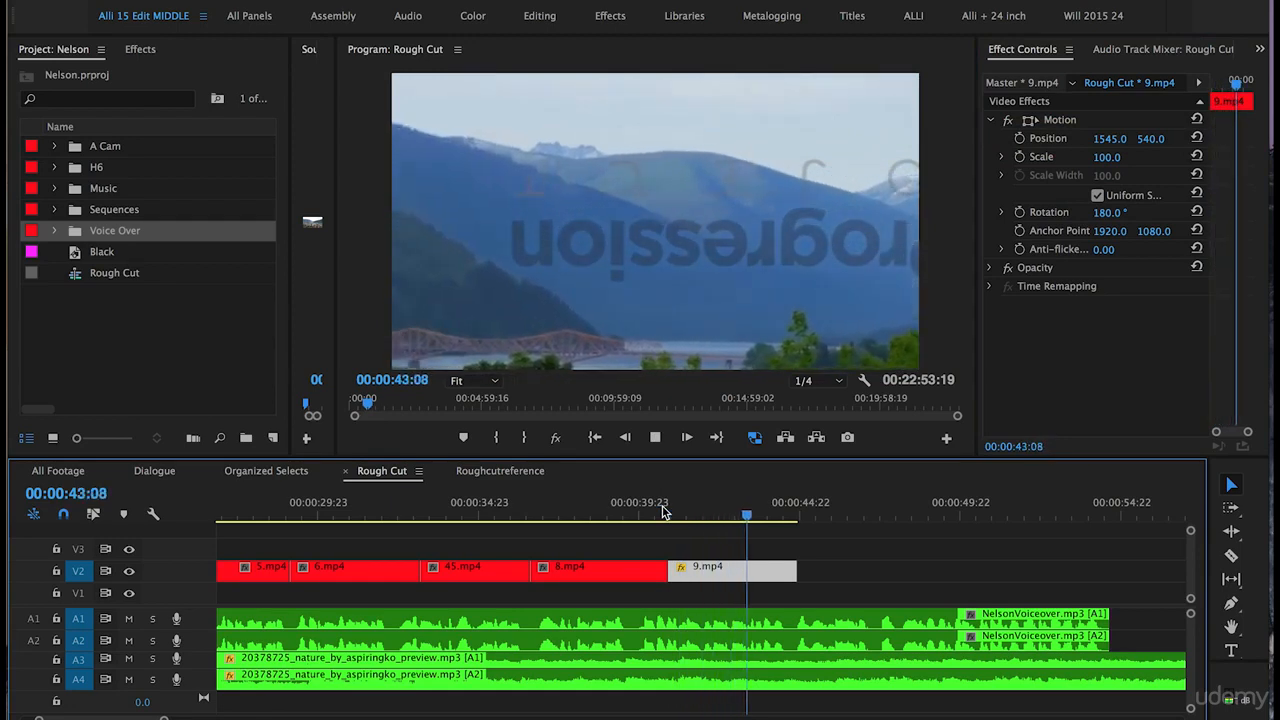
- Move 10.mp4 on V2 to sit directly after 9.mp4 and play it
{"action": "key", "text": "space"}
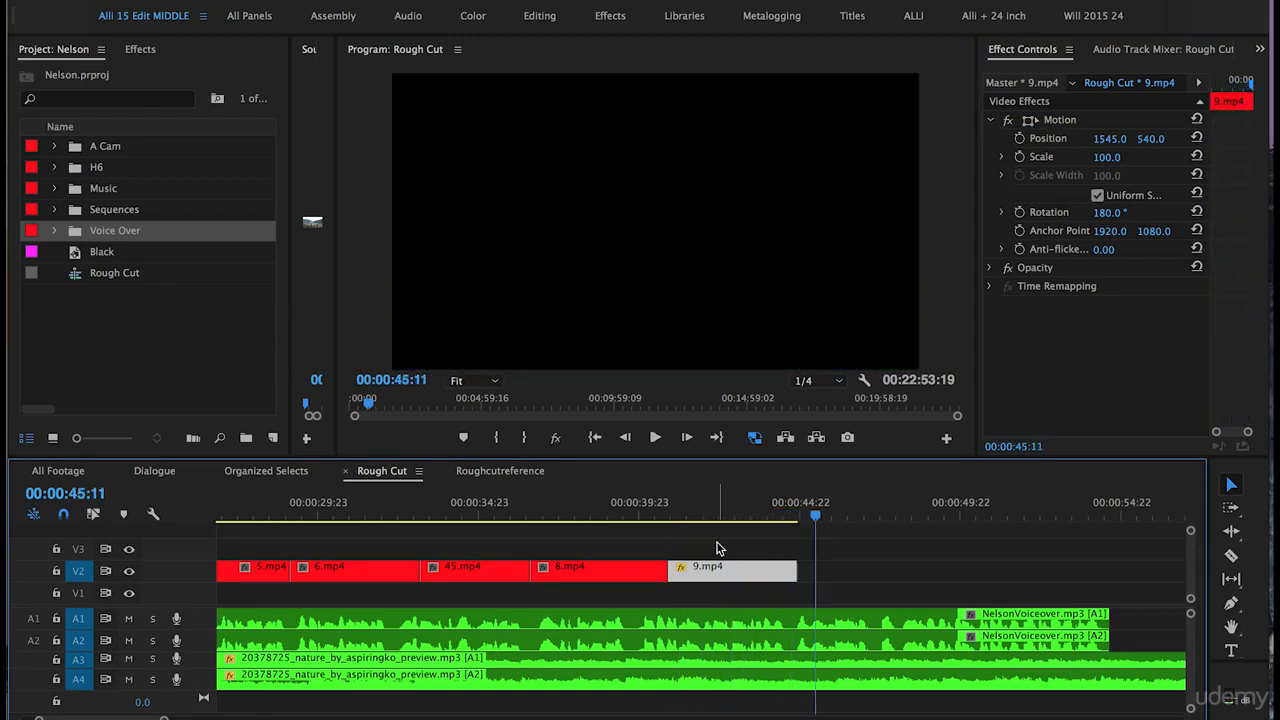
{"action": "left_click", "coordinate": [719, 548]}
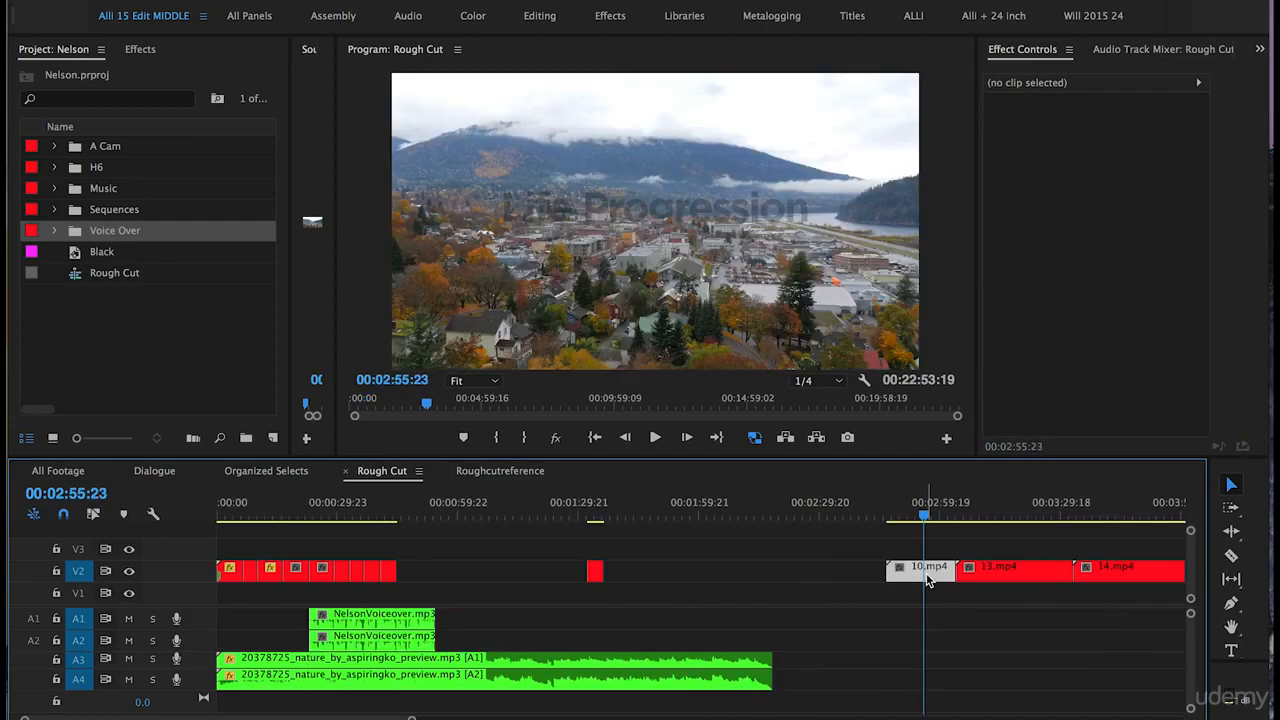
{"action": "left_click_drag", "start_coordinate": [921, 581], "coordinate": [446, 575]}
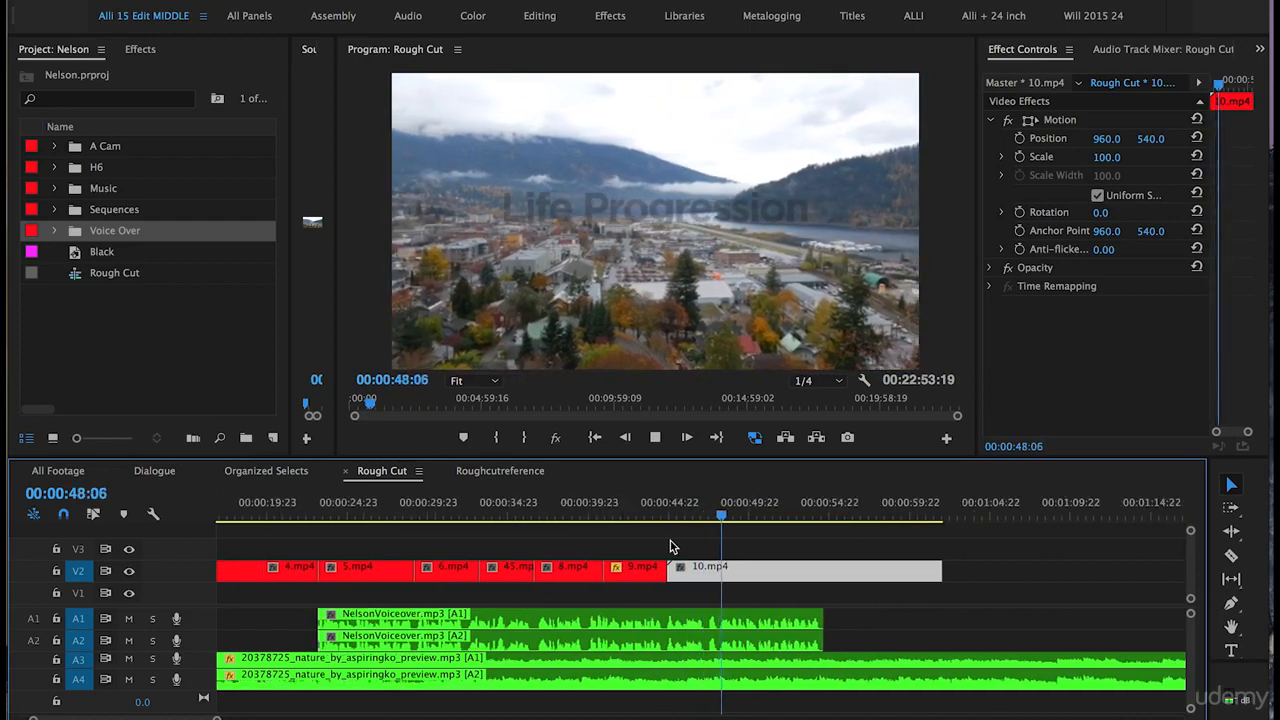
{"action": "key", "text": "space"}
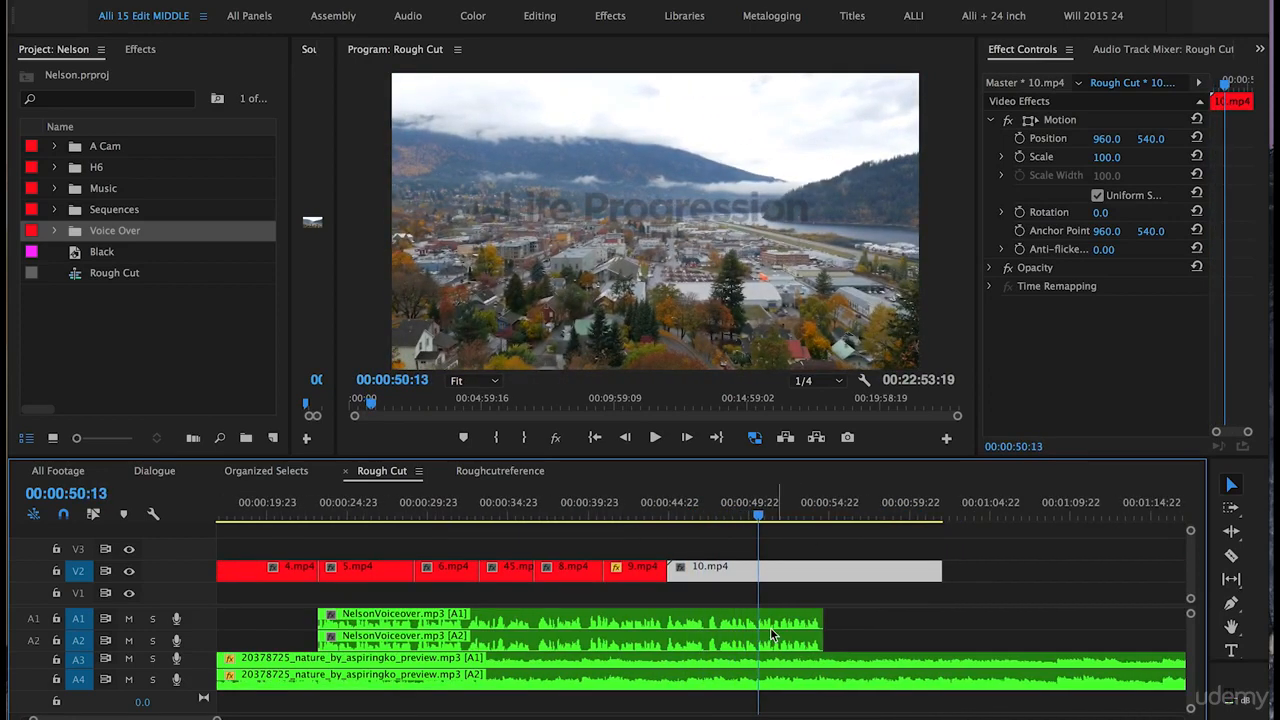
- Set the speed of 10.mp4 to 180%
{"action": "key", "text": "b"}
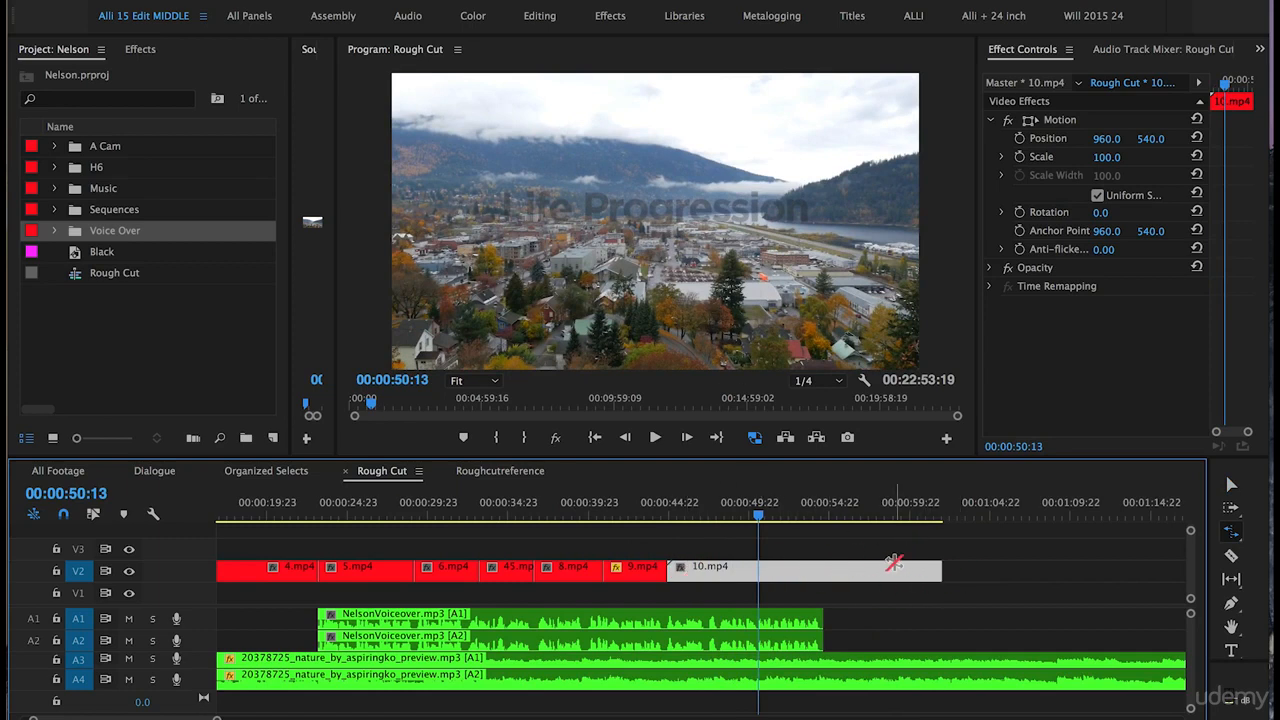
{"action": "key", "text": "v"}
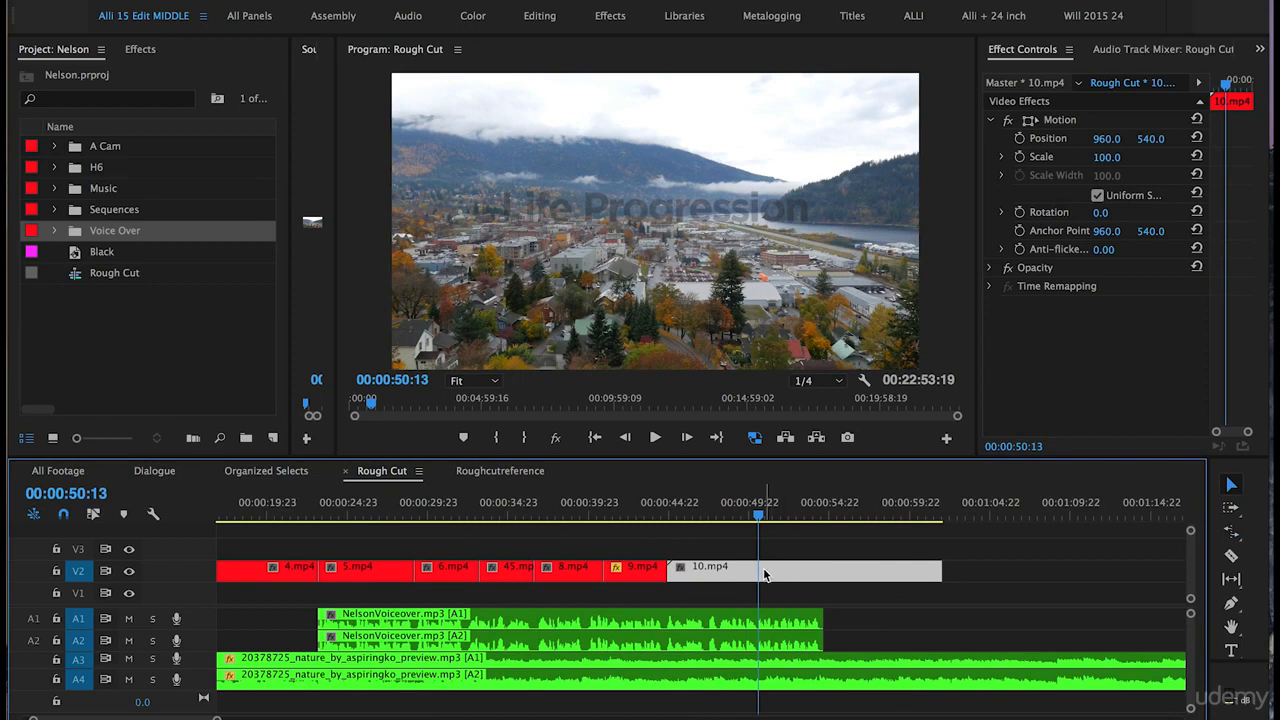
{"action": "right_click", "coordinate": [788, 575]}
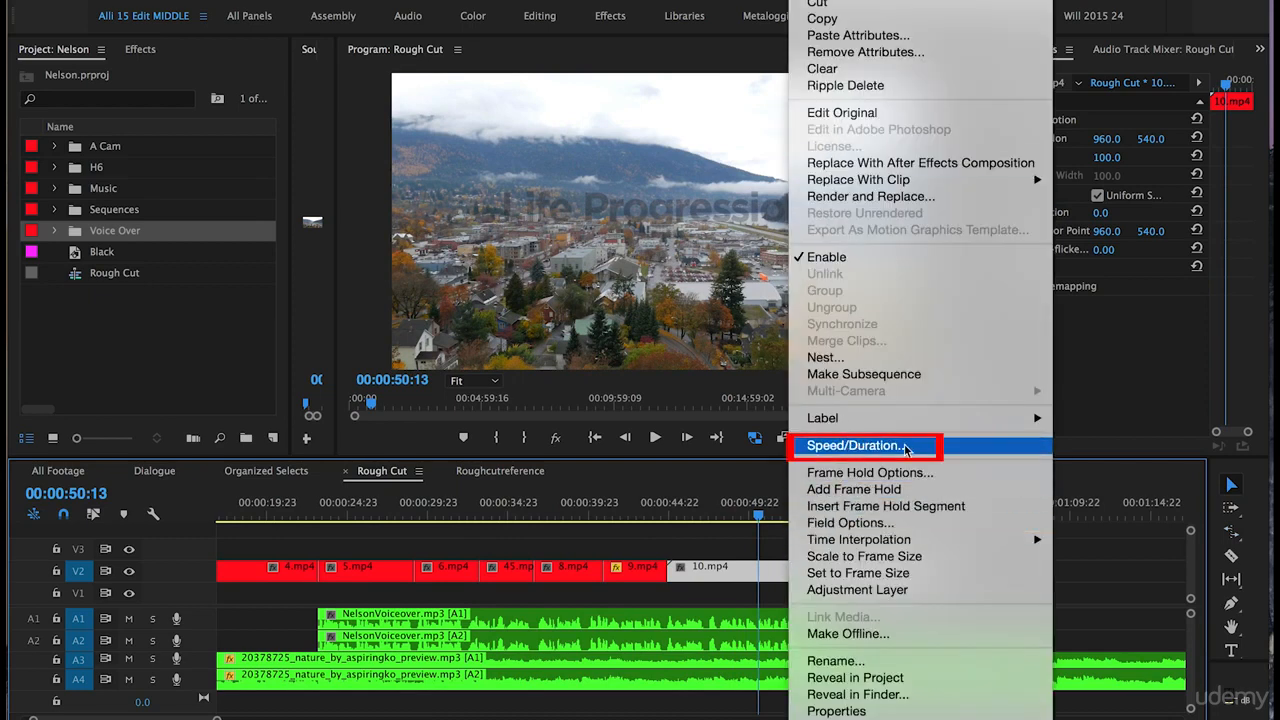
{"action": "left_click", "coordinate": [943, 451]}
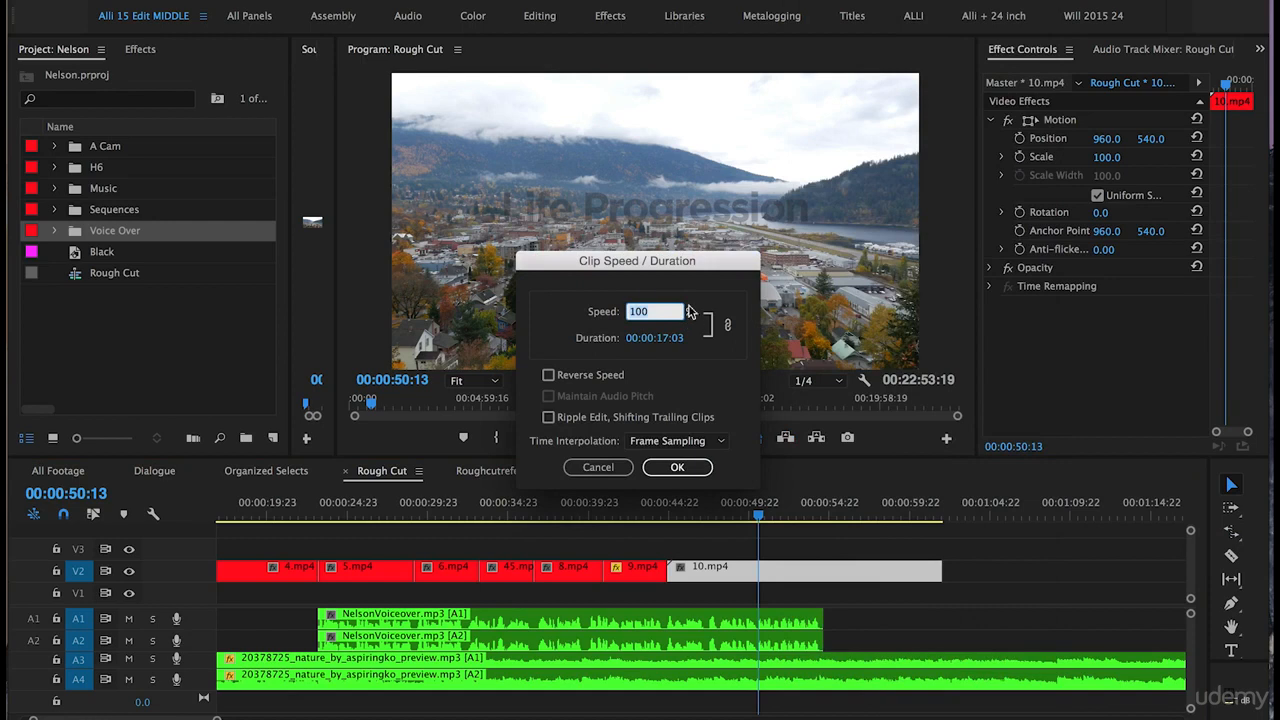
{"action": "type", "text": "1"}
{"action": "left_click", "coordinate": [677, 467]}
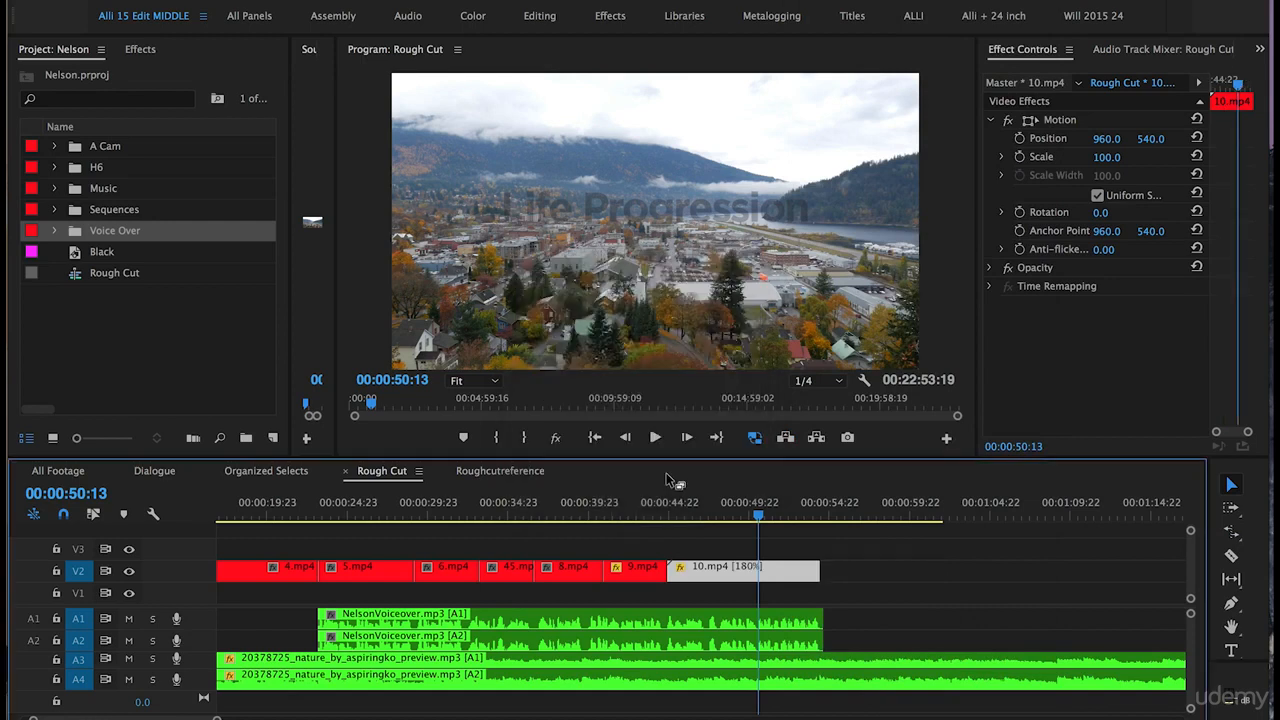
- Play back the sped-up 10.mp4 and trim its end to about 00:00:50:15
{"action": "left_click", "coordinate": [668, 510]}
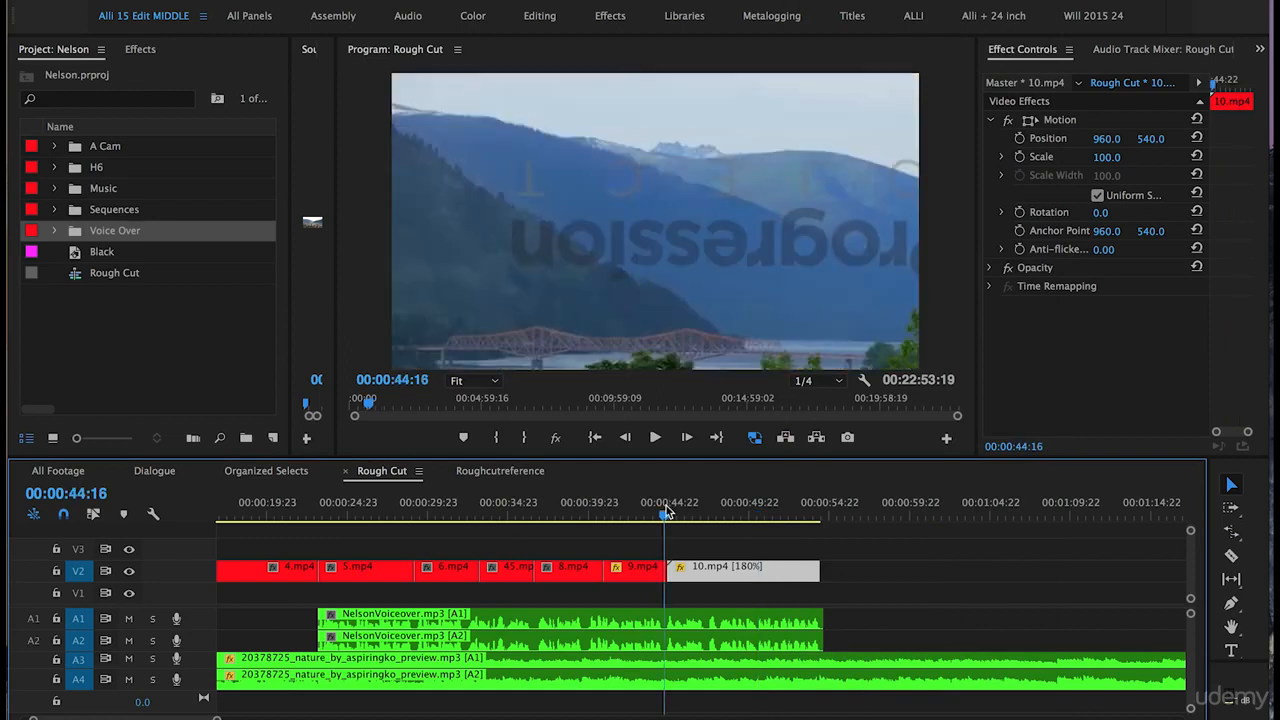
{"action": "key", "text": "space"}
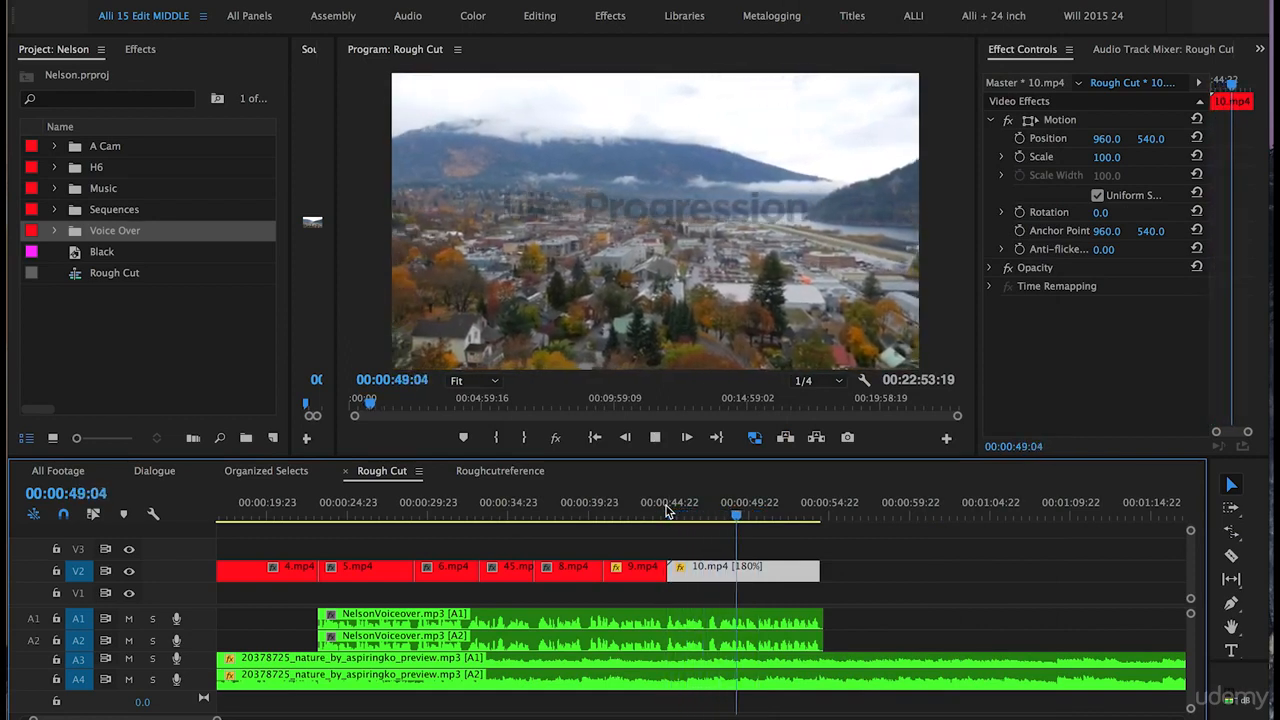
{"action": "key", "text": "space"}
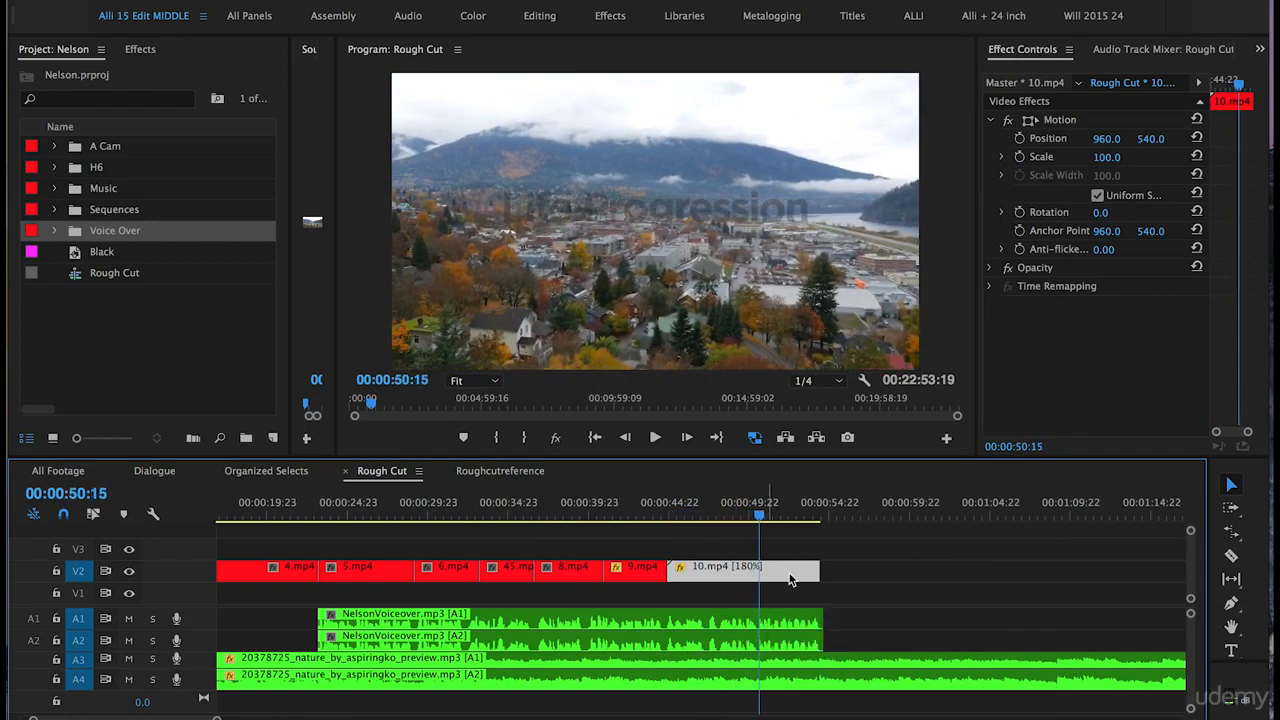
{"action": "left_click_drag", "start_coordinate": [817, 570], "coordinate": [758, 570]}
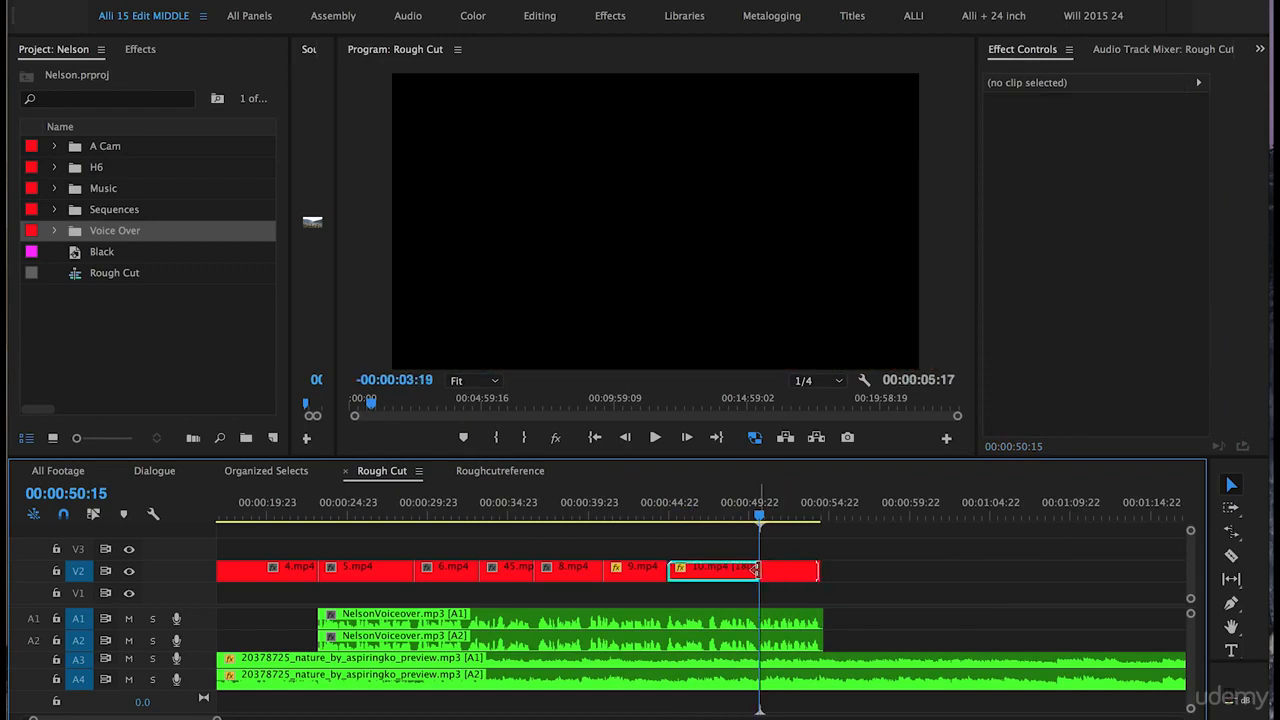